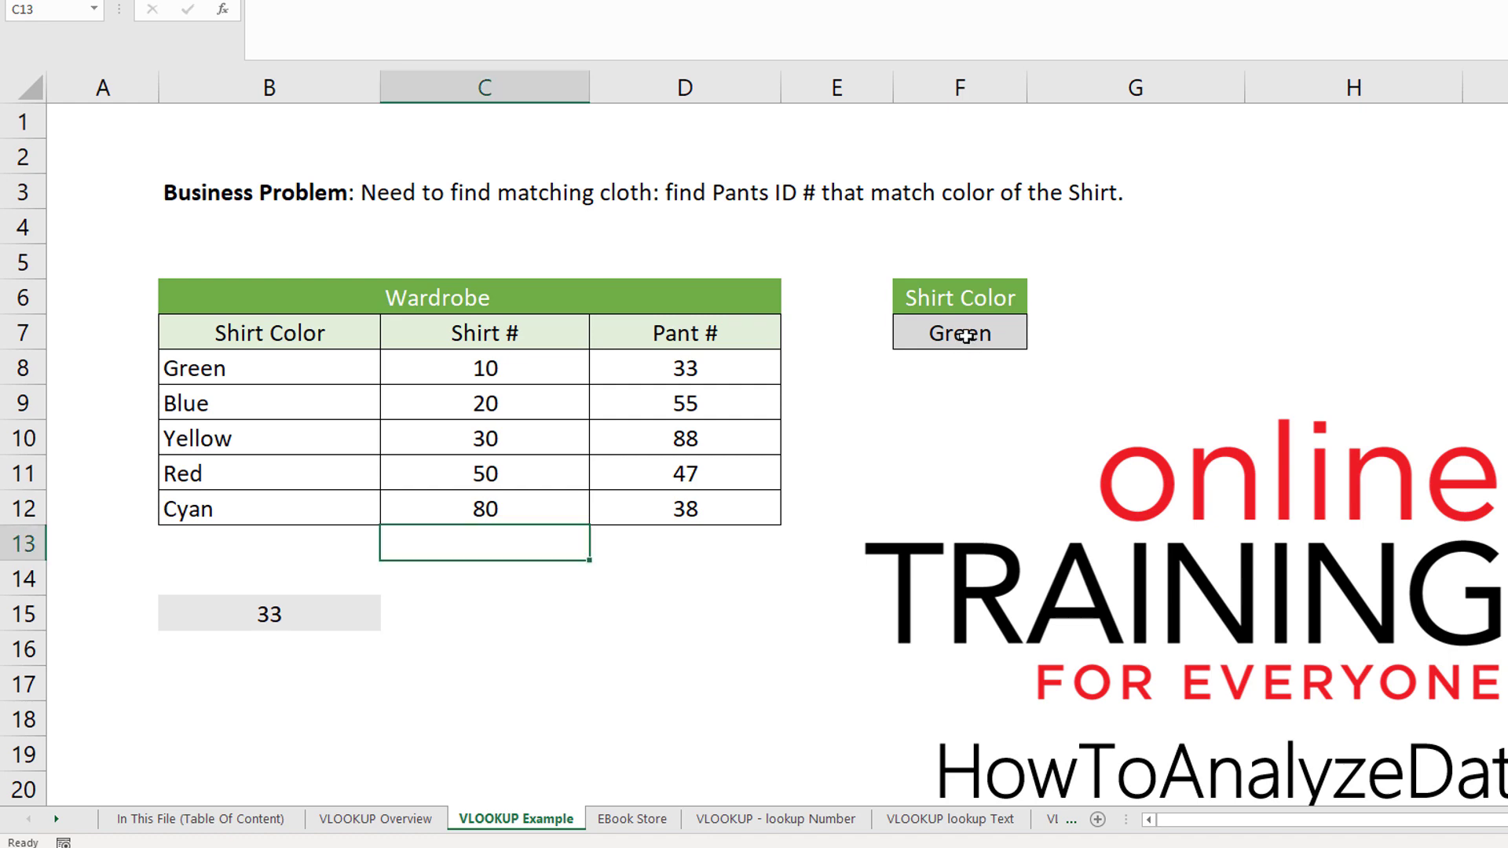
Point out Green in F7 as the shirt color that B15 looks up.
click(965, 336)
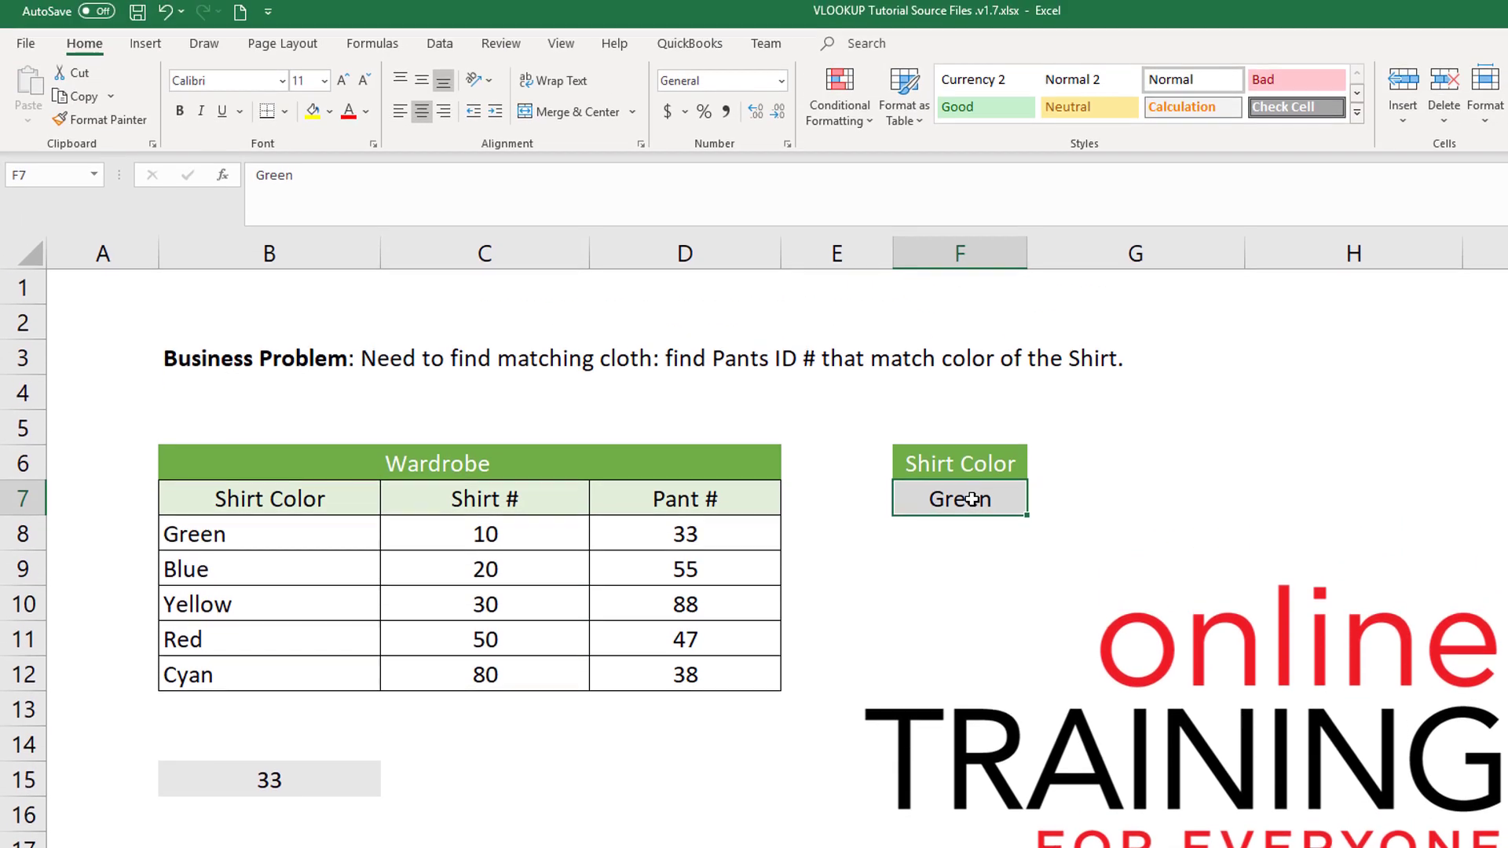
click(427, 787)
key(Left)
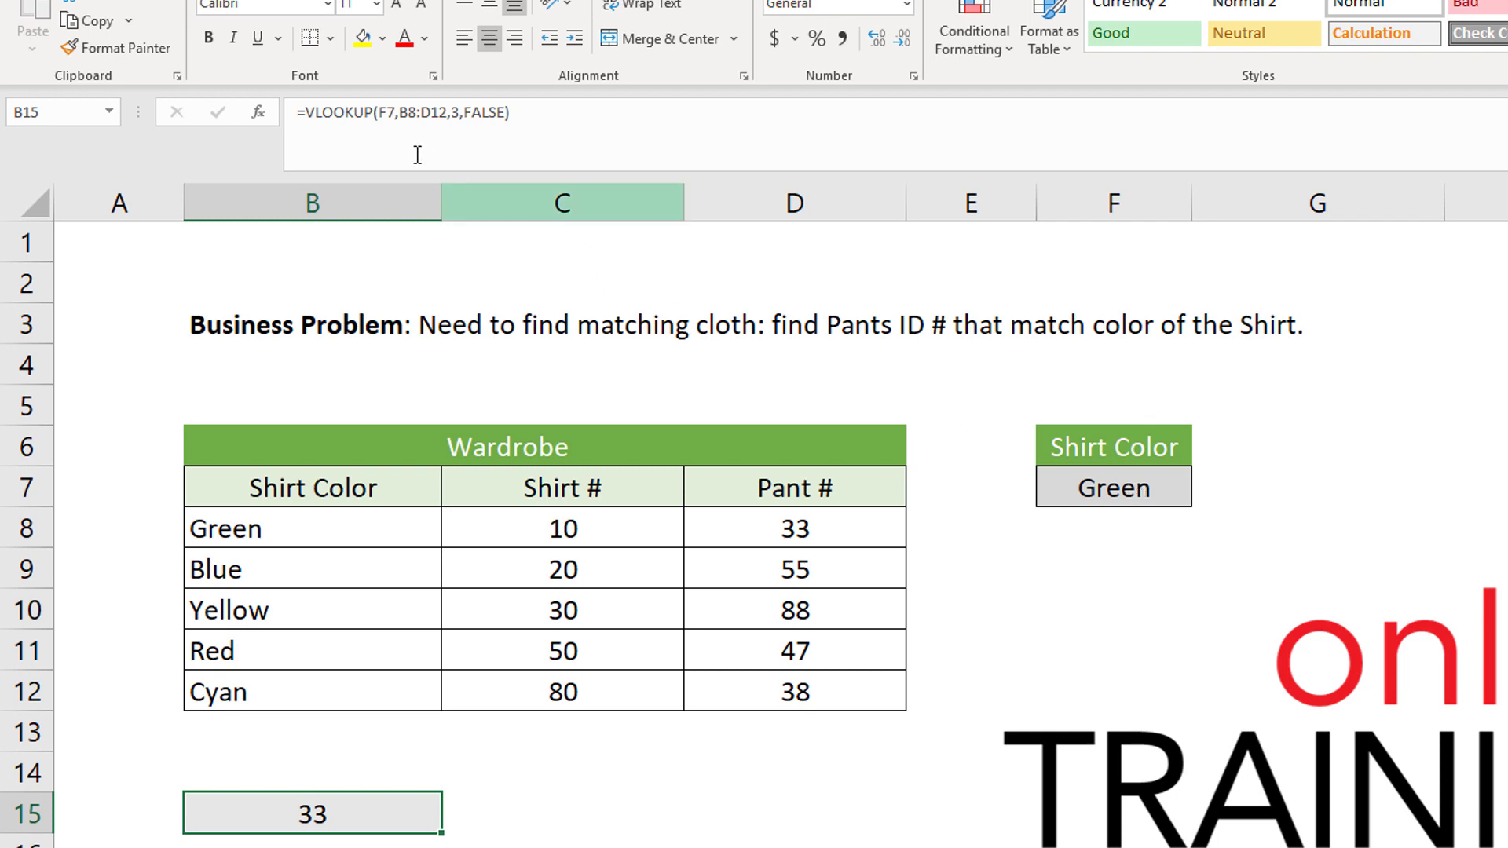
key(F2)
click(408, 113)
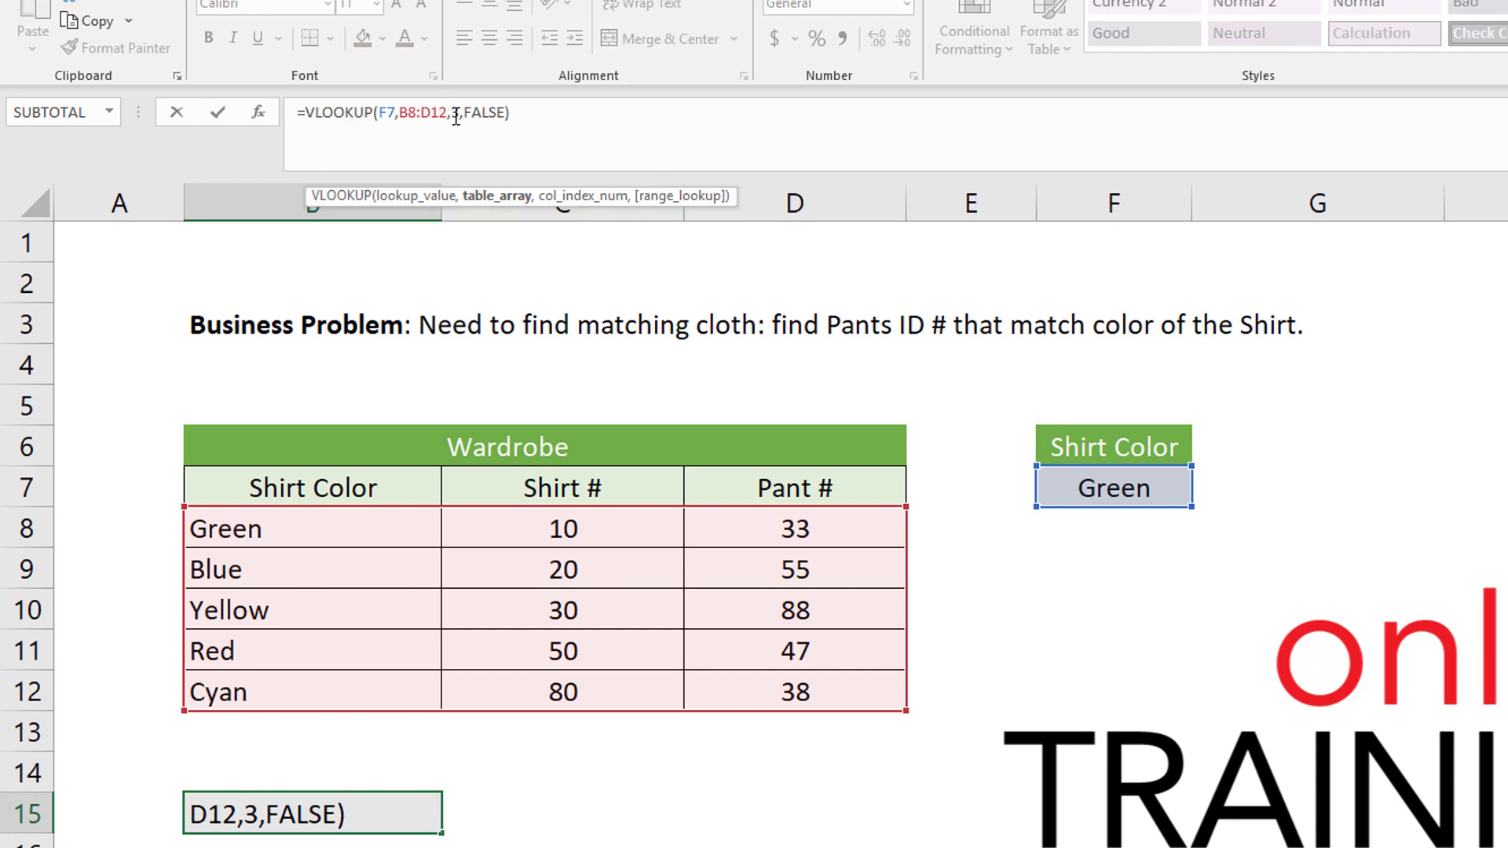
click(452, 115)
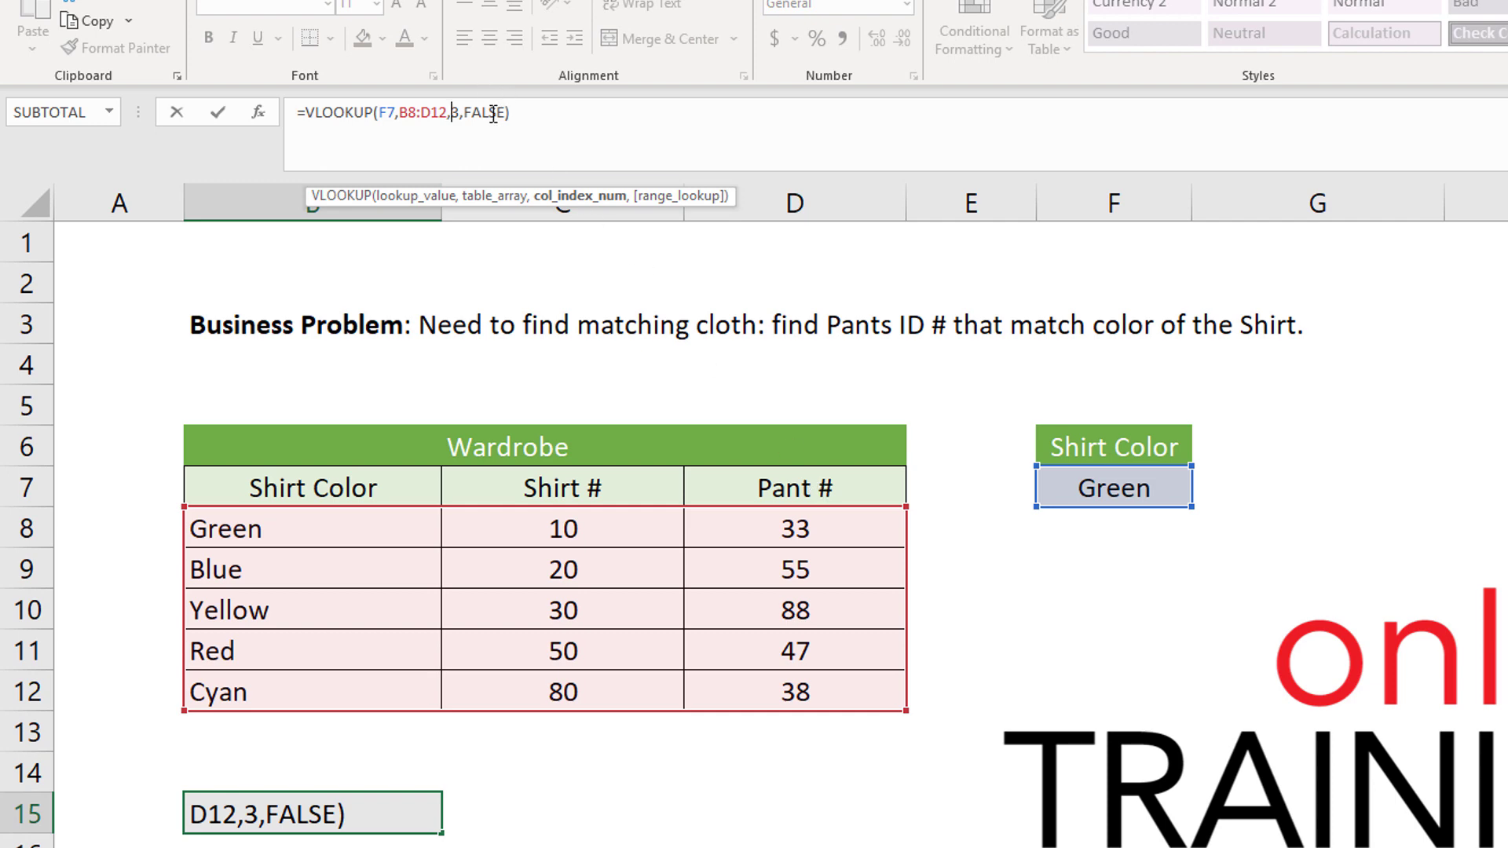
click(450, 113)
text(B17)
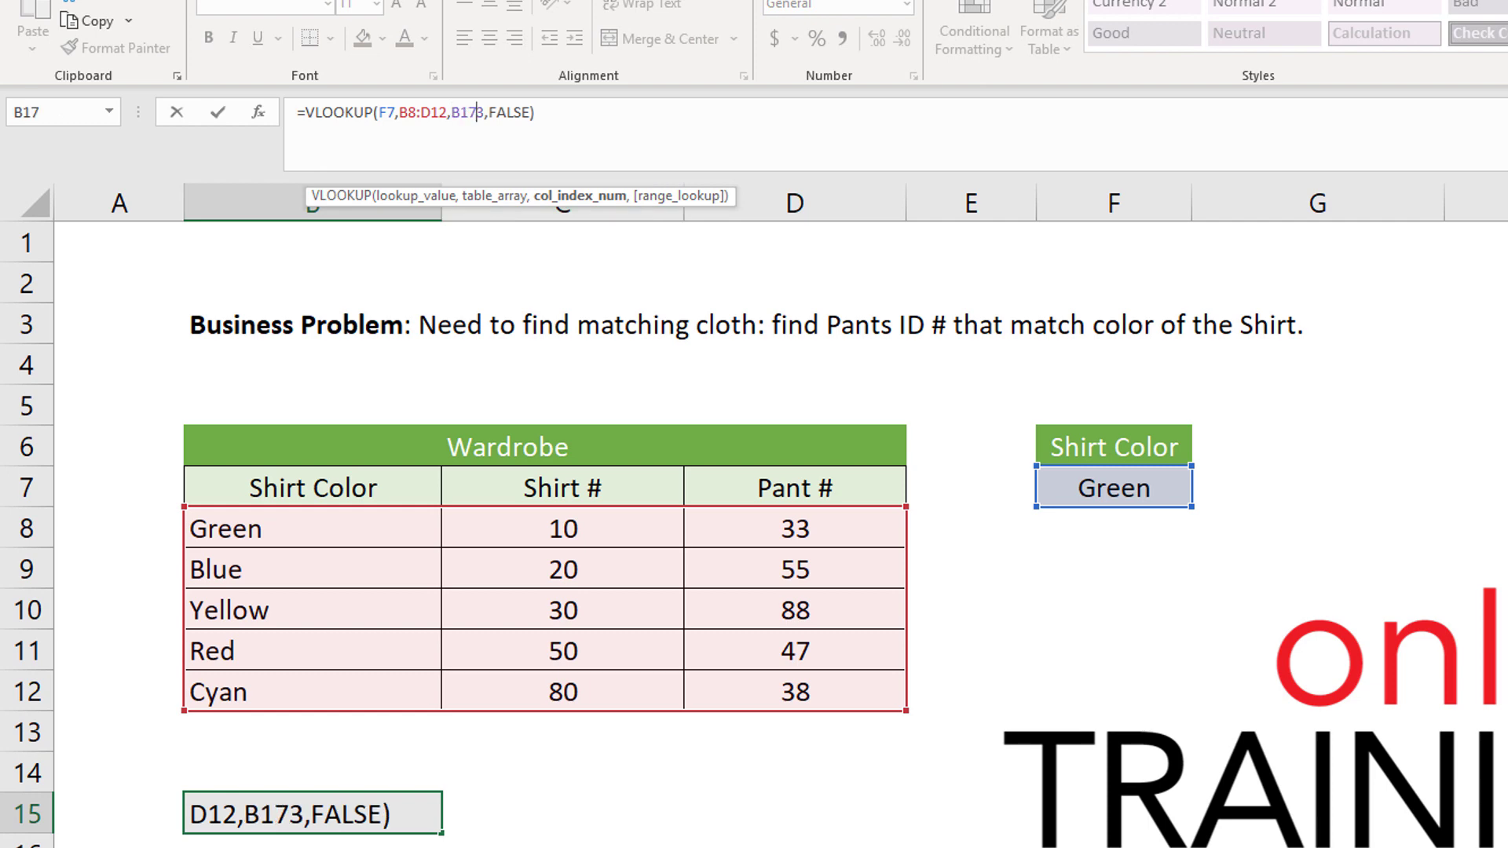
key(Escape)
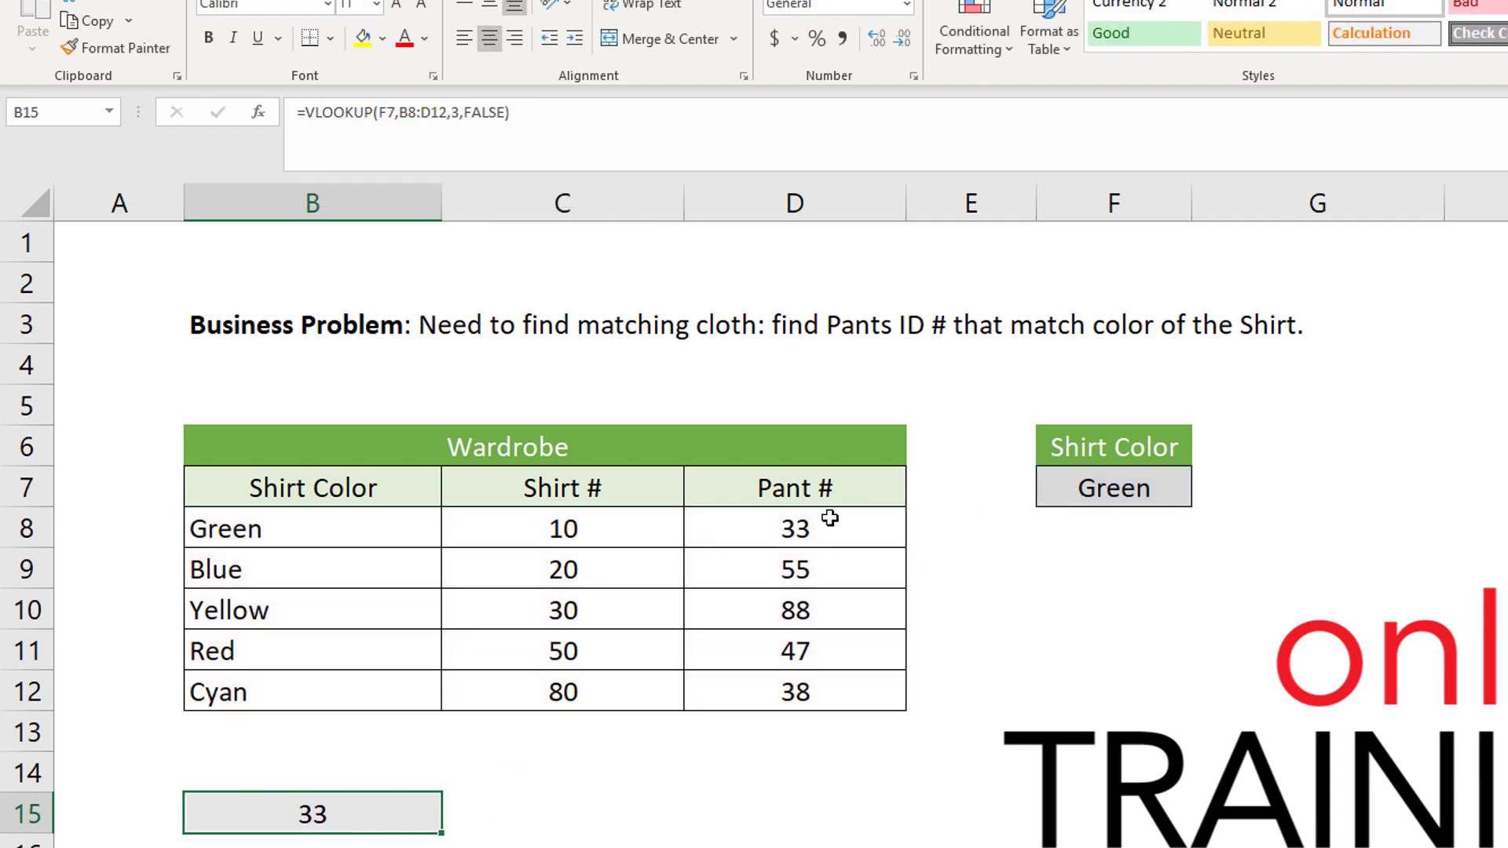
click(801, 529)
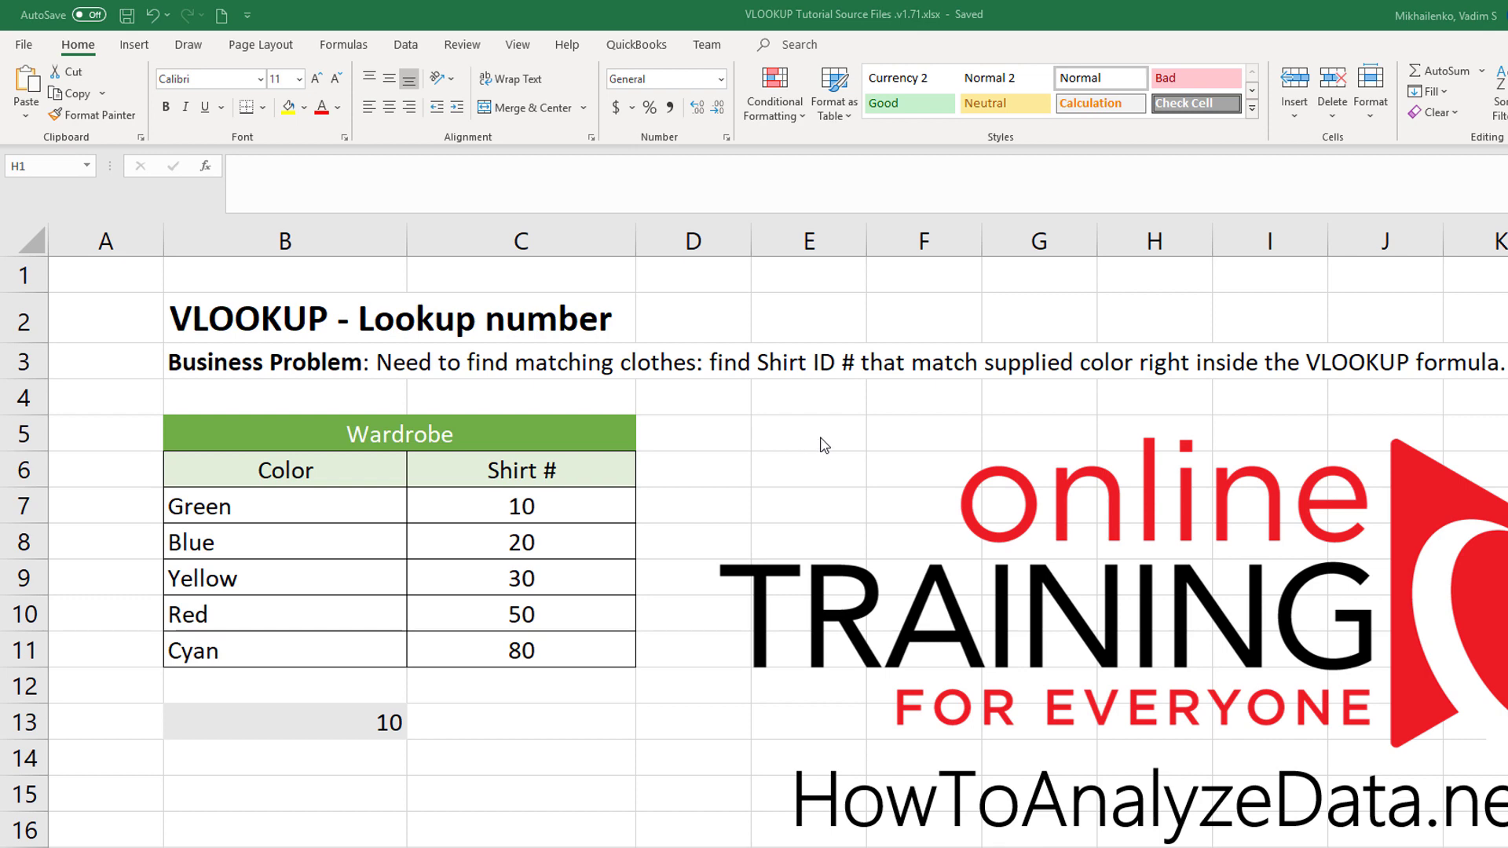
Re-confirm B13's =VLOOKUP("Green",B7:C11,2,FALSE) so it returns Shirt # 10.
click(564, 724)
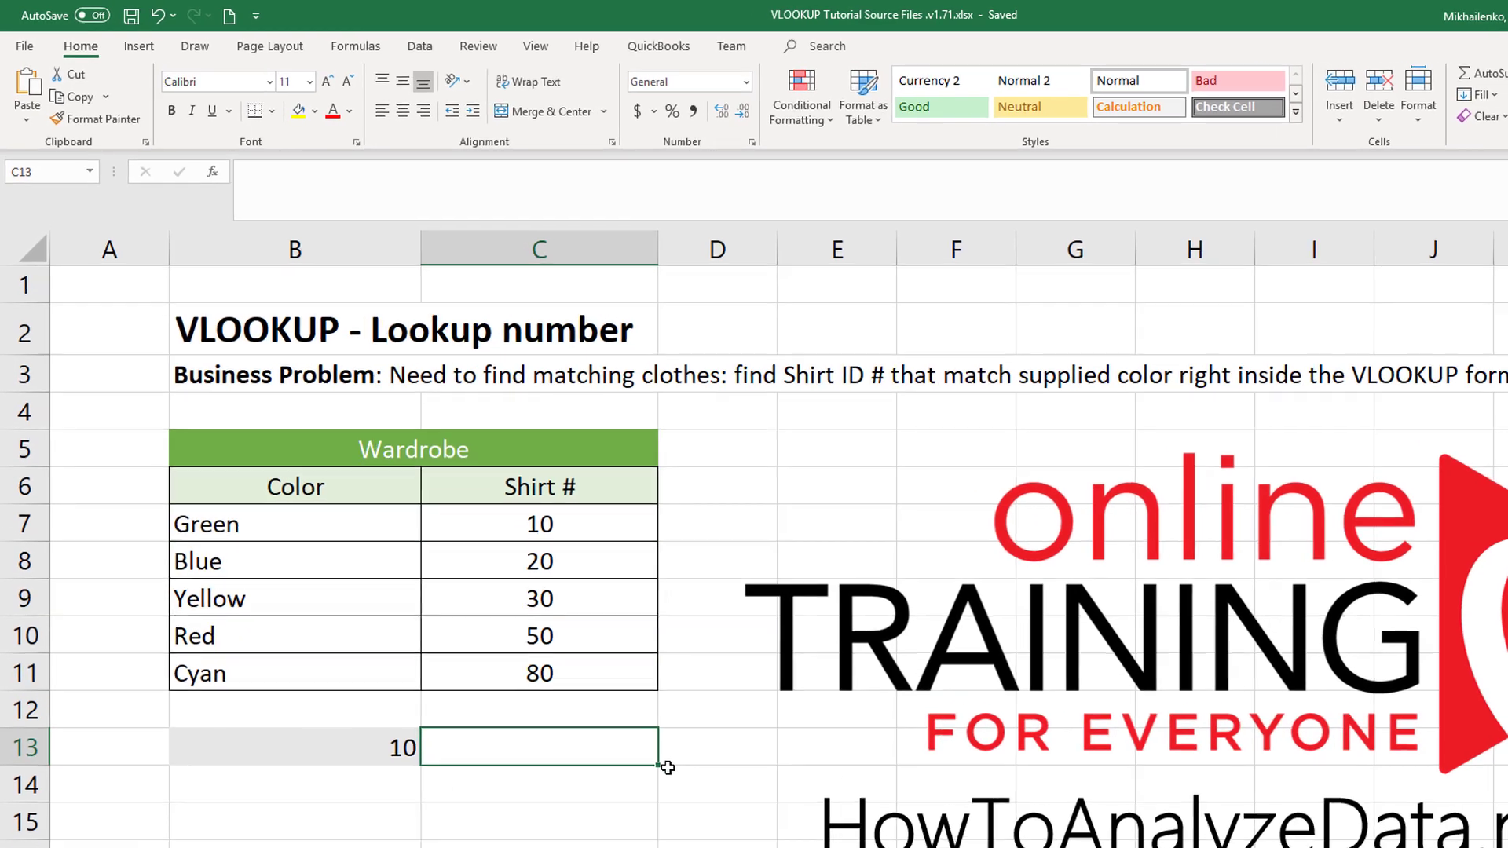
key(Left)
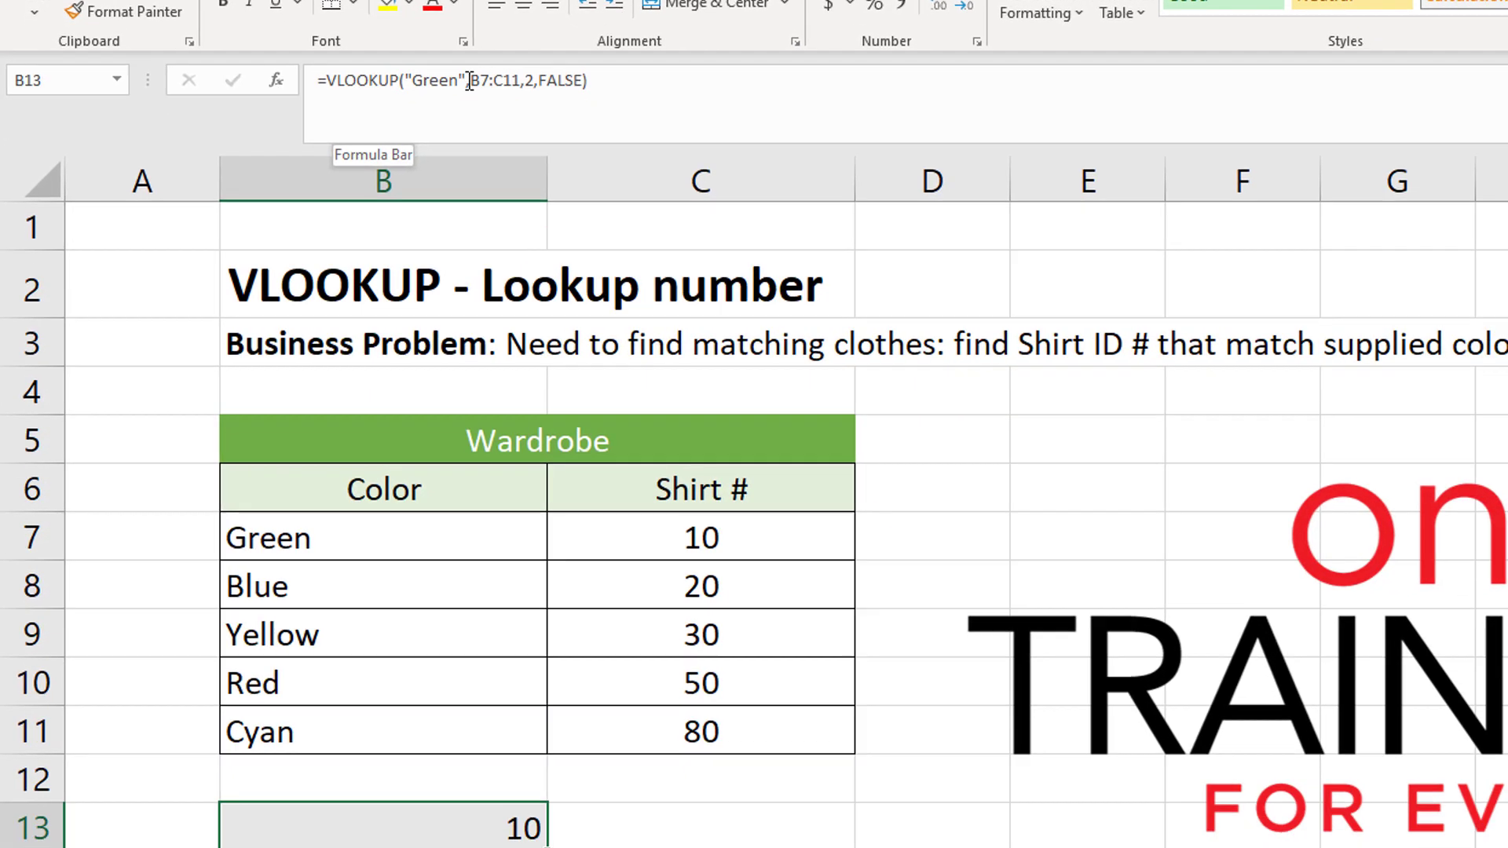
click(470, 80)
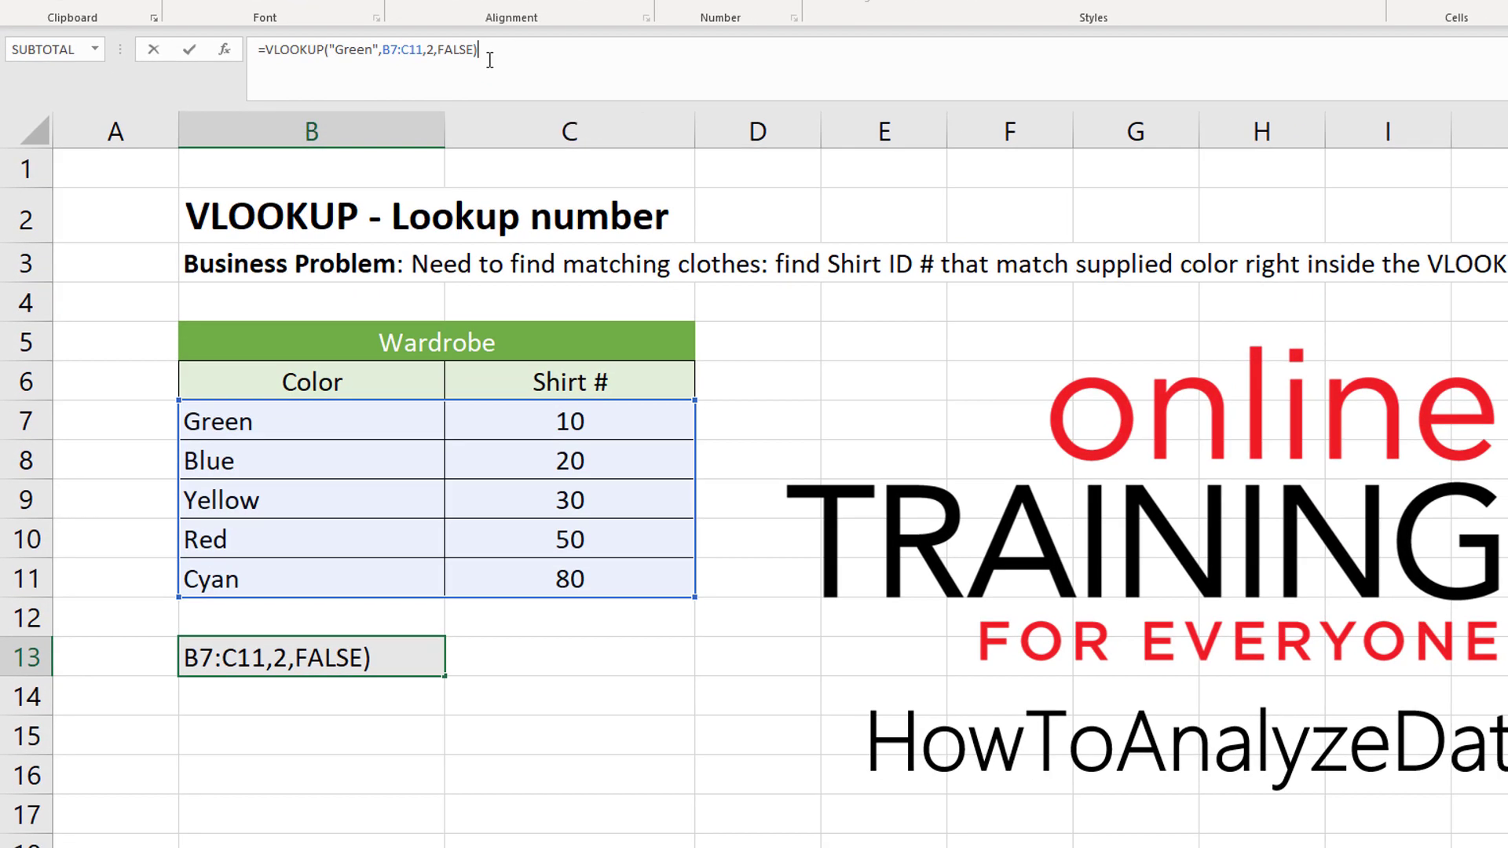
key(Return)
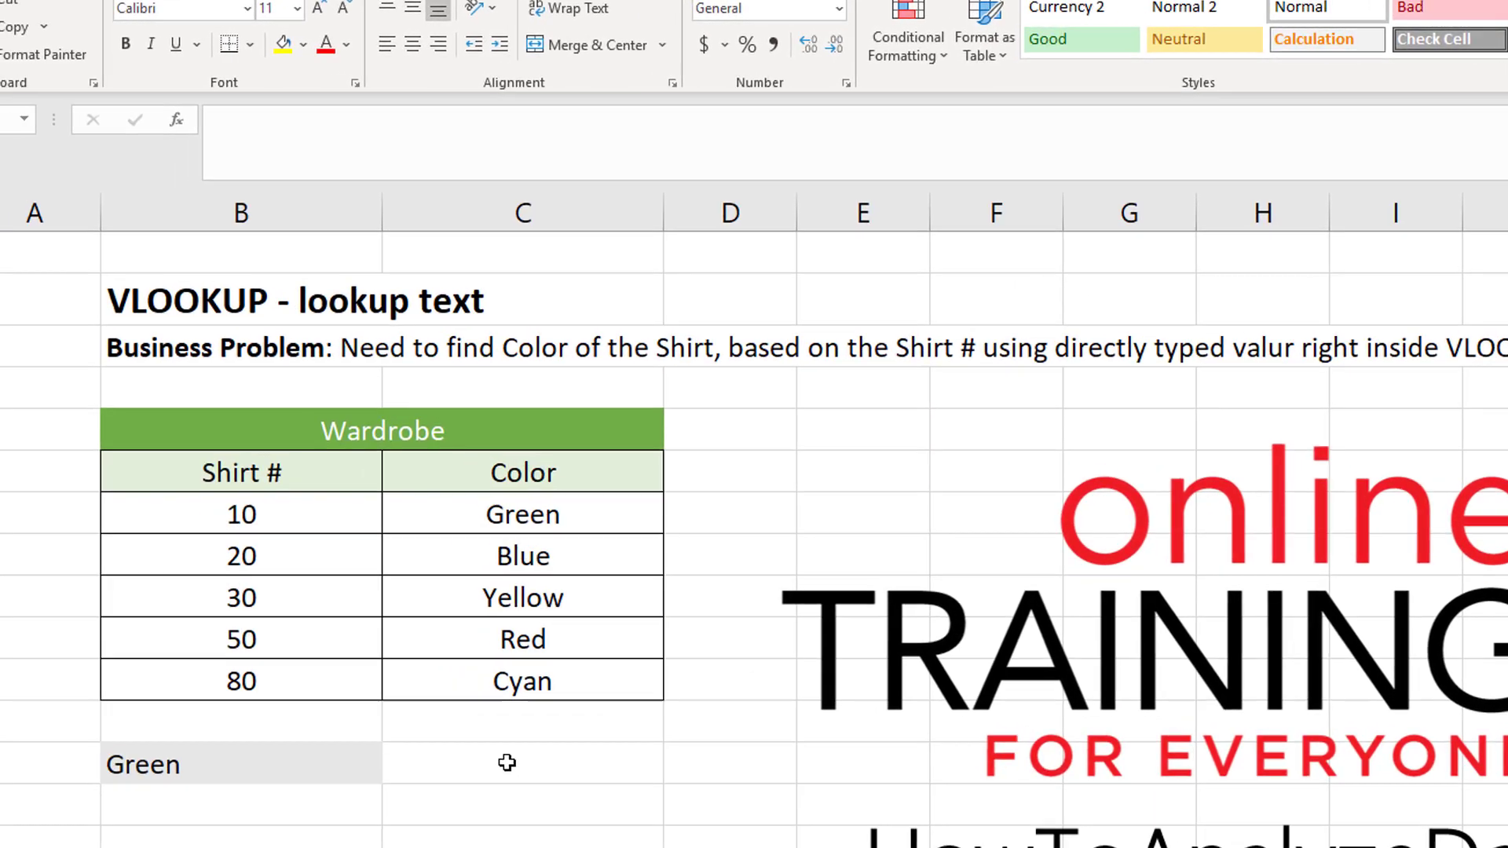
click(440, 711)
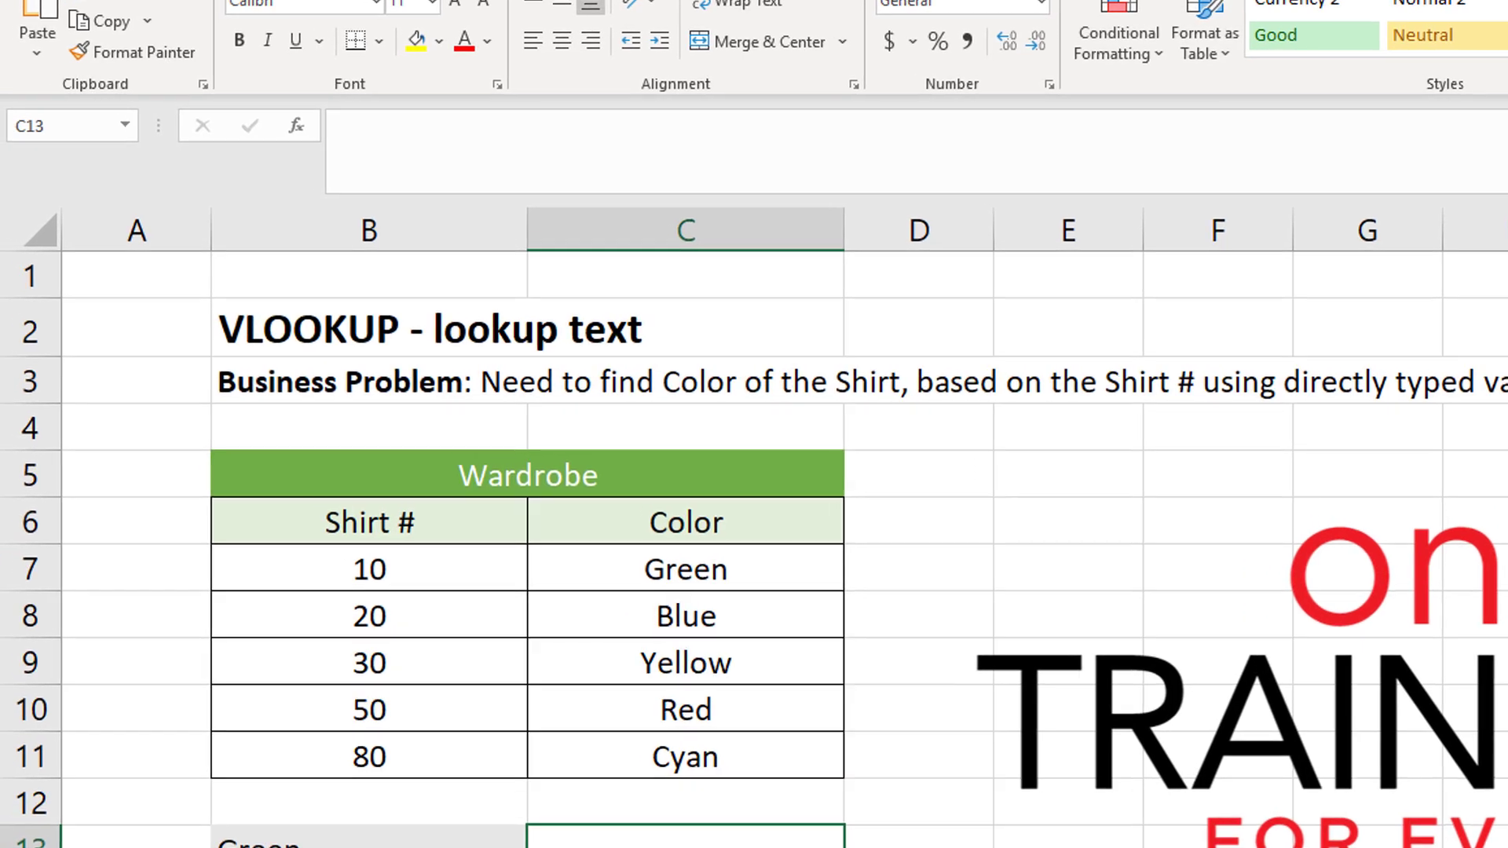
key(Left)
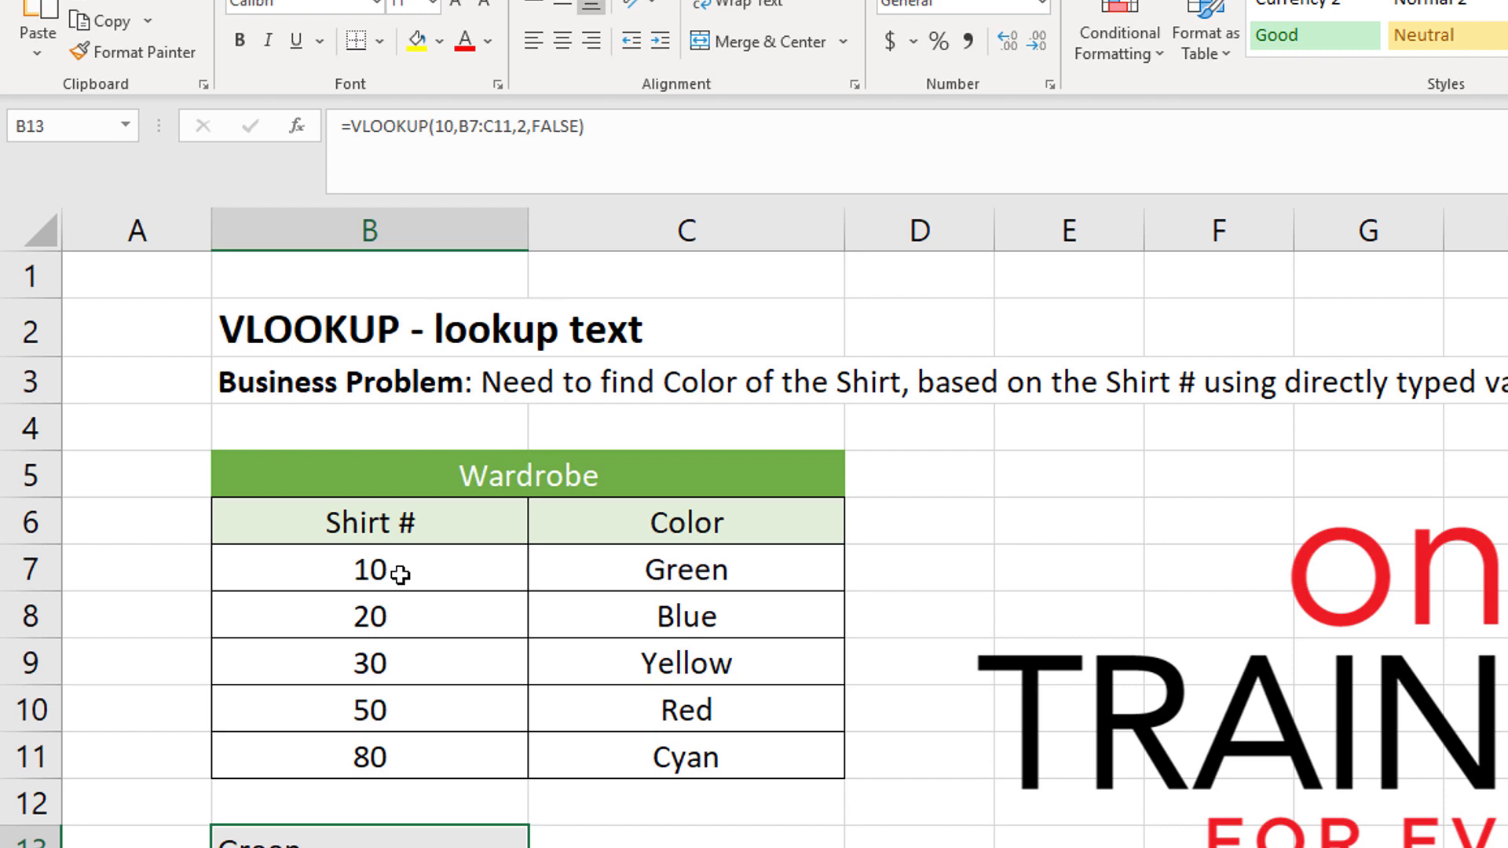
click(483, 127)
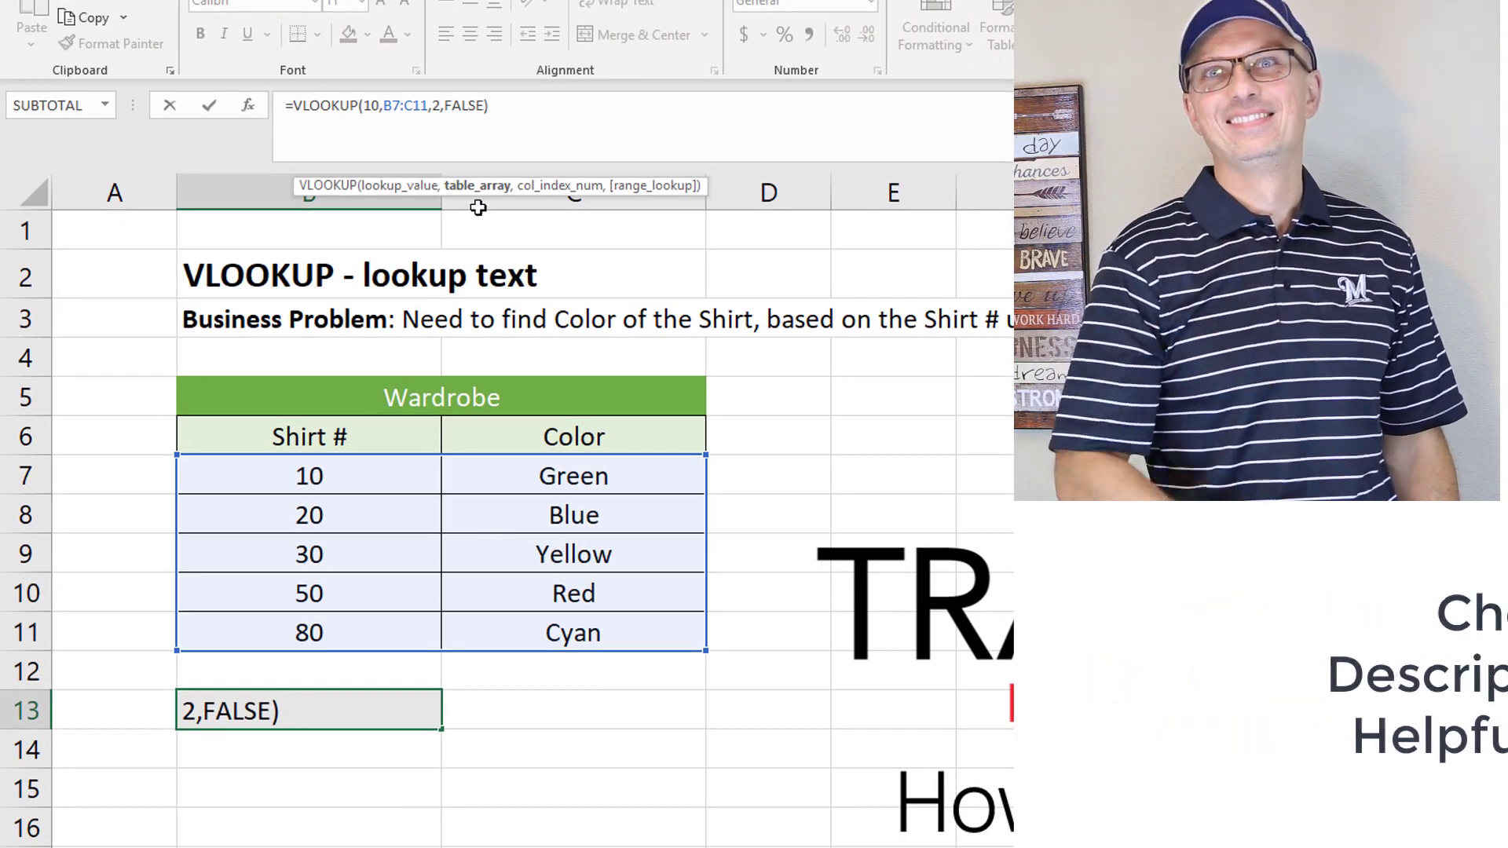
click(512, 103)
key(Return)
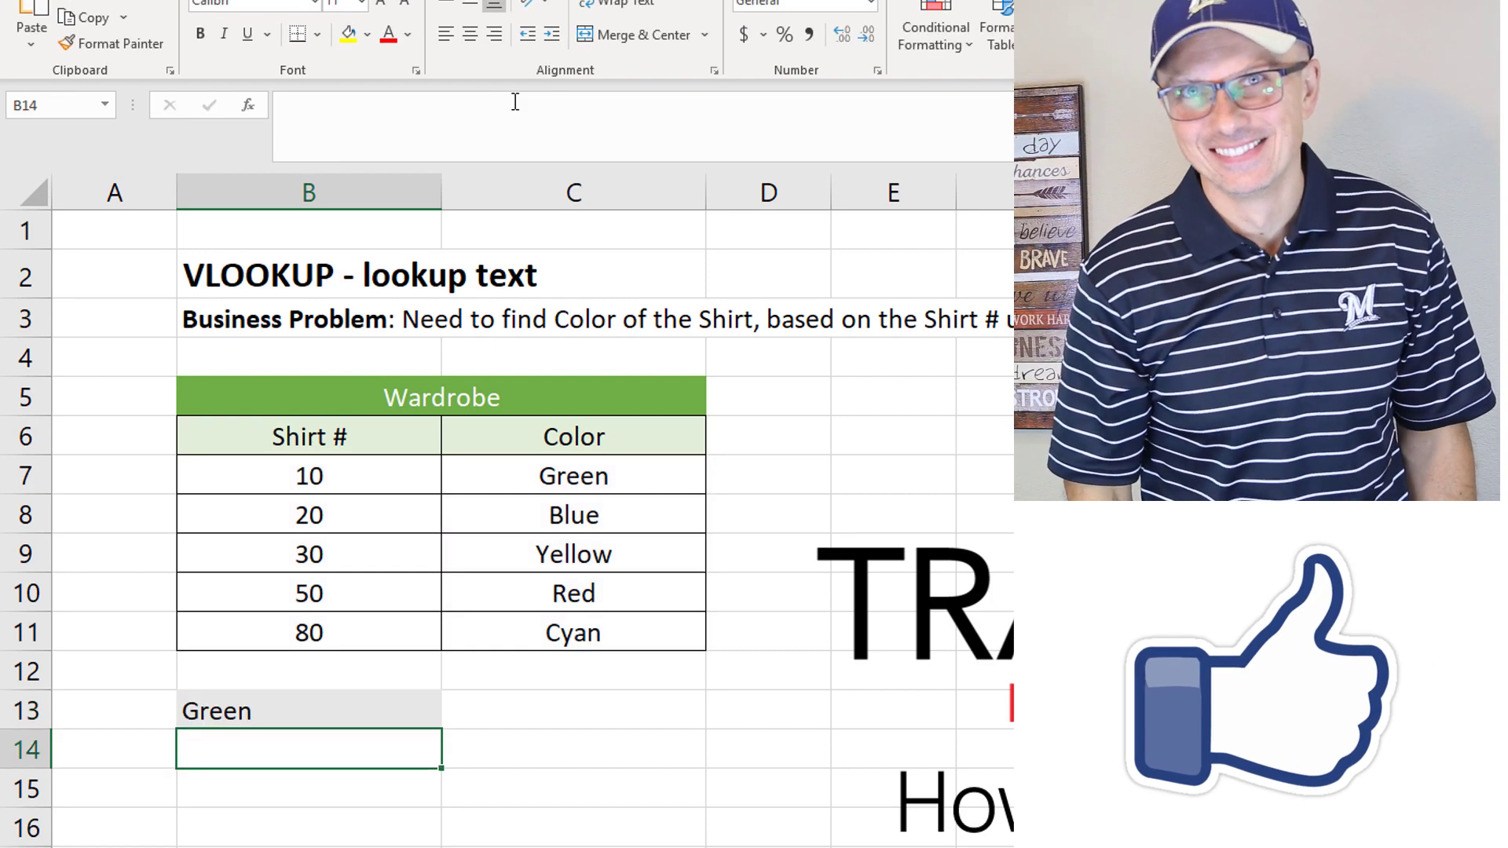
click(391, 710)
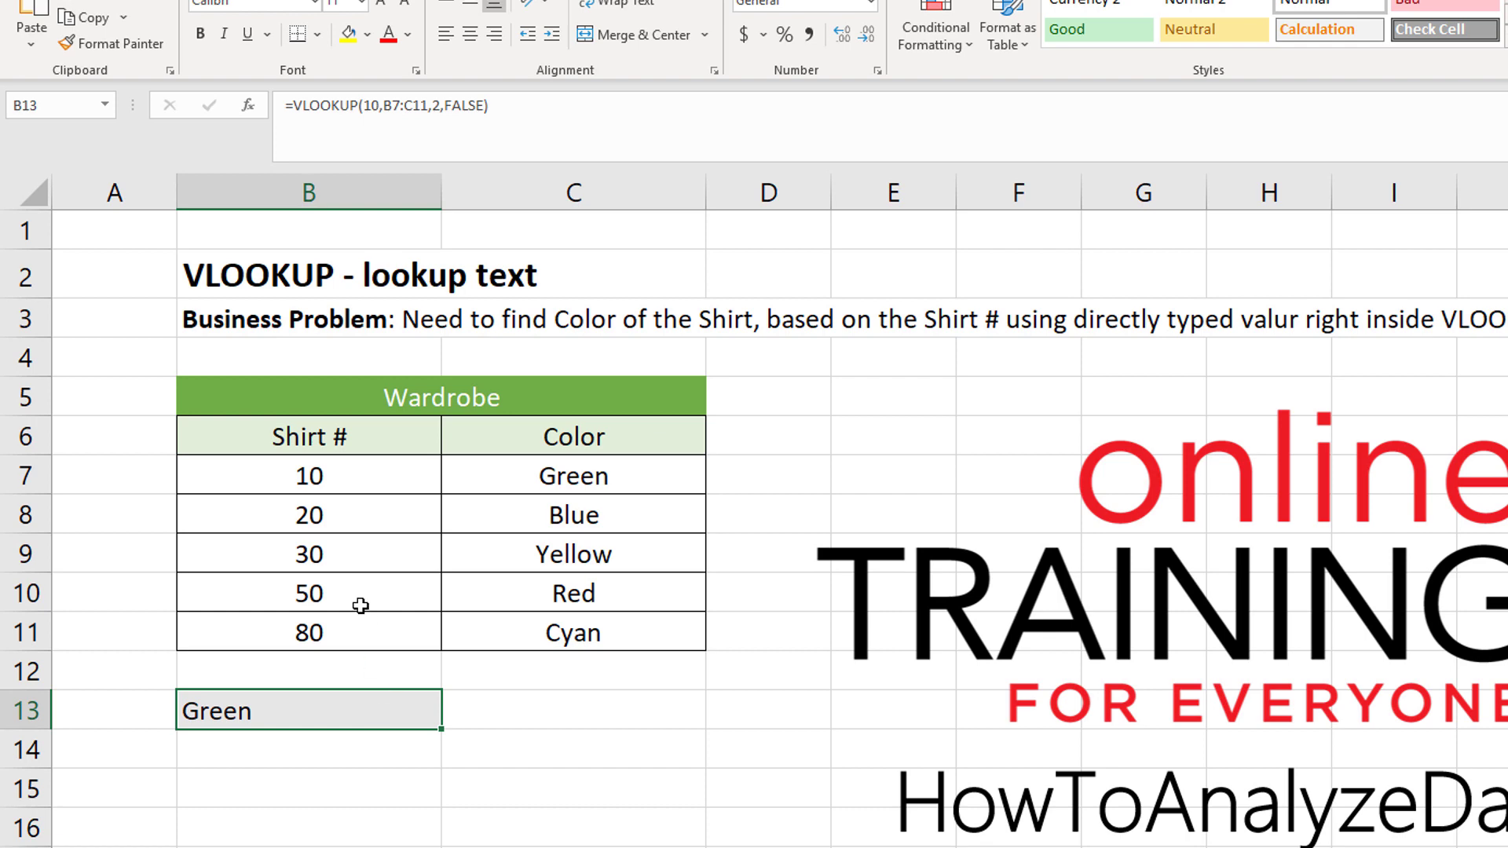
Change B13's lookup value from 10 to 30 so the formula returns Yellow.
click(322, 558)
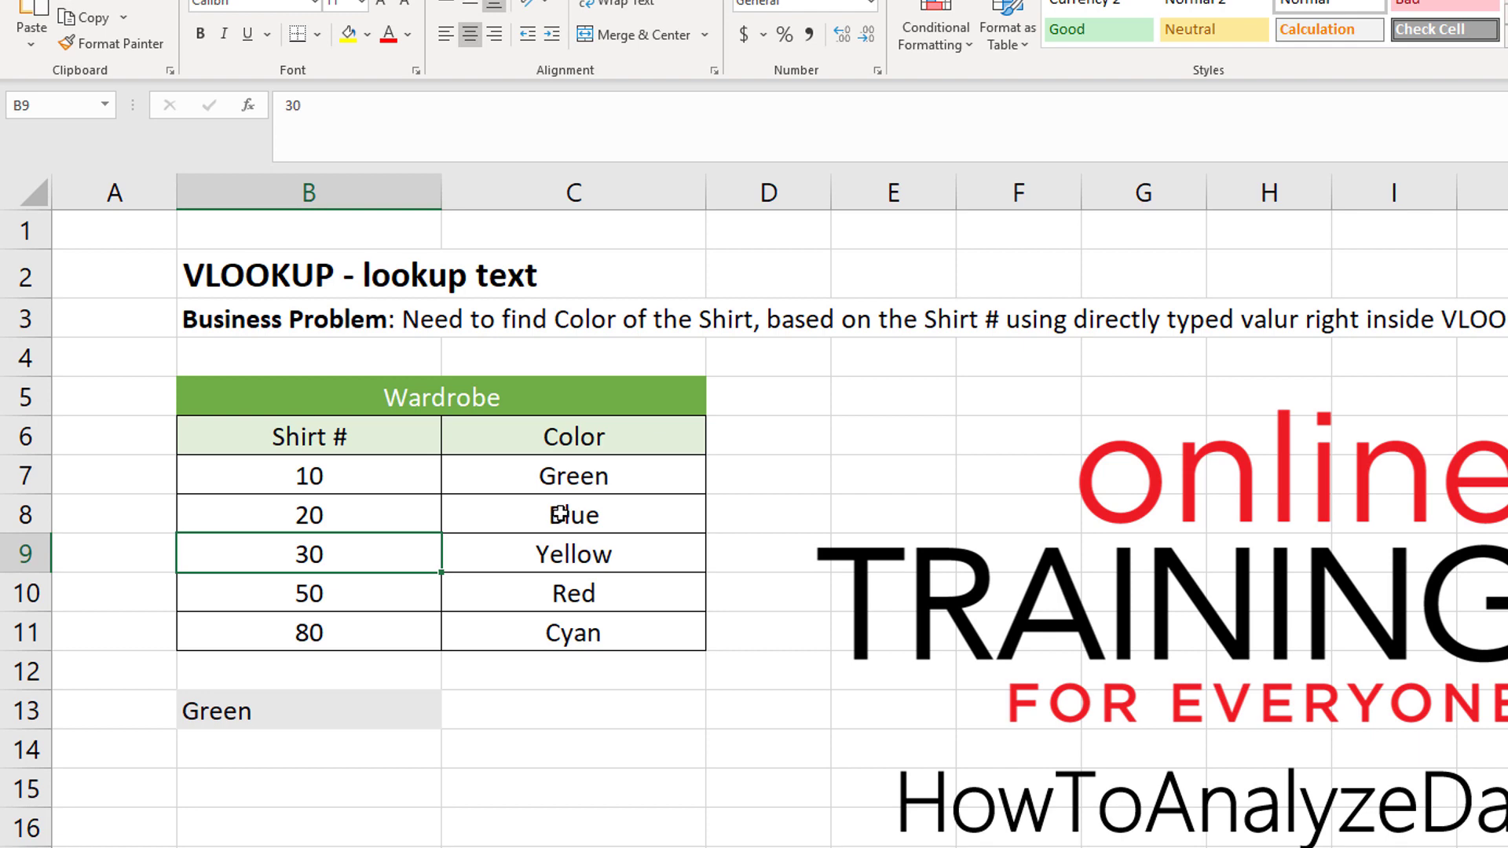
click(539, 713)
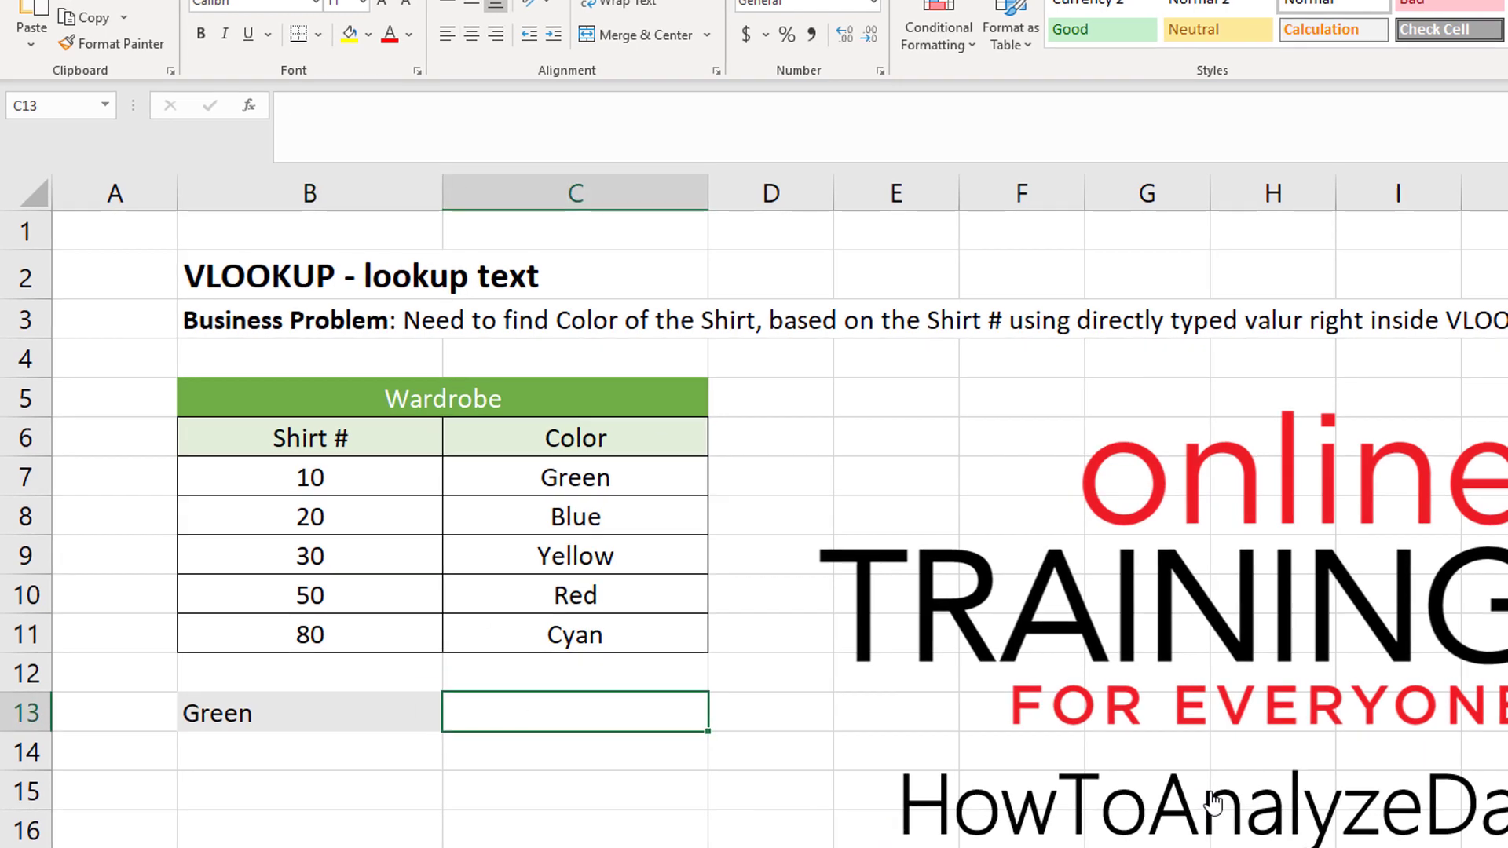
key(Left)
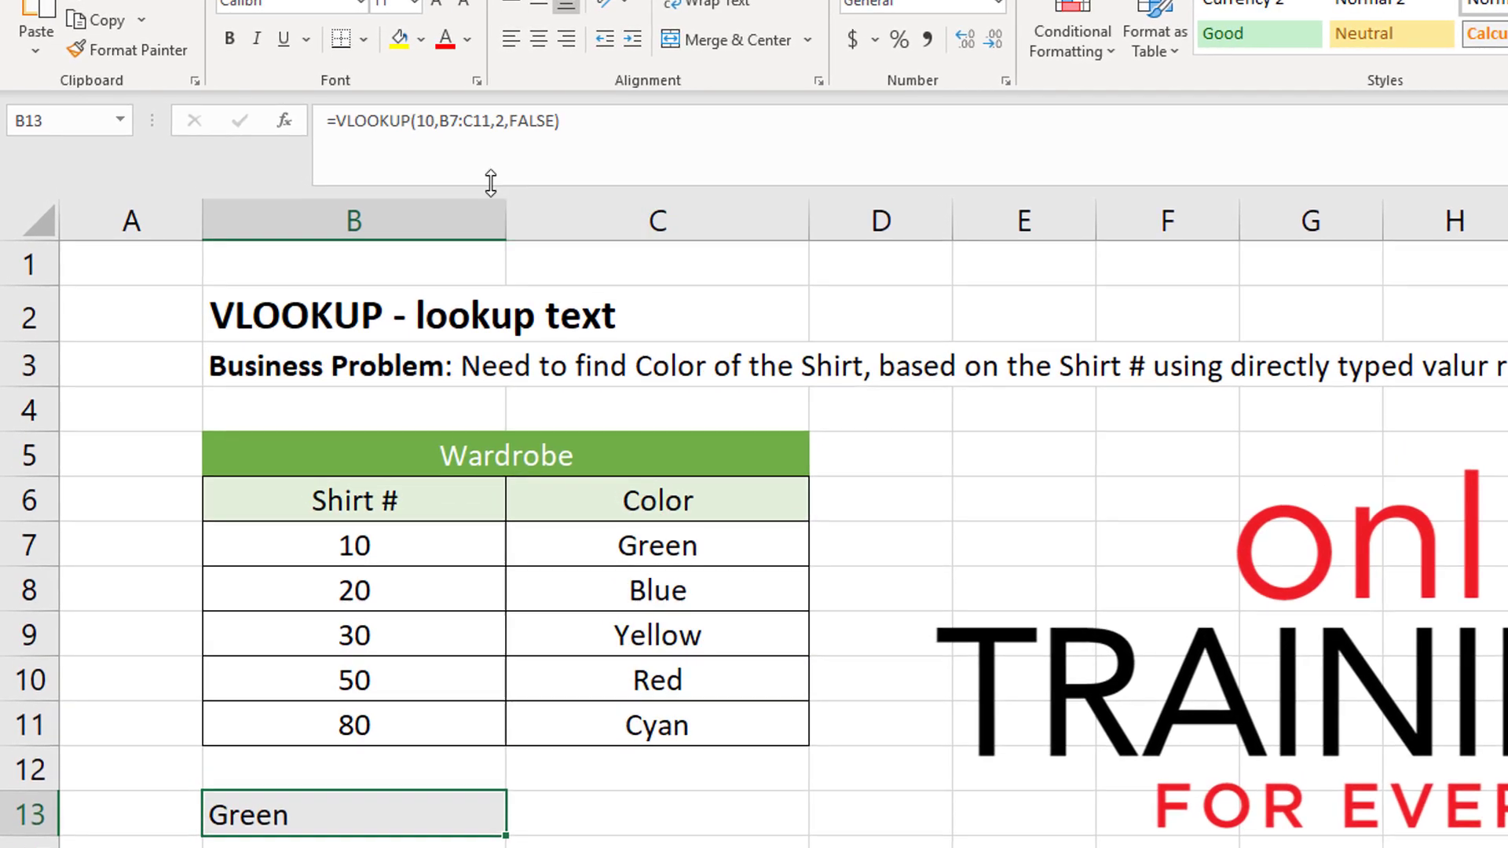
click(430, 124)
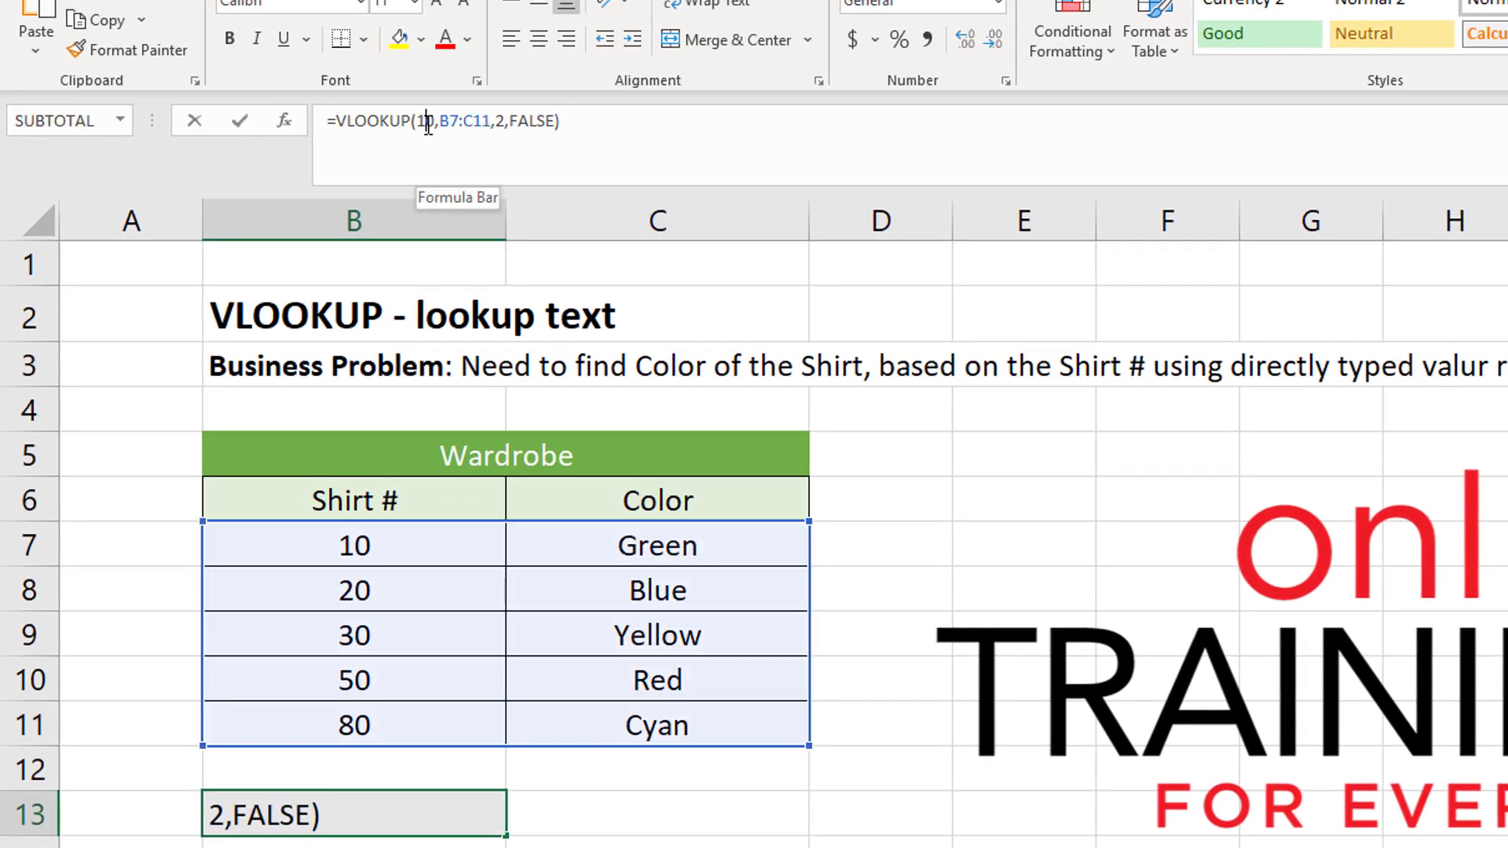
double_click(428, 124)
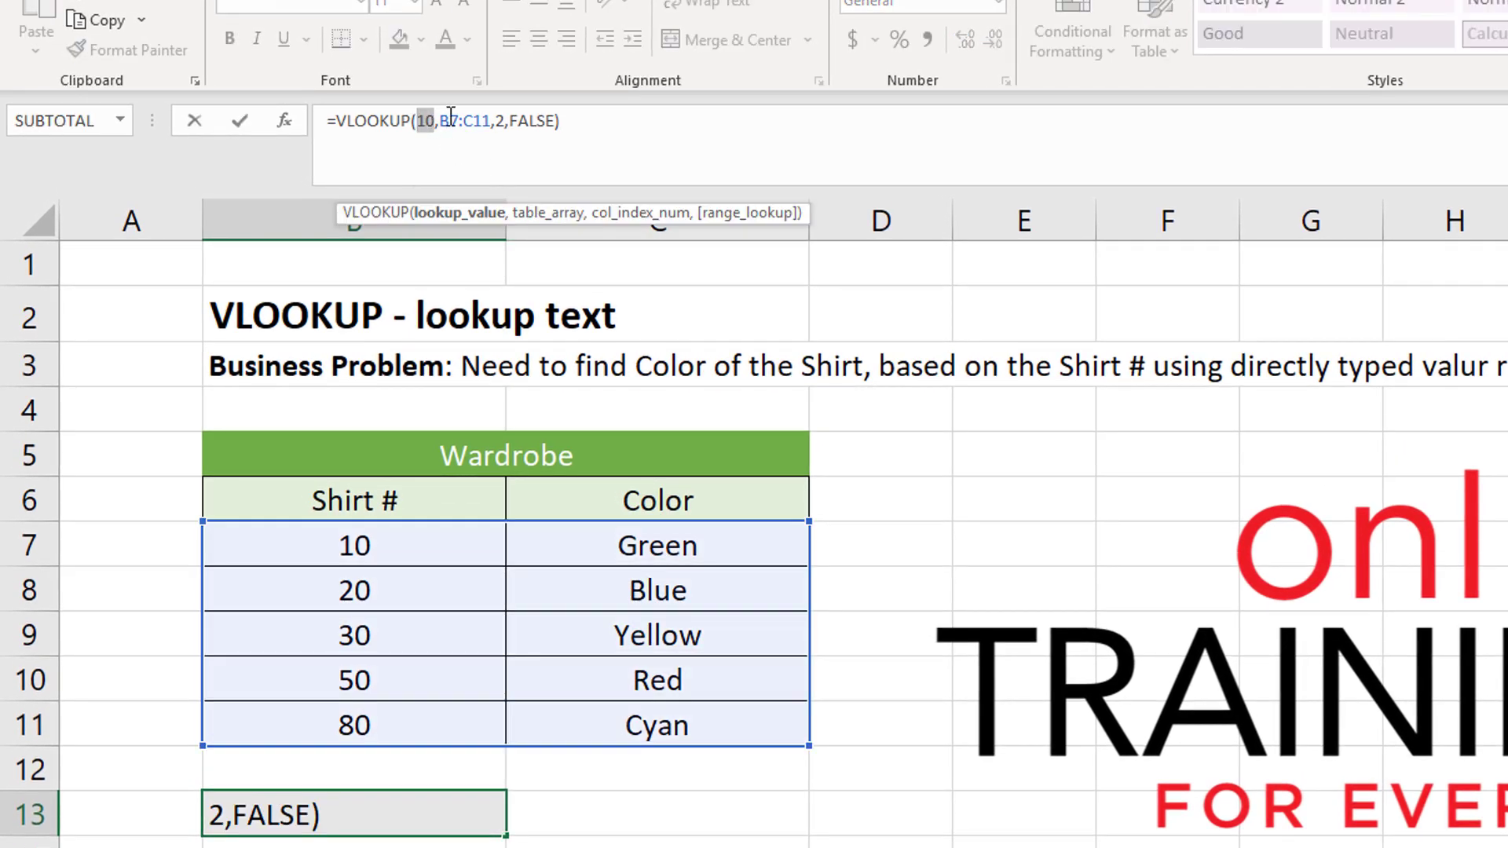
text(30)
click(450, 117)
key(Right)
key(Right)
key(Right)
key(Right)
key(Right)
key(Right)
key(Right)
key(Right)
key(Right)
key(Right)
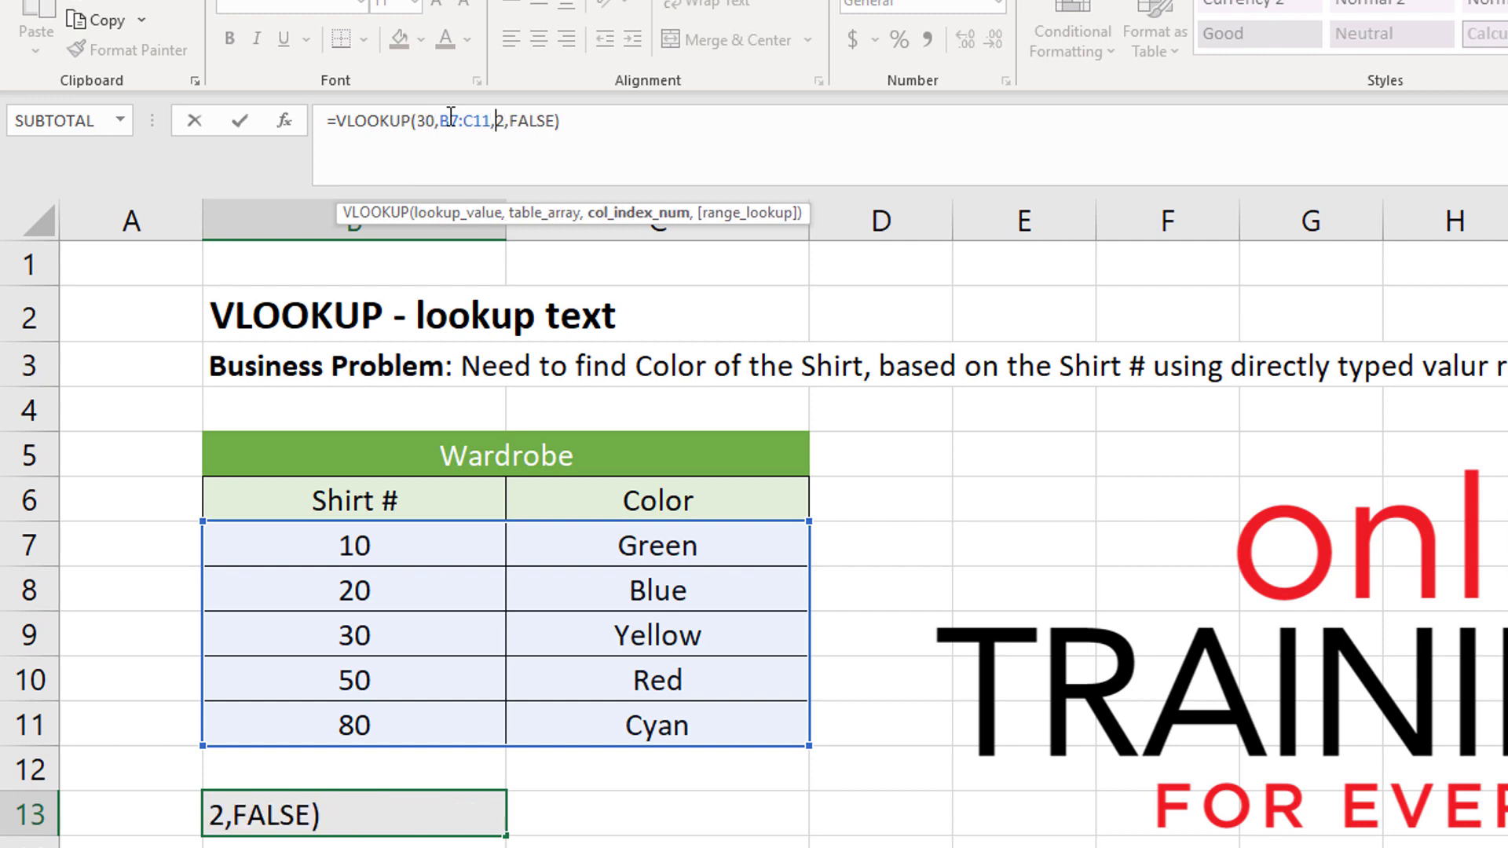
key(Return)
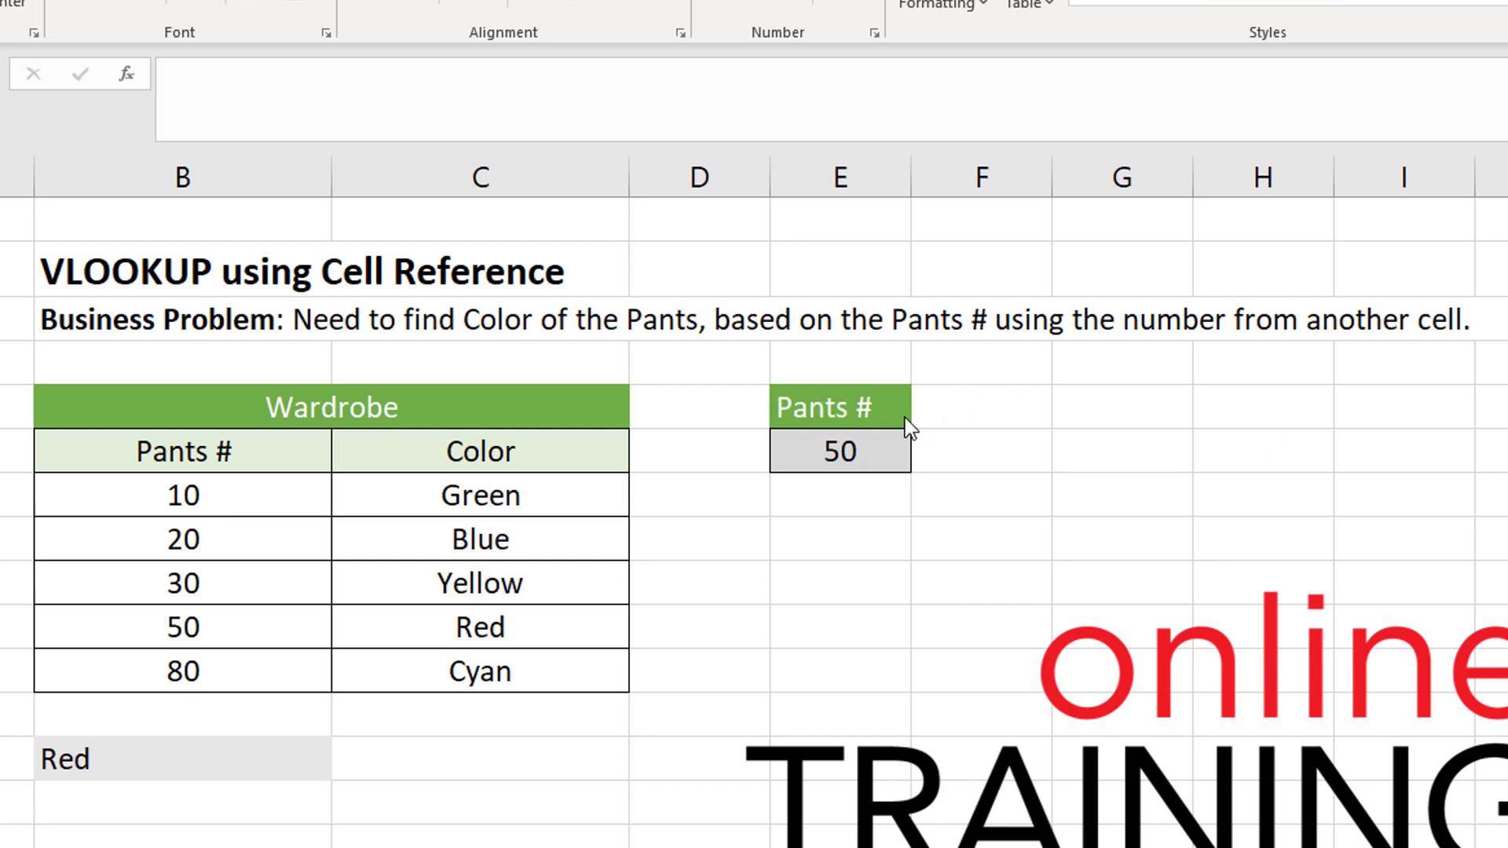
click(880, 464)
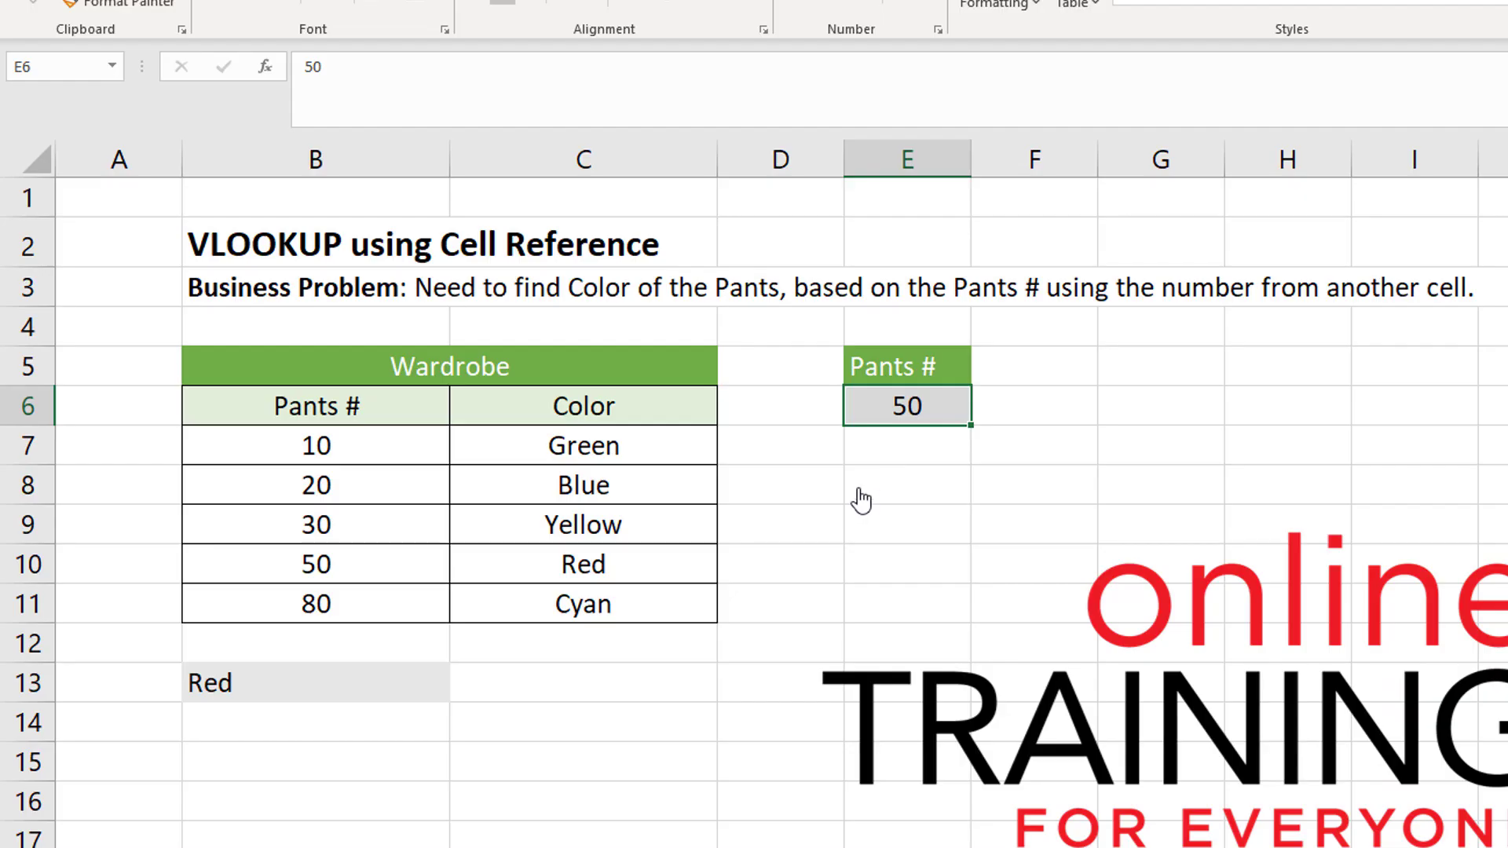
click(553, 685)
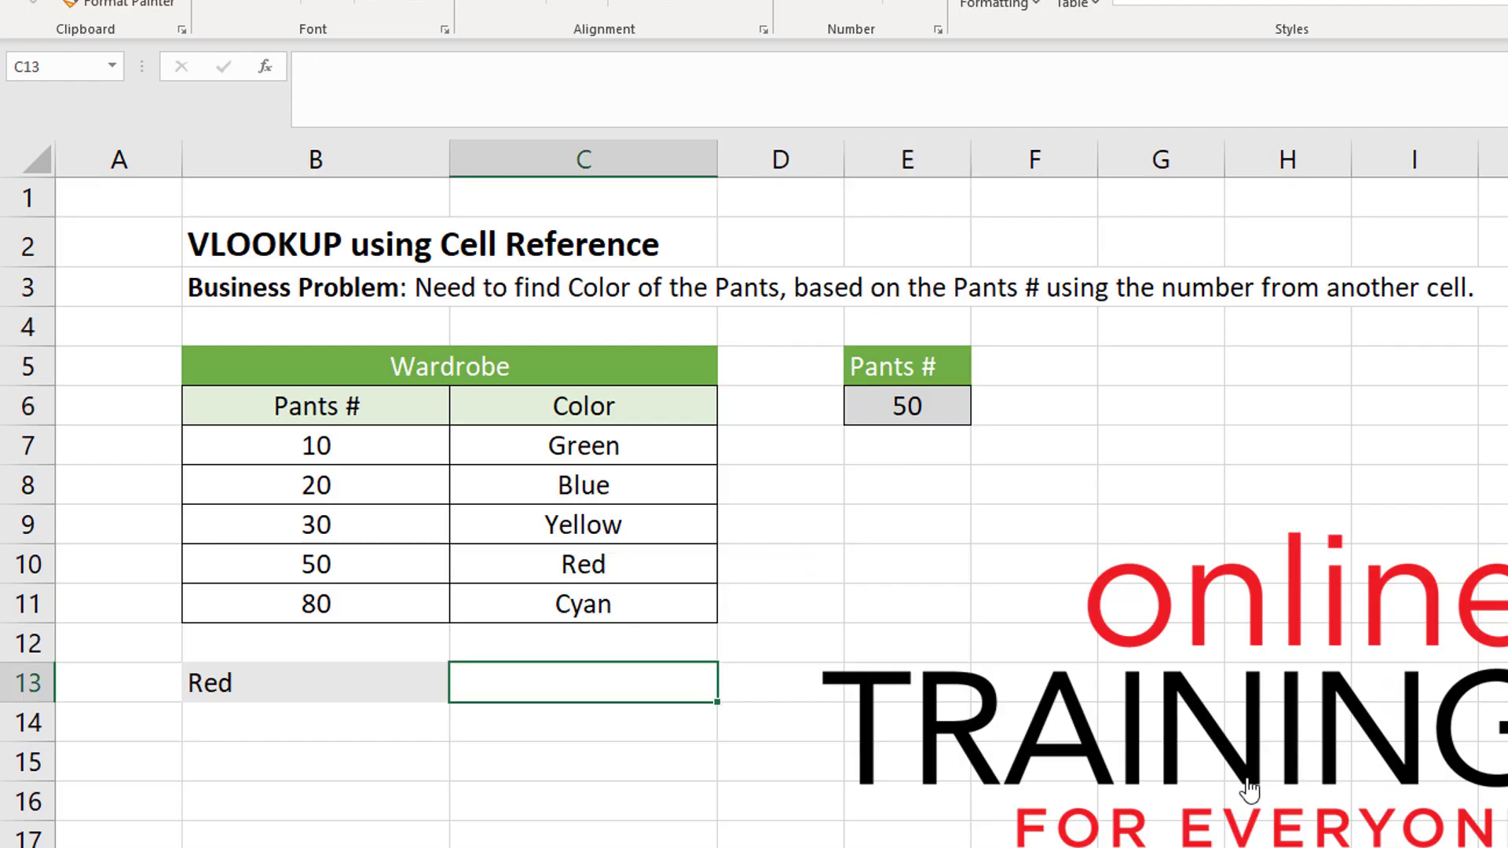
key(Left)
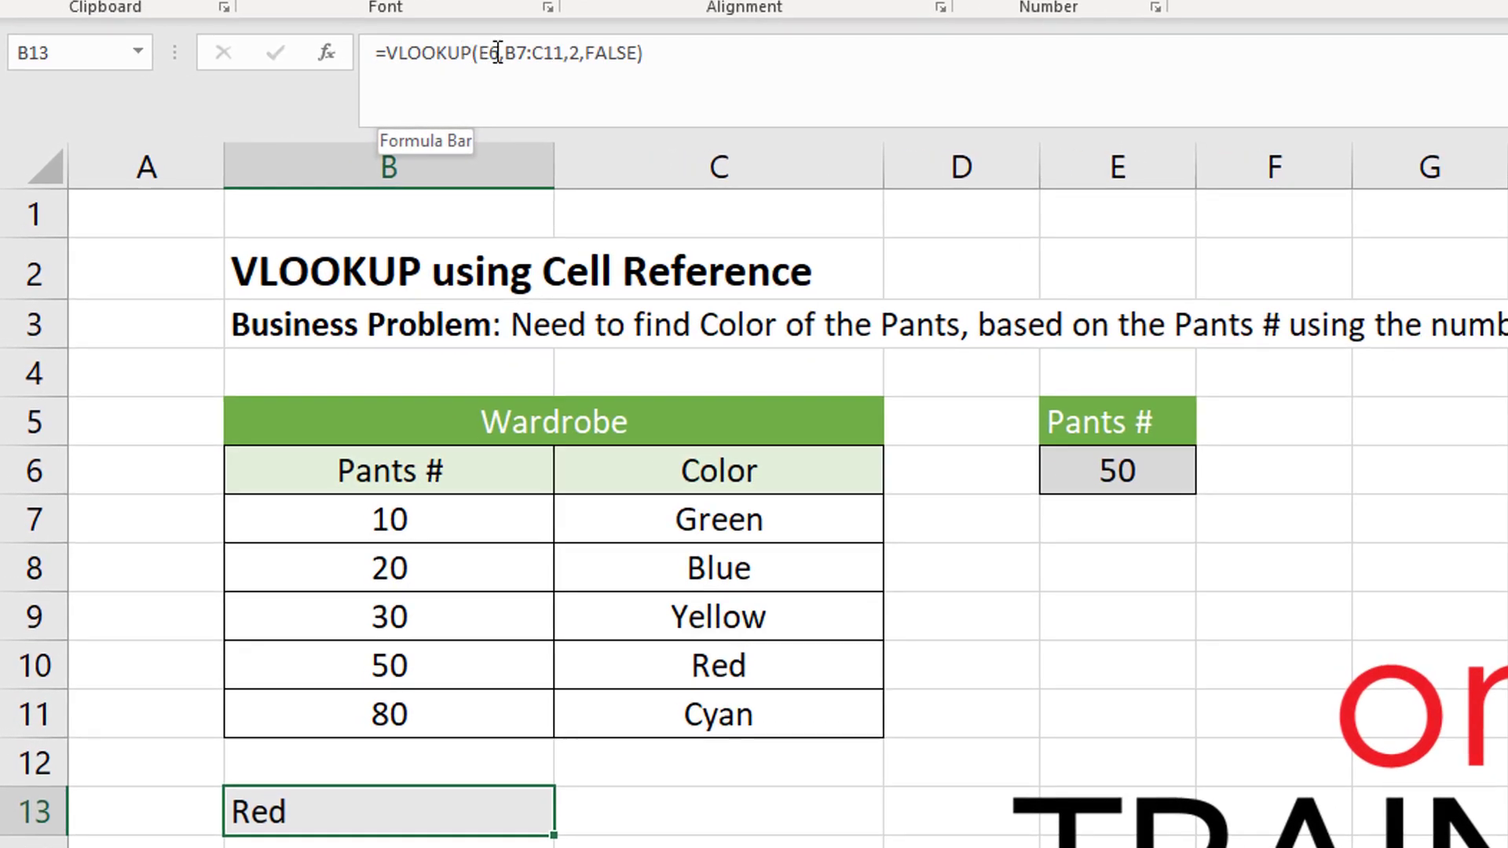
double_click(498, 53)
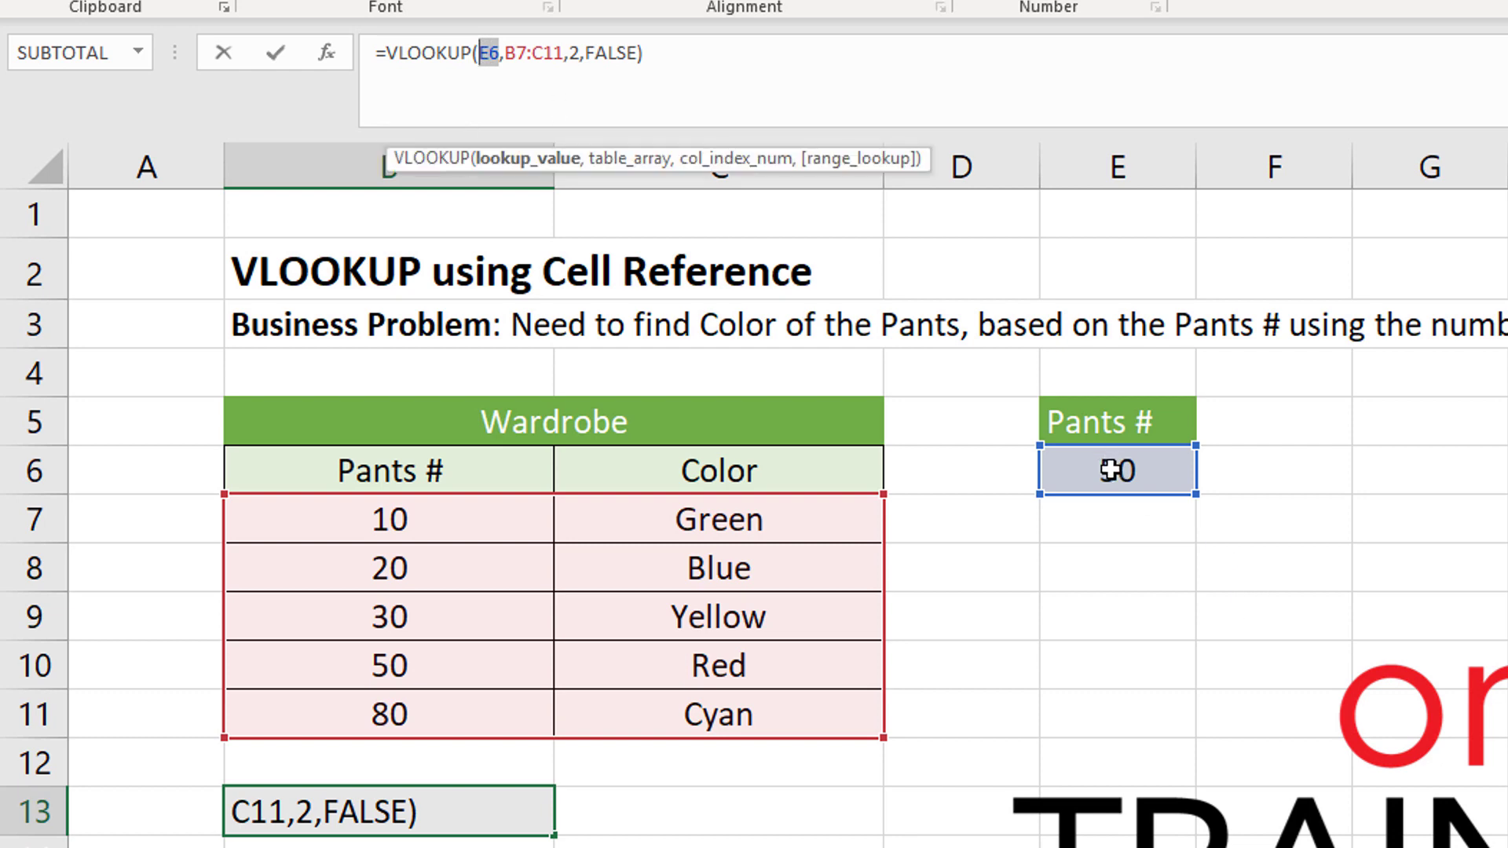
click(525, 53)
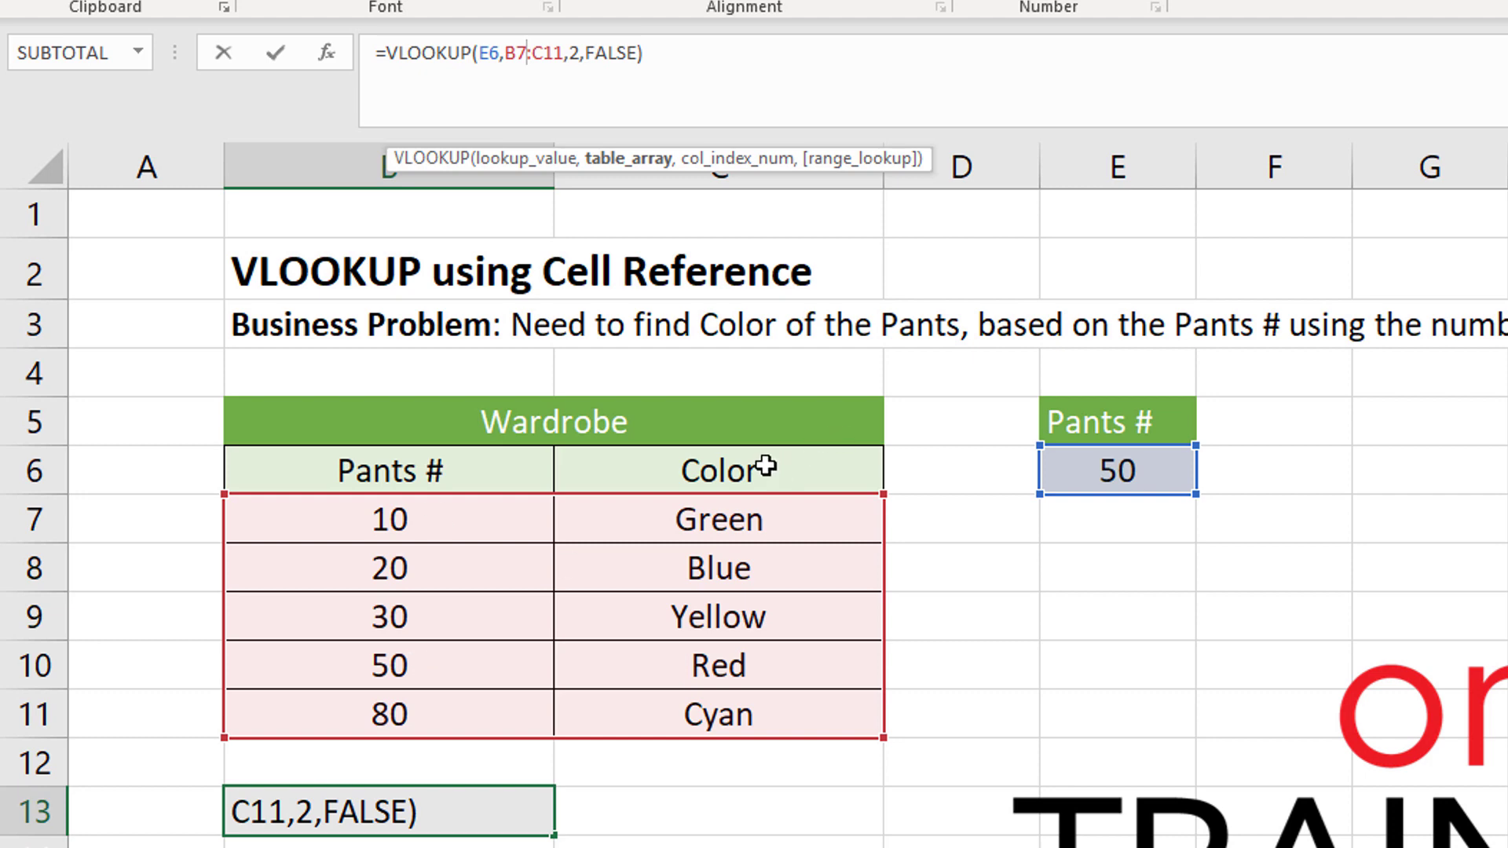
click(607, 53)
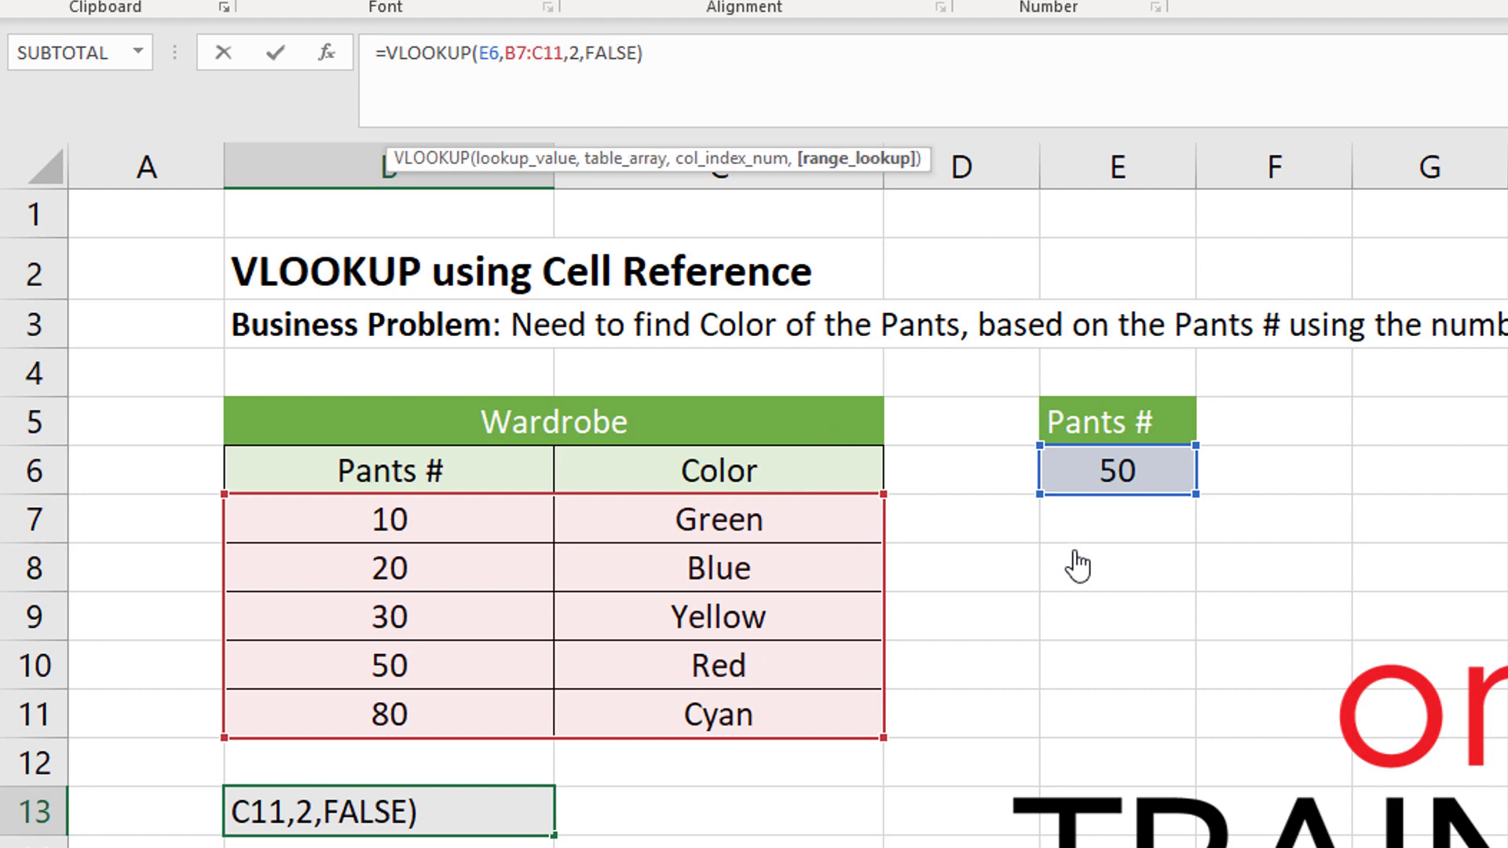
click(673, 53)
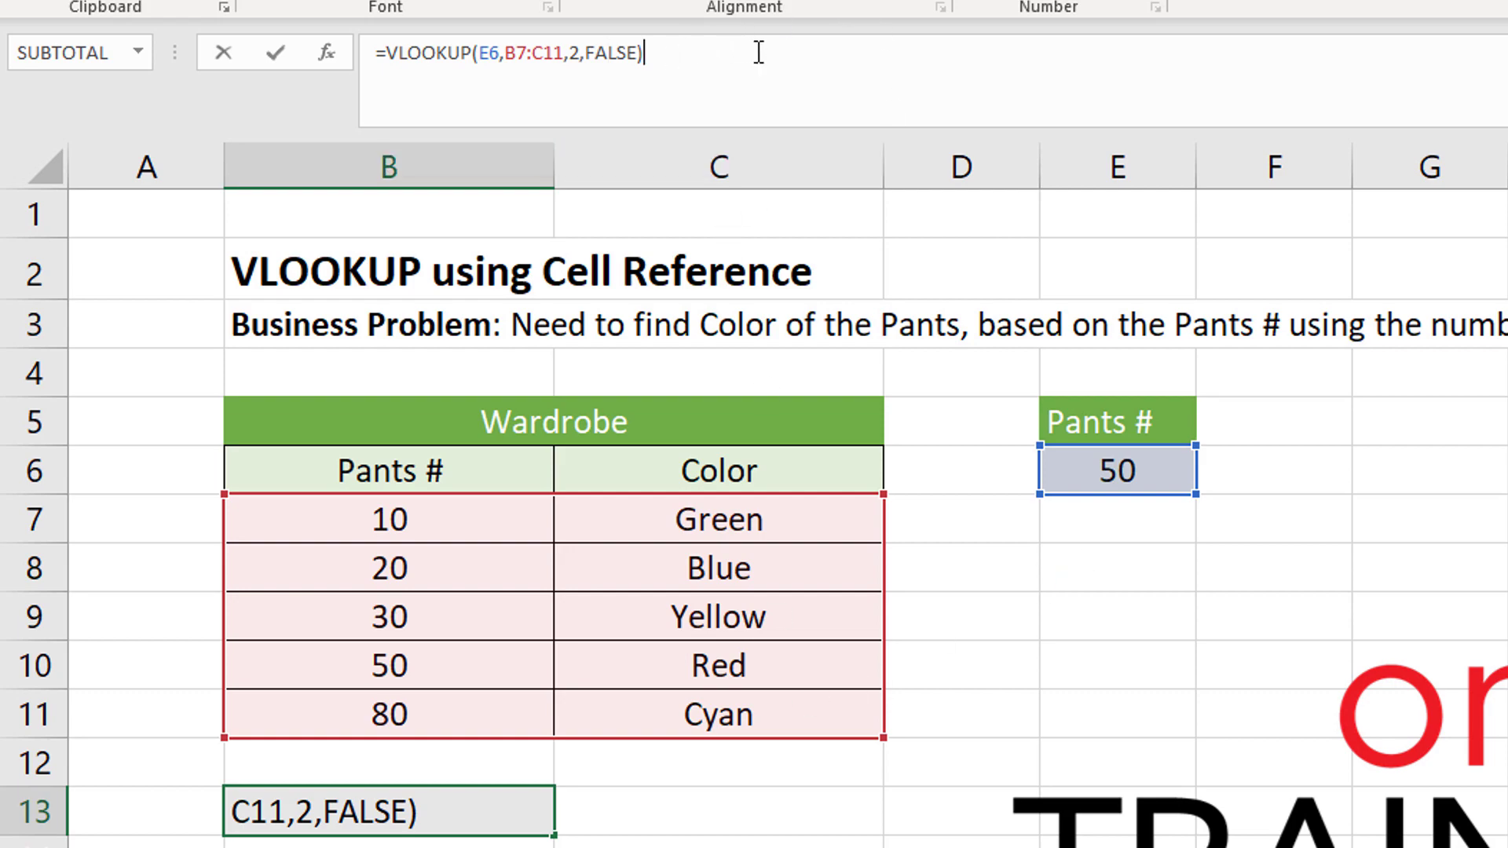
key(Return)
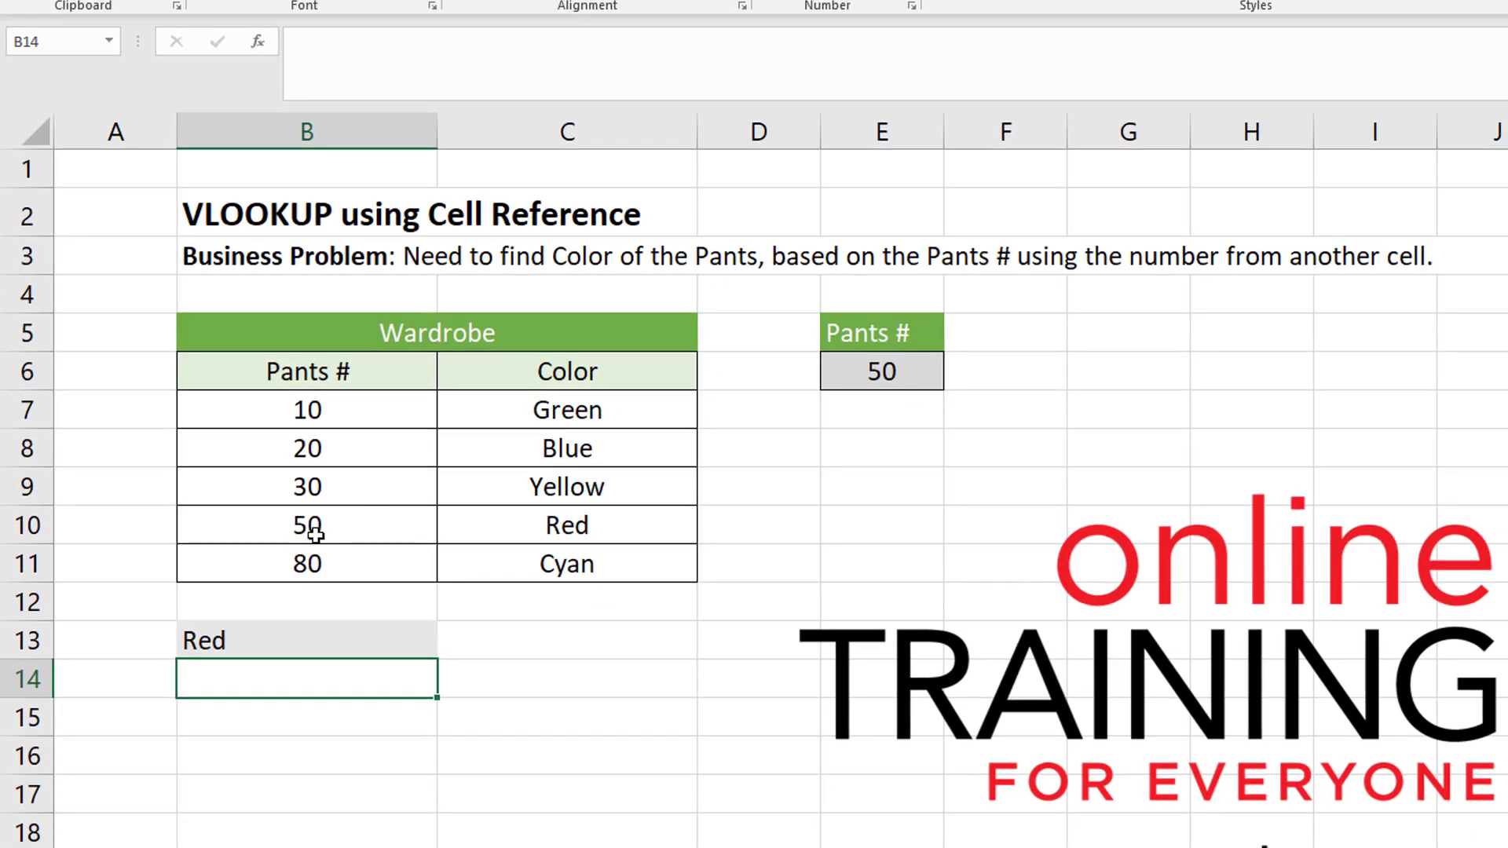
Select the 50 / Red row (B10:C10) of the Cell Reference table.
drag(335, 567, 617, 570)
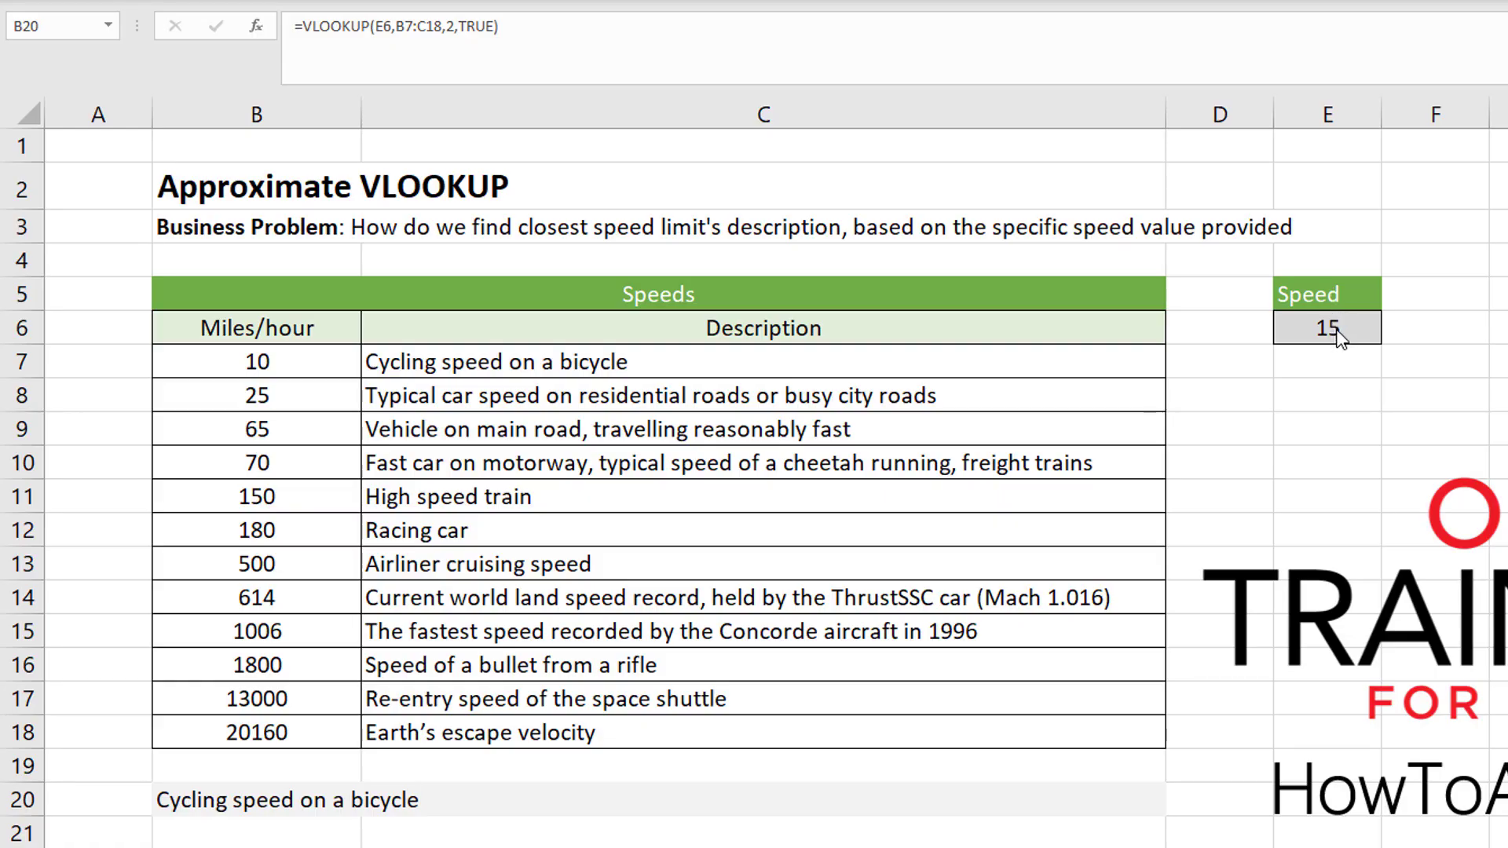
click(414, 38)
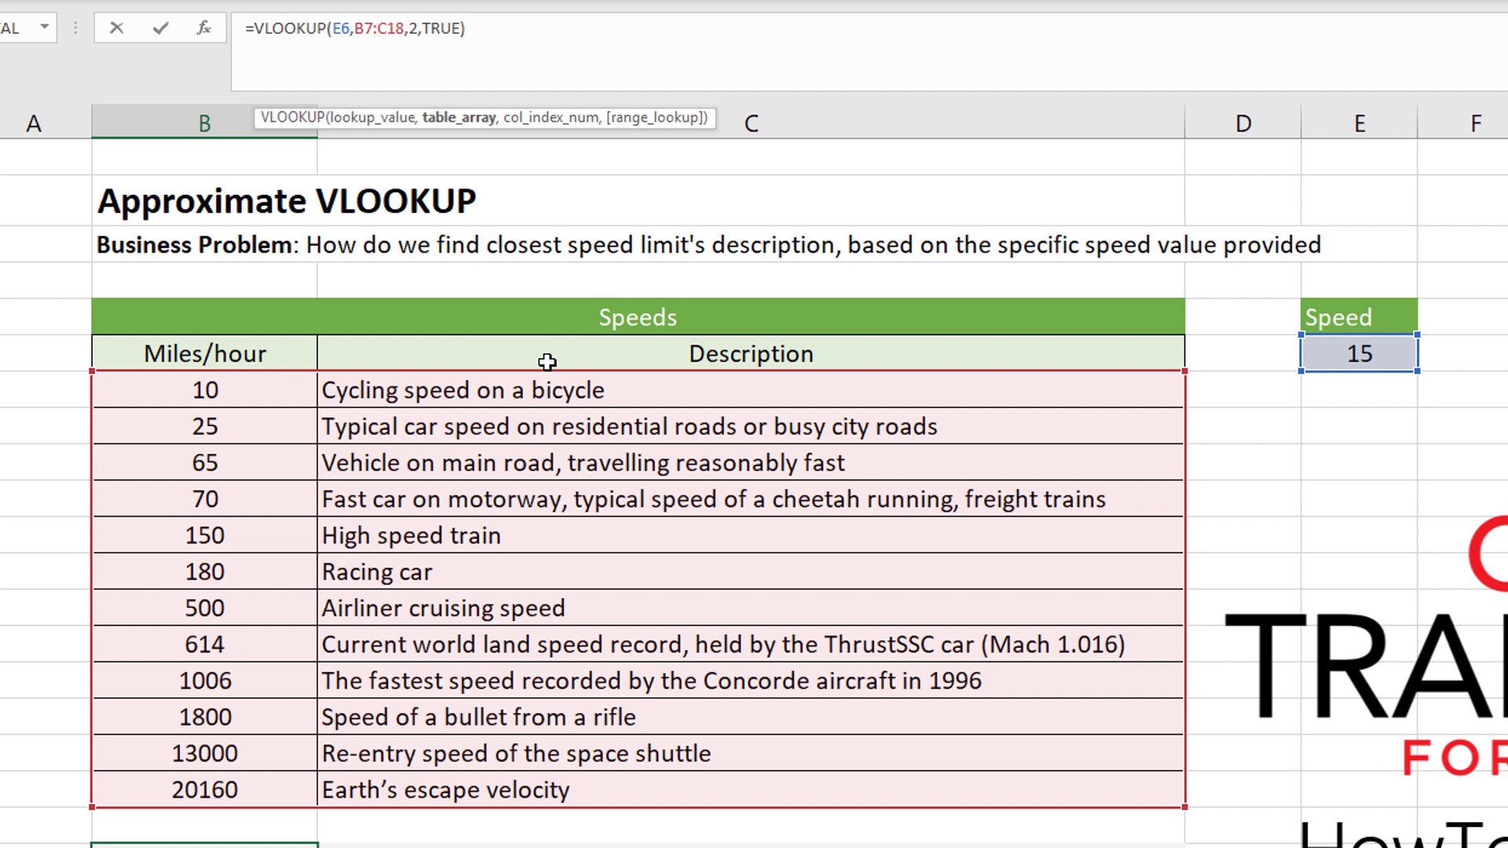
click(440, 33)
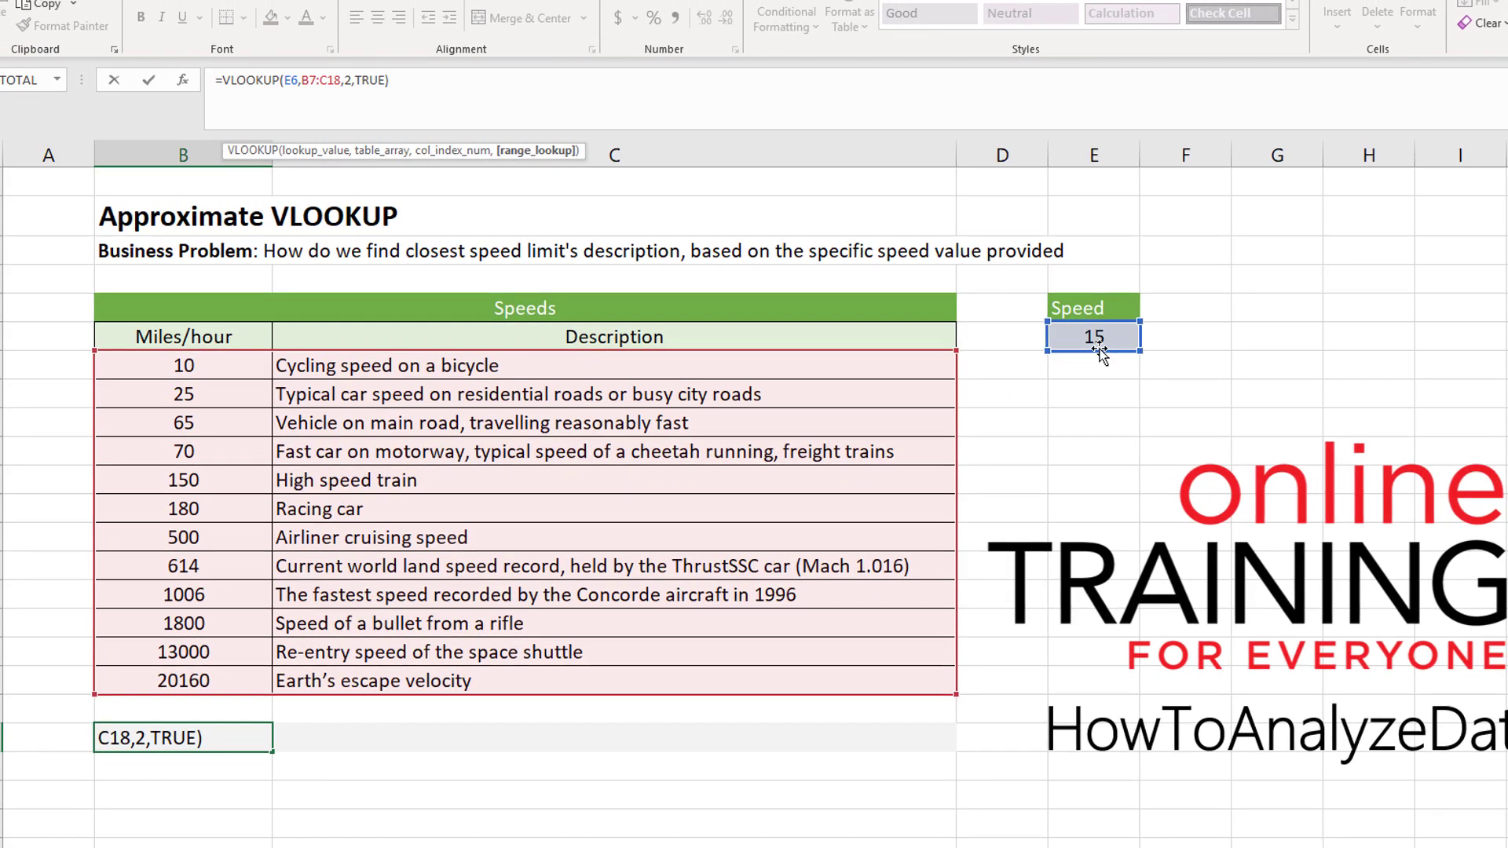
click(395, 83)
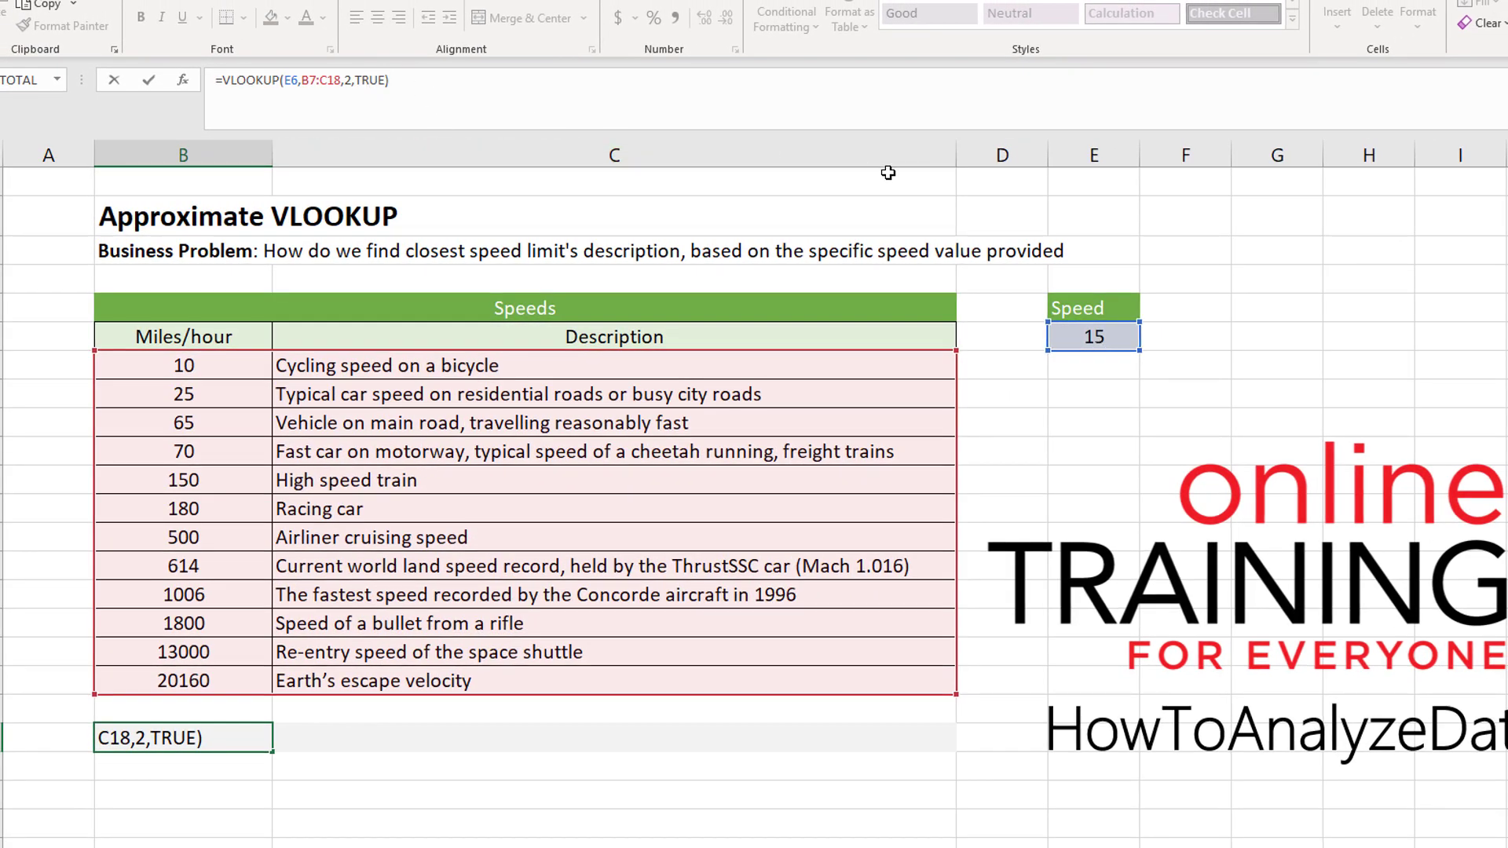
key(Return)
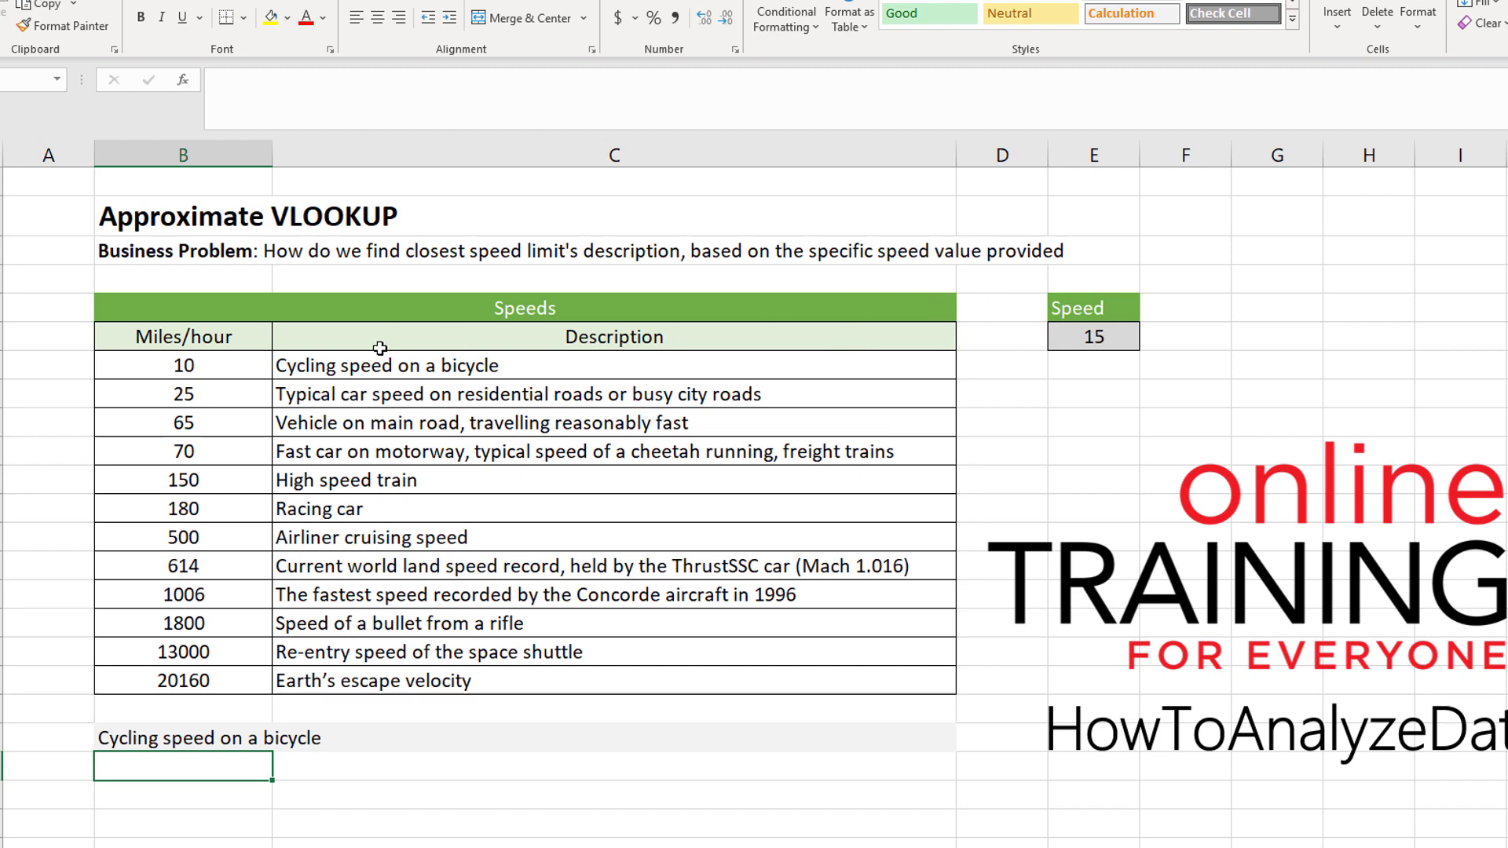
Change the Speed in E6 from 15 to 50, updating B20's approximate-match result.
click(184, 366)
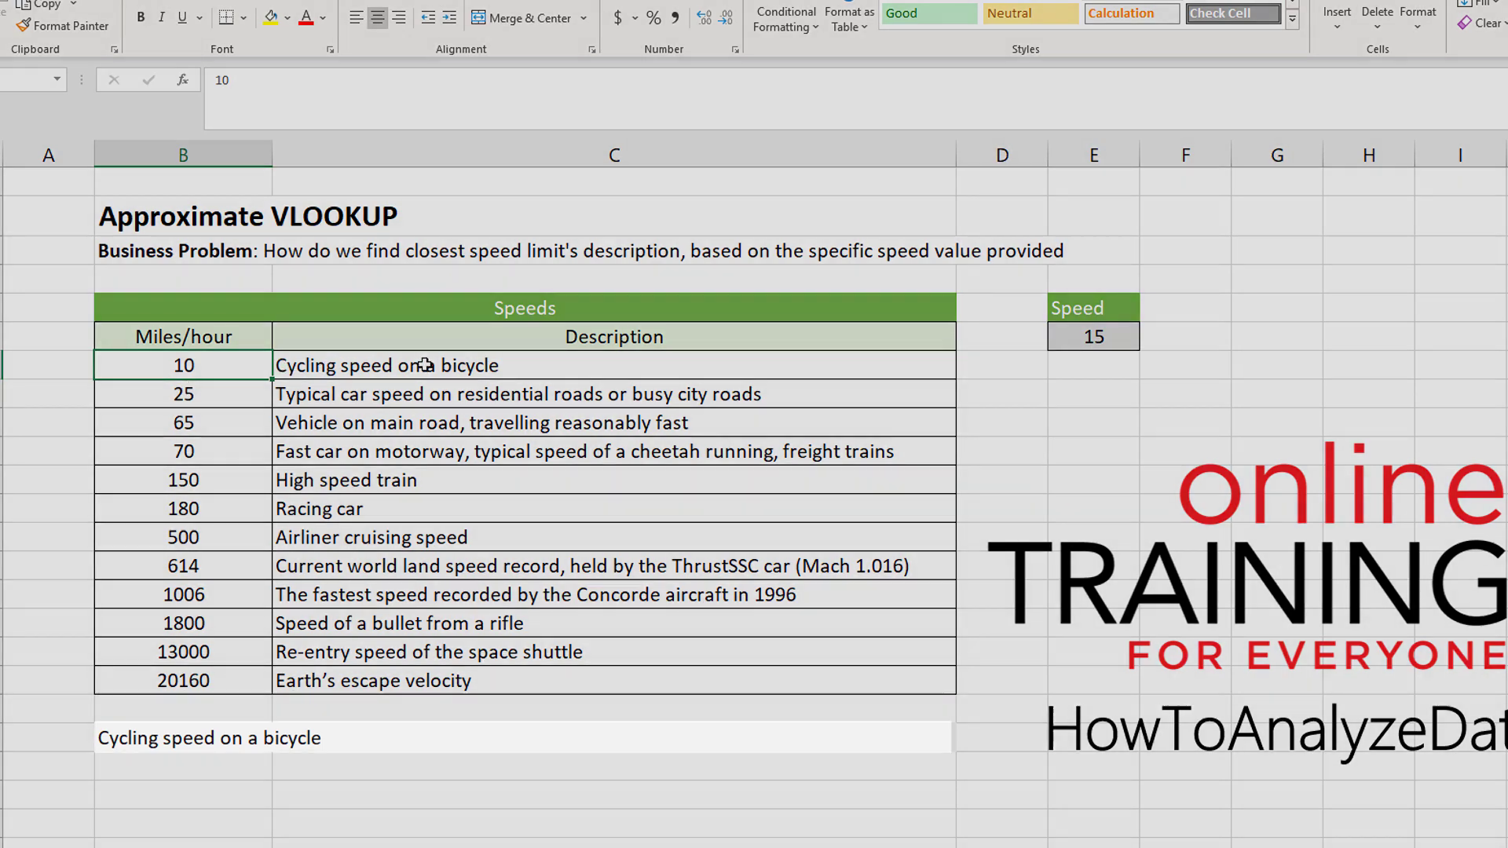
click(188, 738)
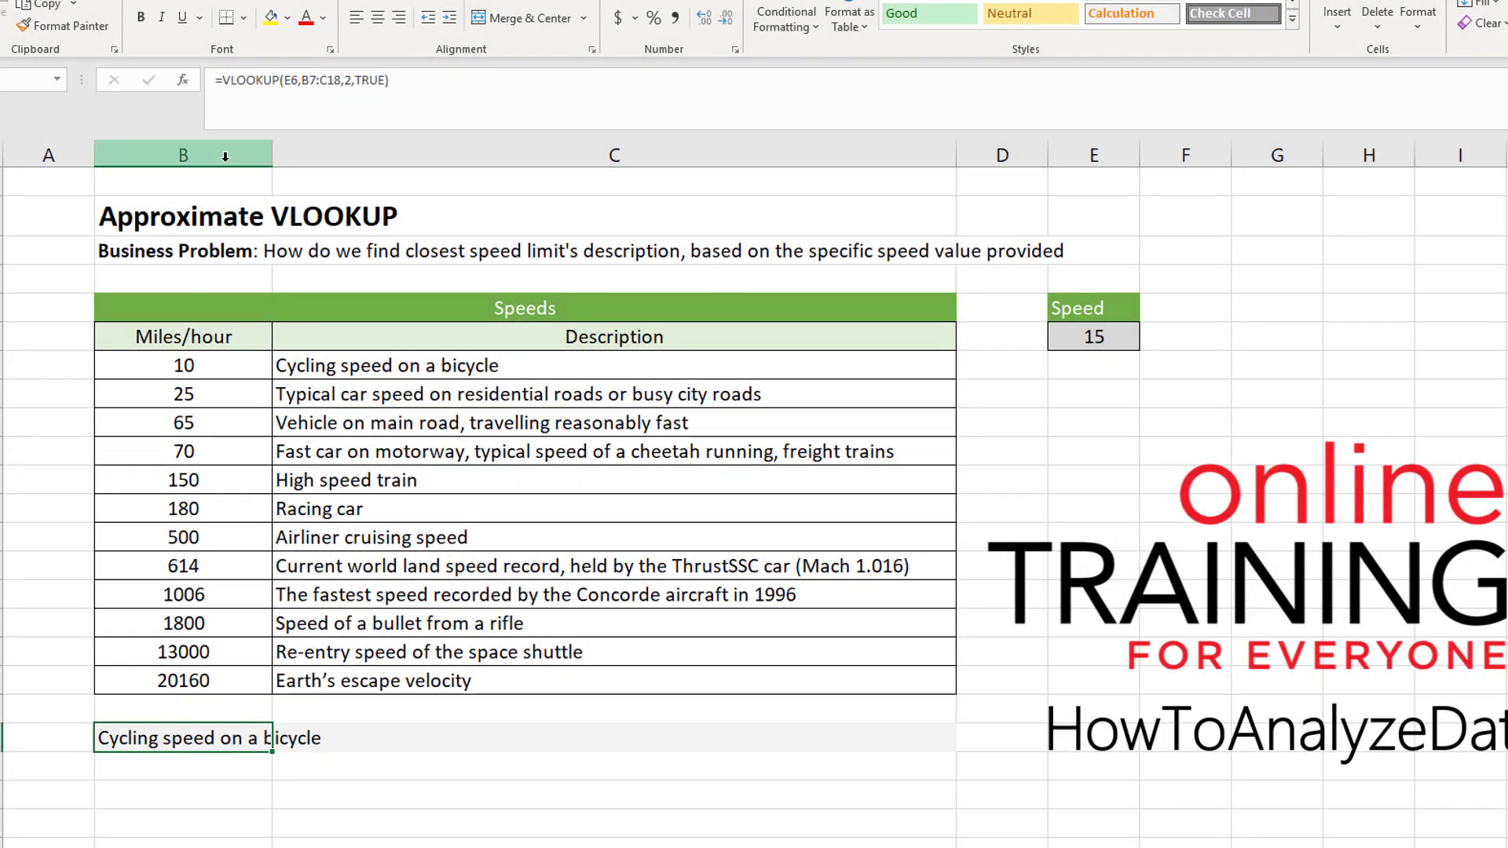
click(1103, 335)
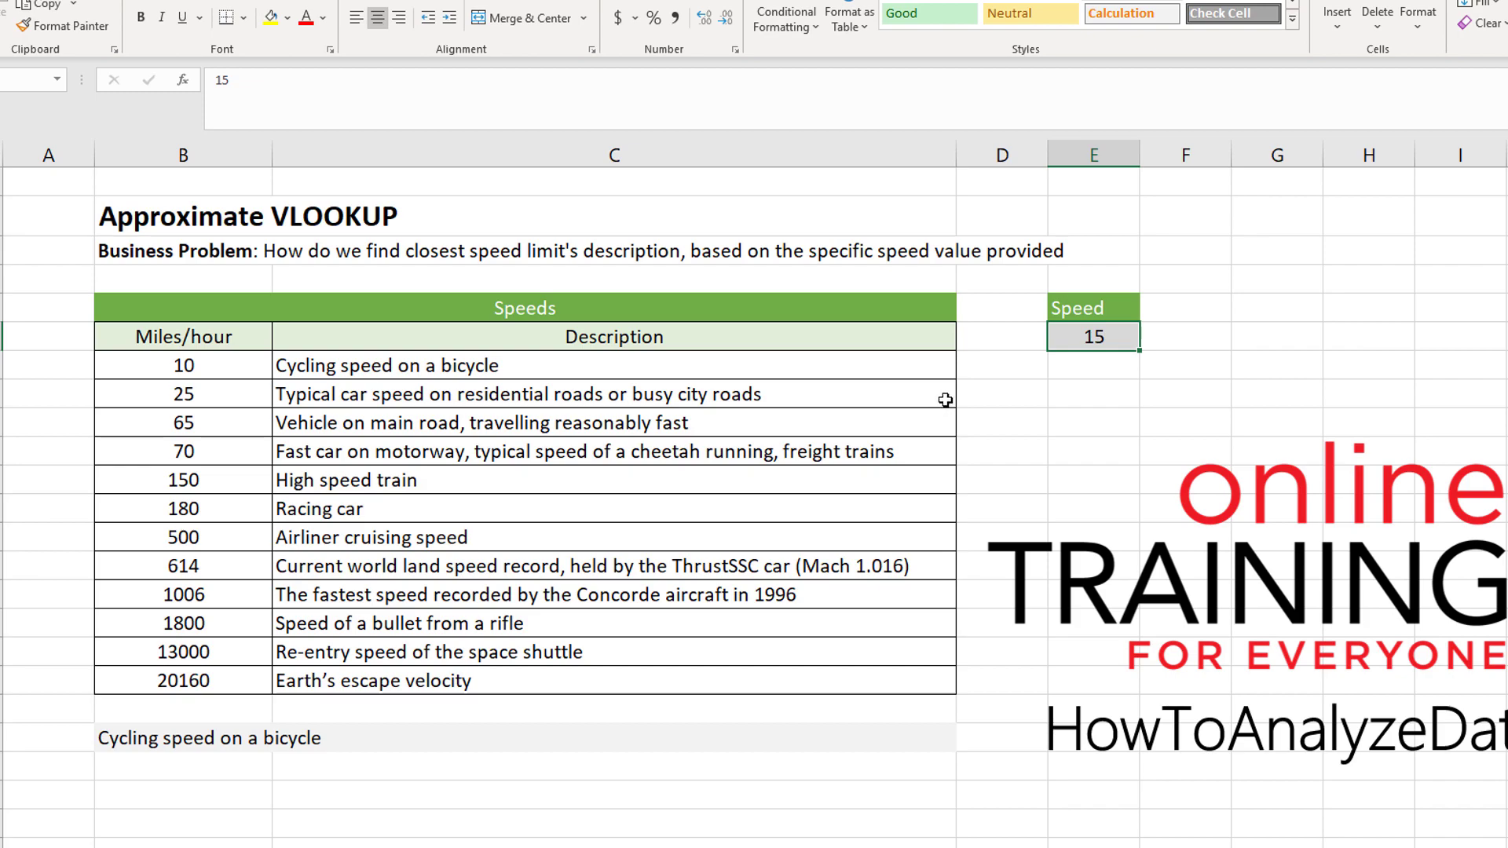
text(50)
key(Return)
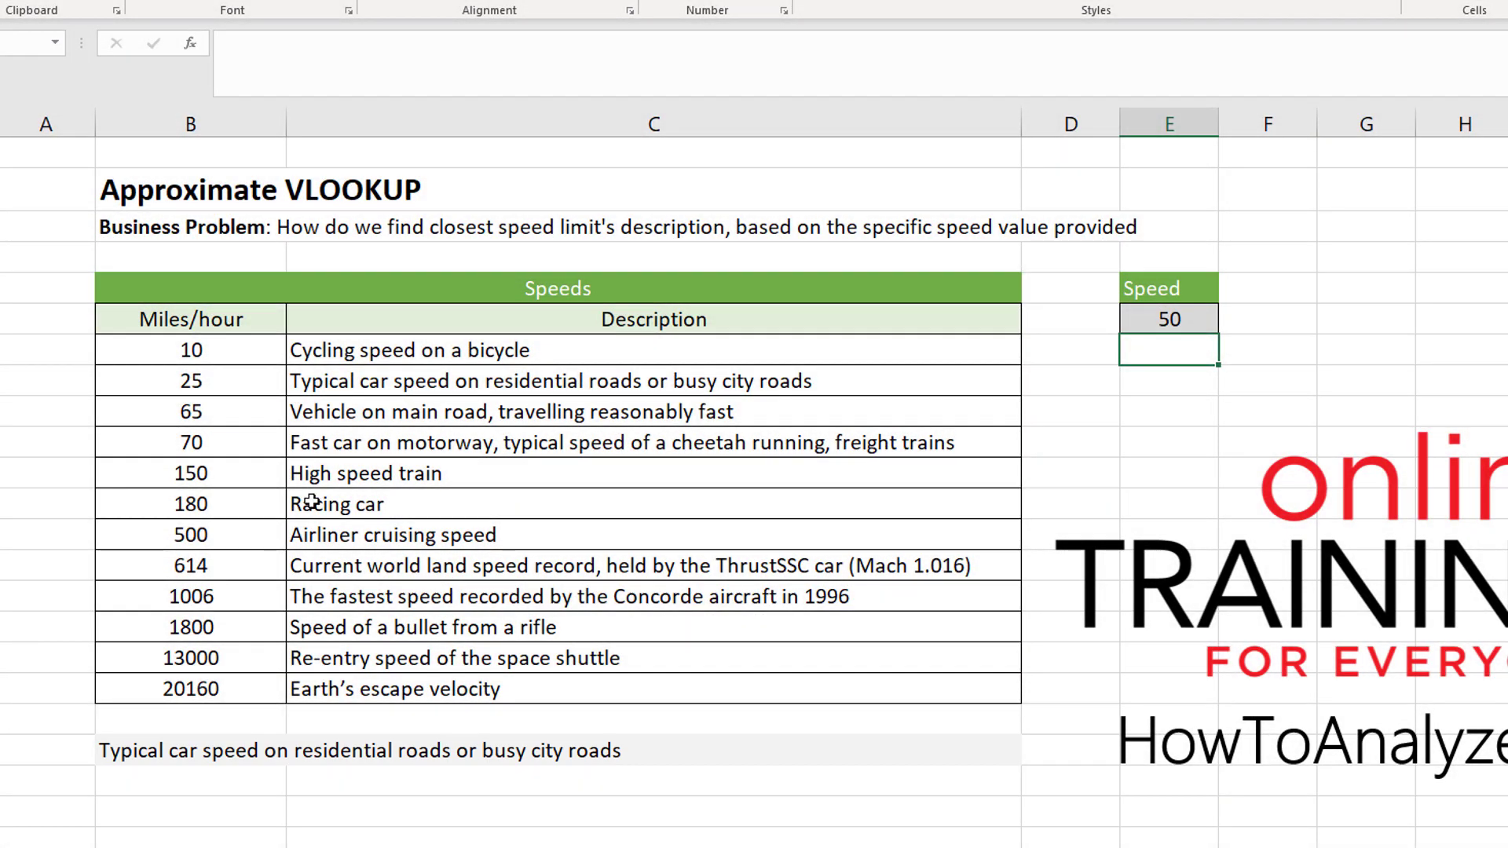
Replace the Speed 50 in E6 with 80 so B20 falls into the 70 mph row.
click(225, 383)
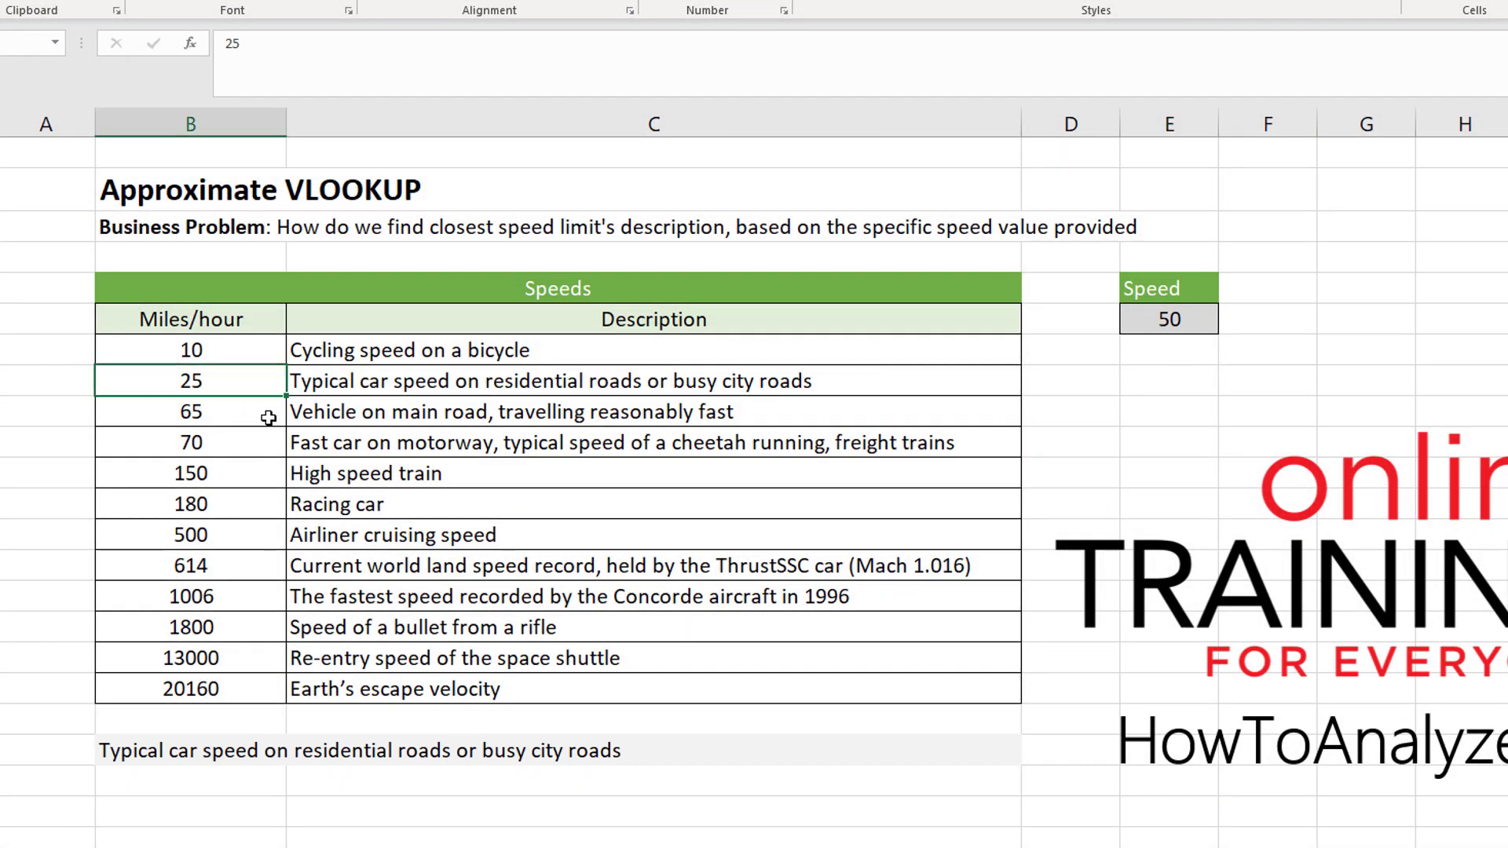
click(1186, 324)
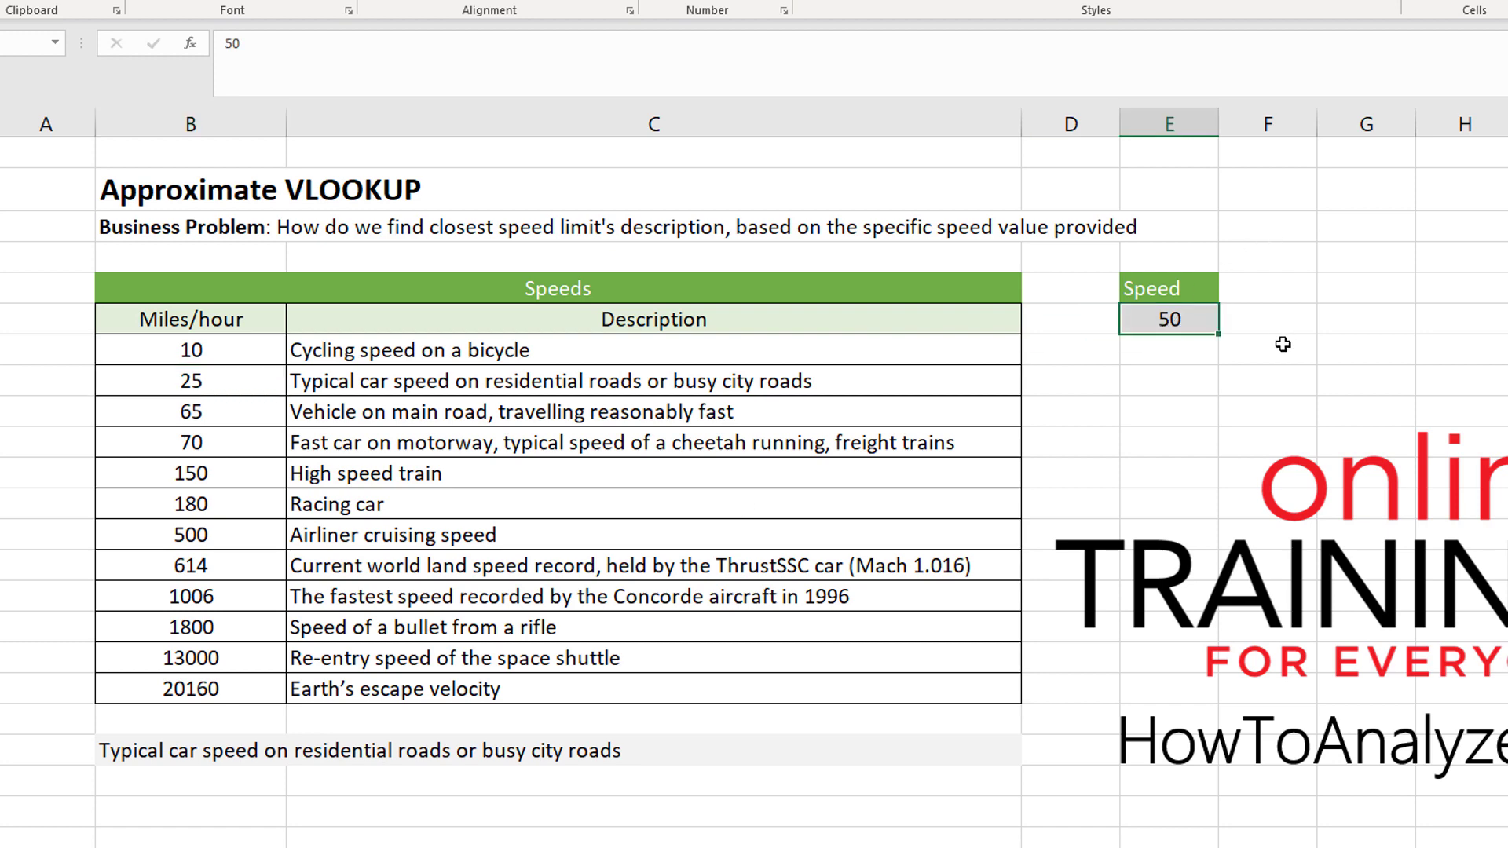
key(F2)
key(BackSpace)
key(BackSpace)
text(80)
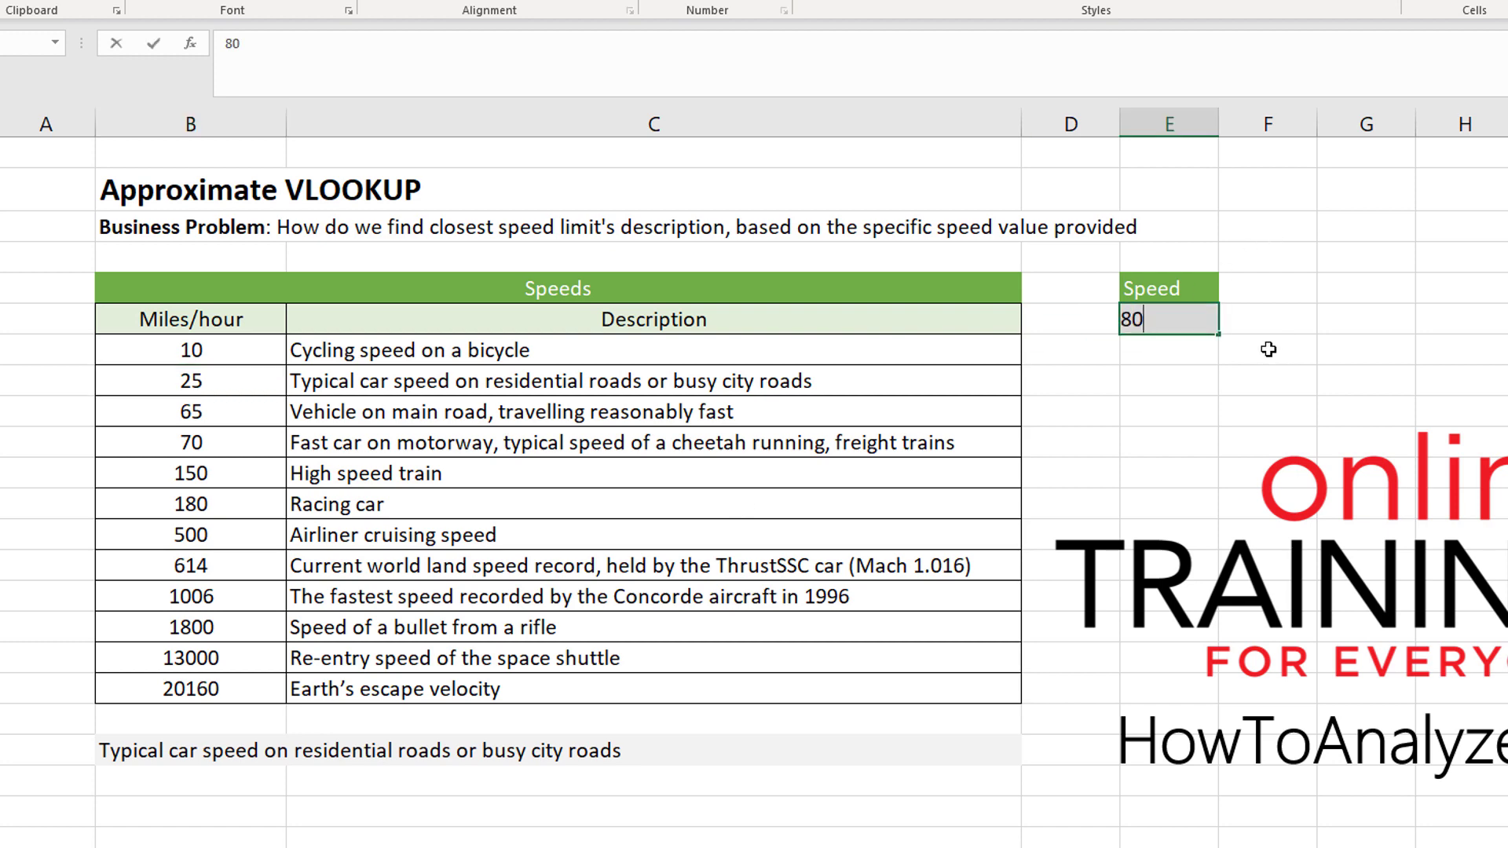
key(Return)
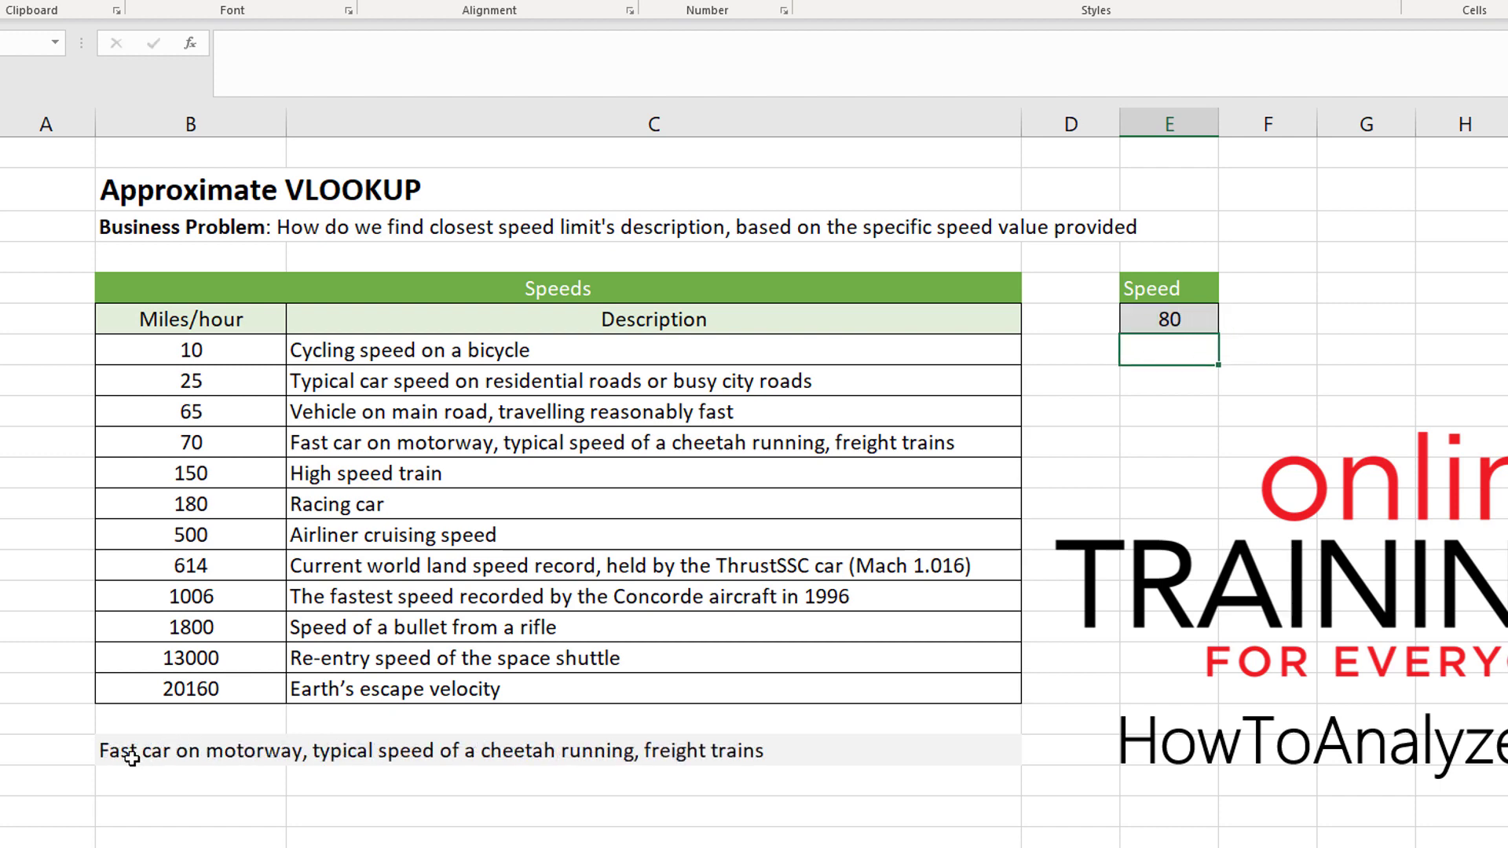
click(365, 444)
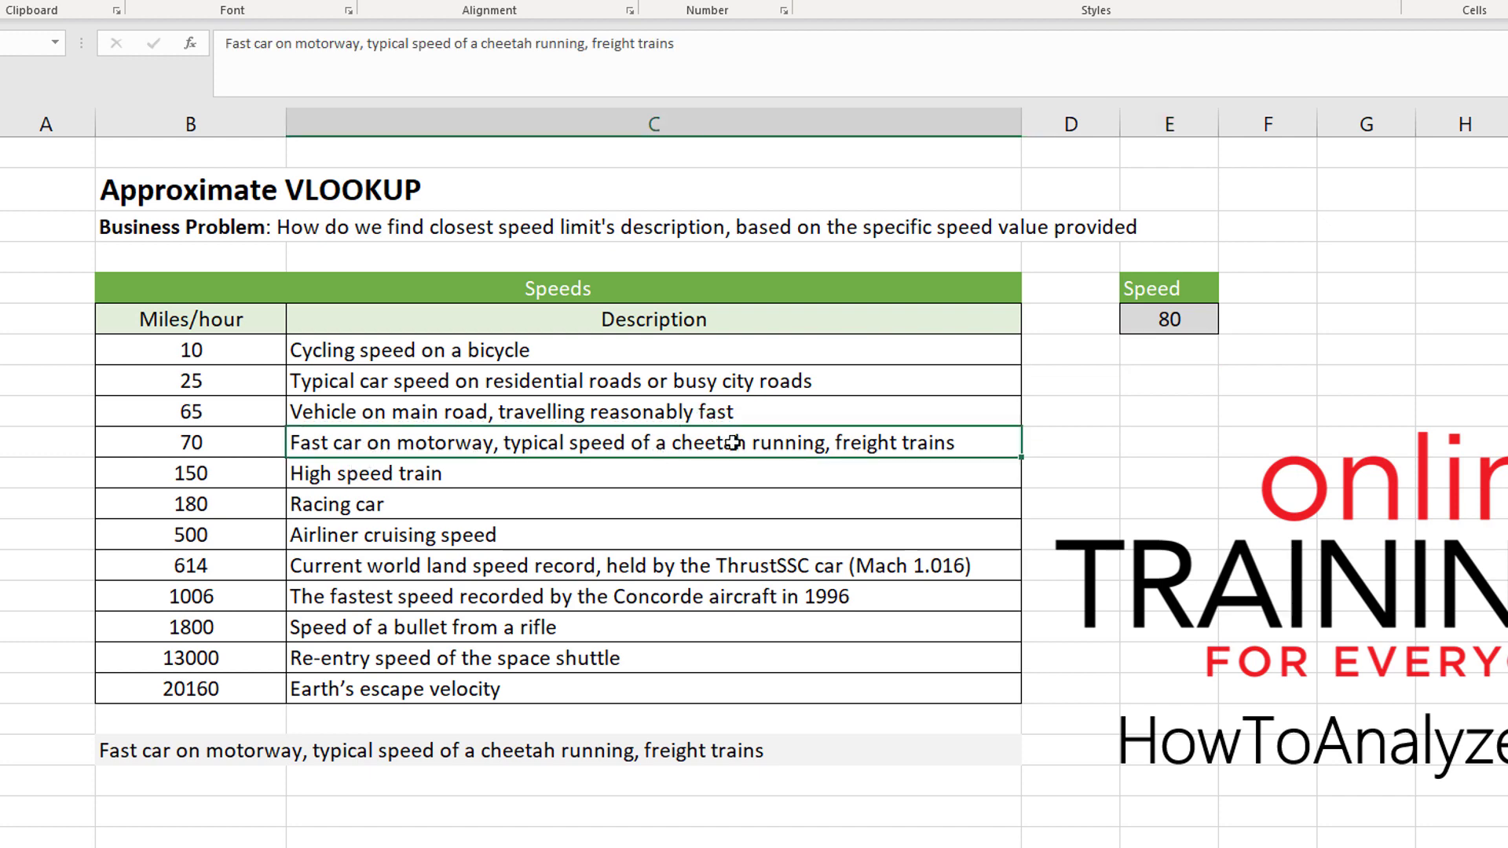
click(203, 445)
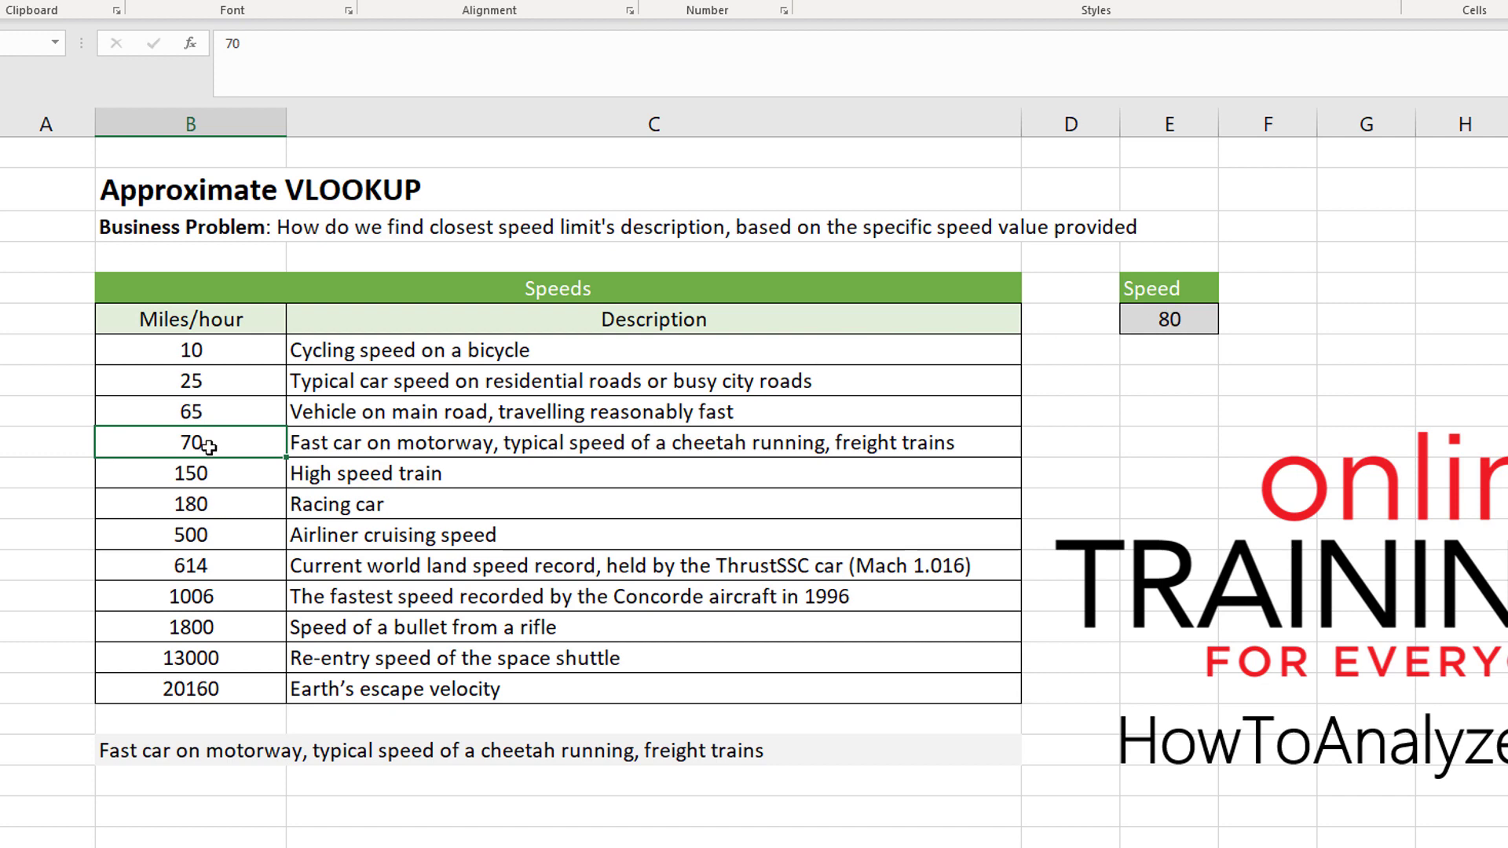
click(338, 446)
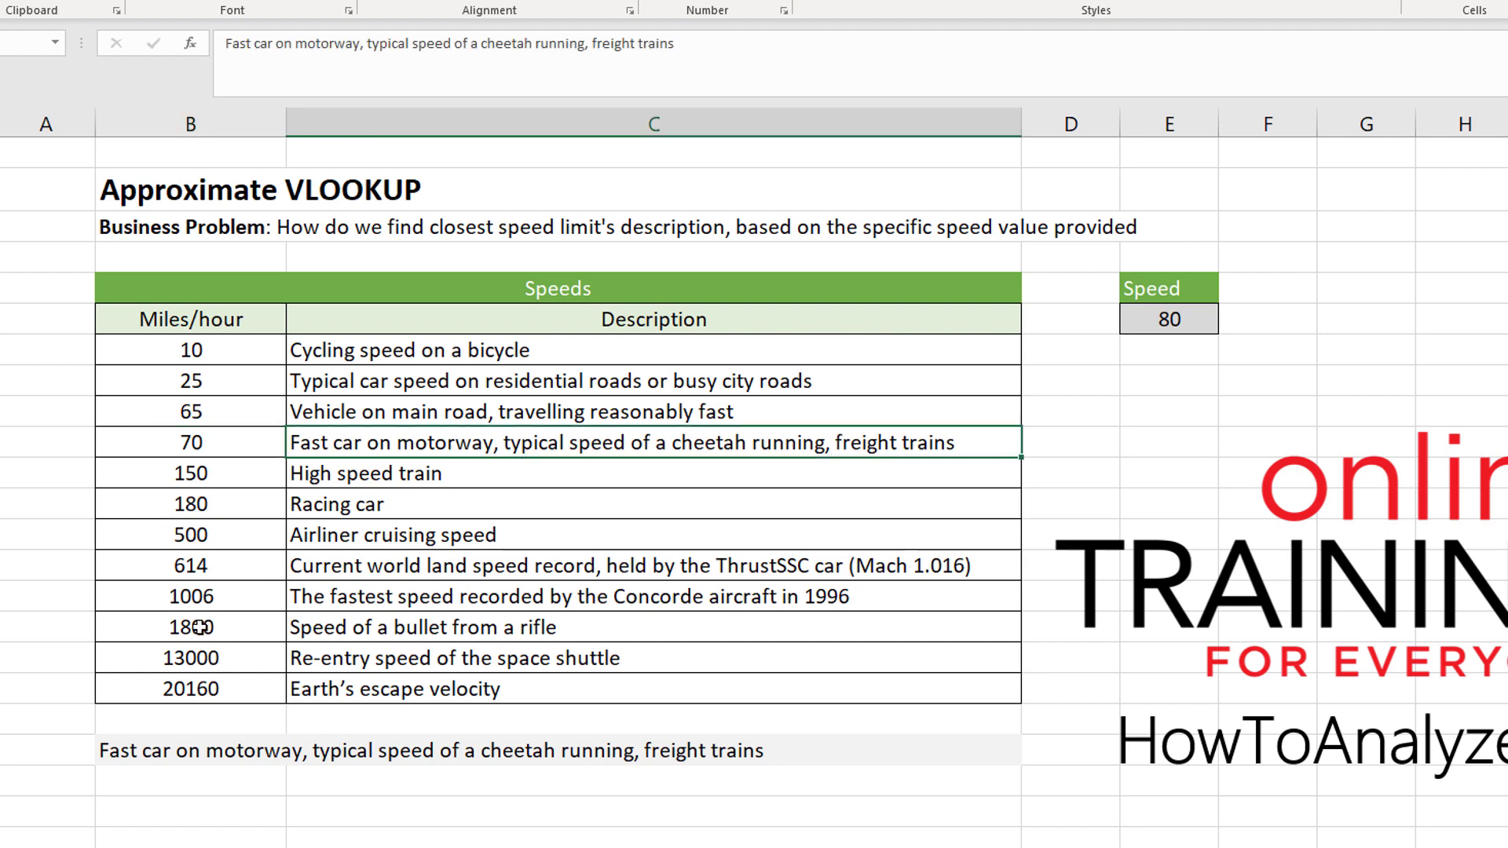
click(1170, 318)
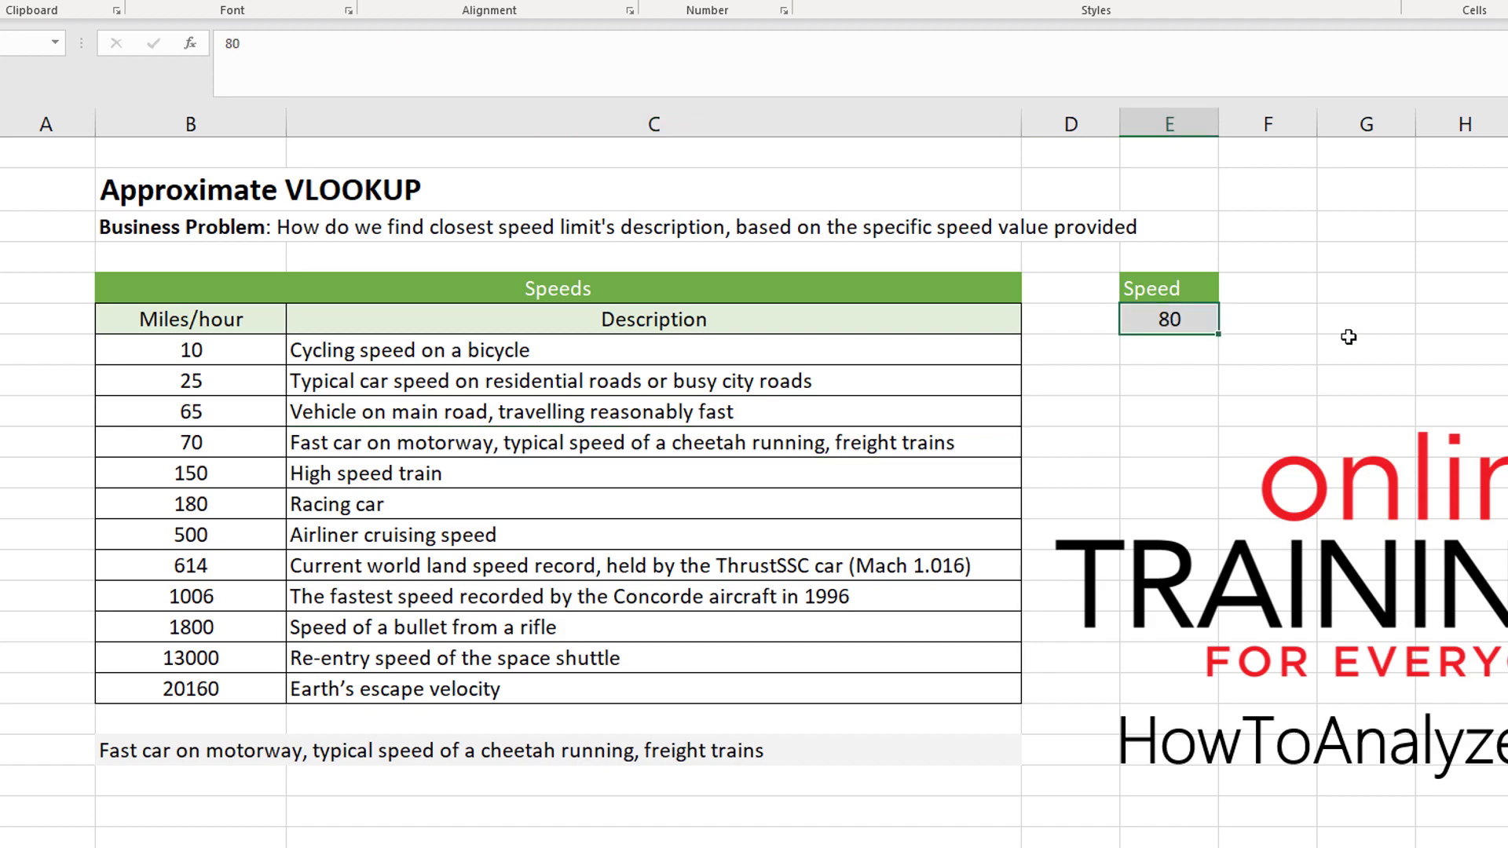
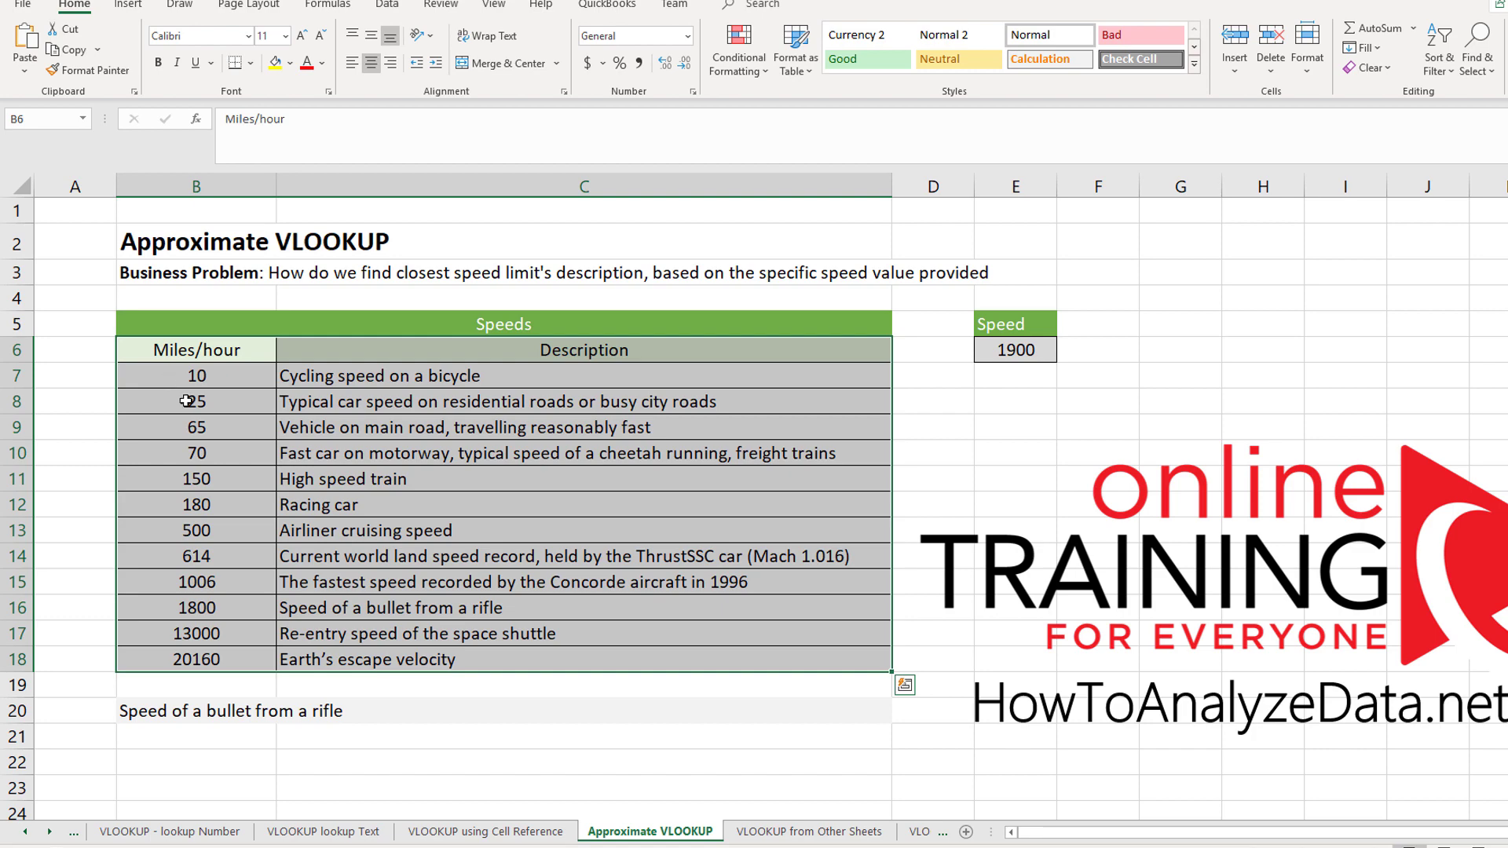
Highlight the speed 65 row and its description, then go to the VLOOKUP from Other Sheets sheet.
click(190, 427)
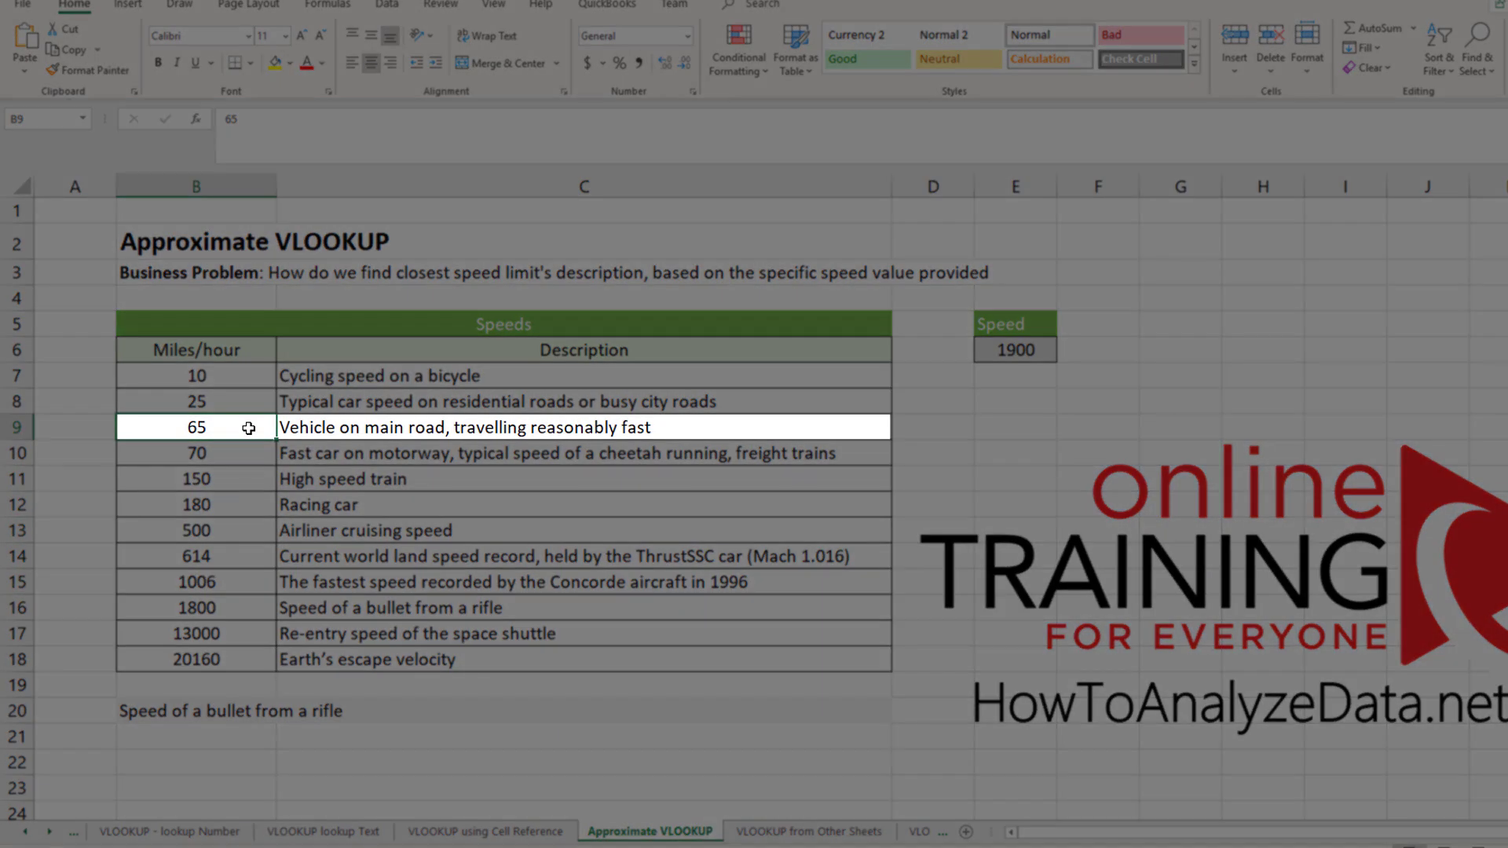
drag(248, 428, 412, 432)
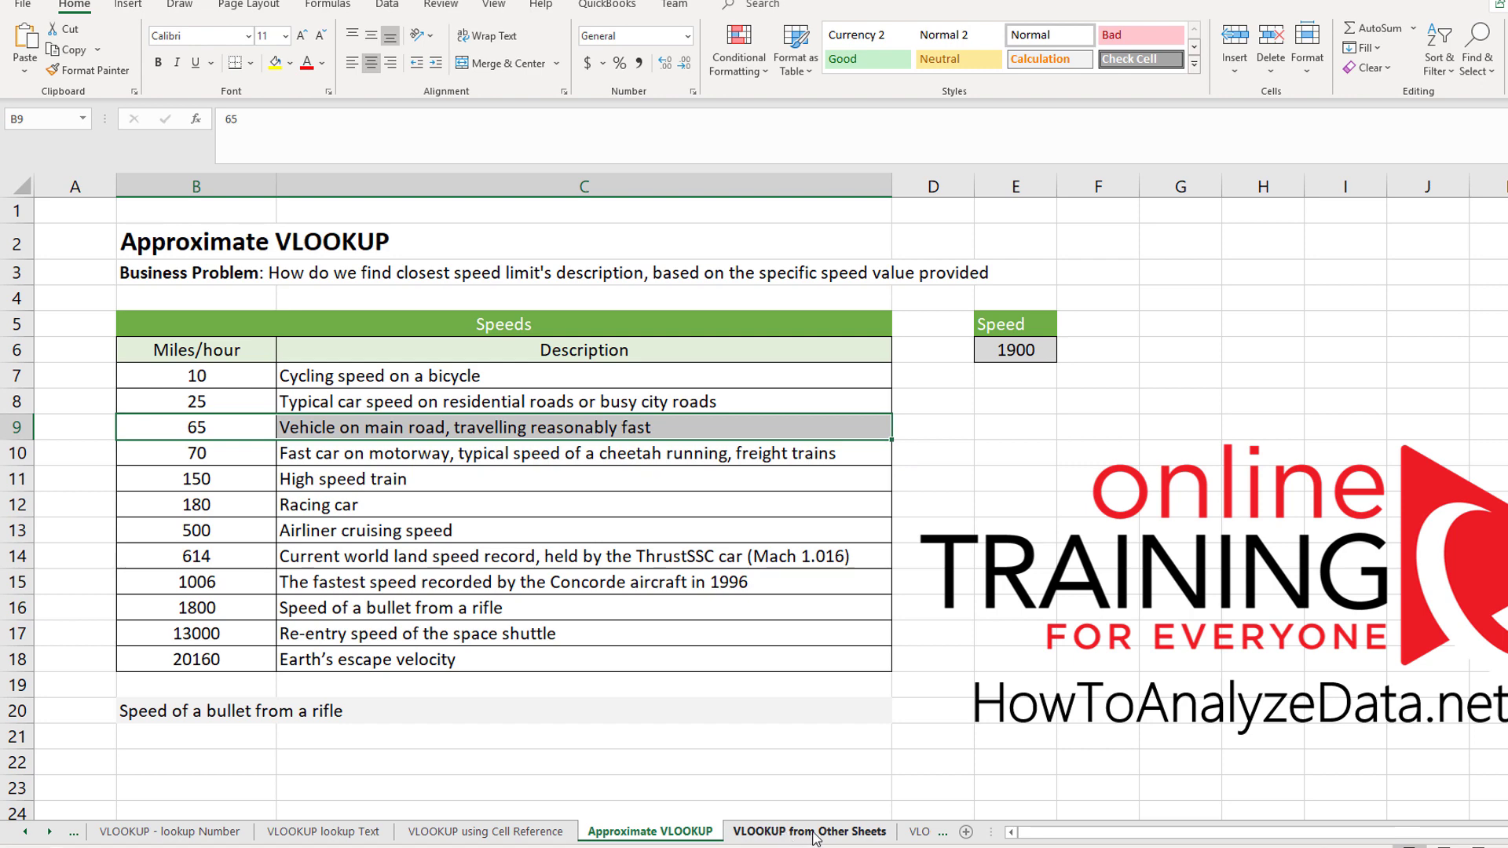
click(815, 839)
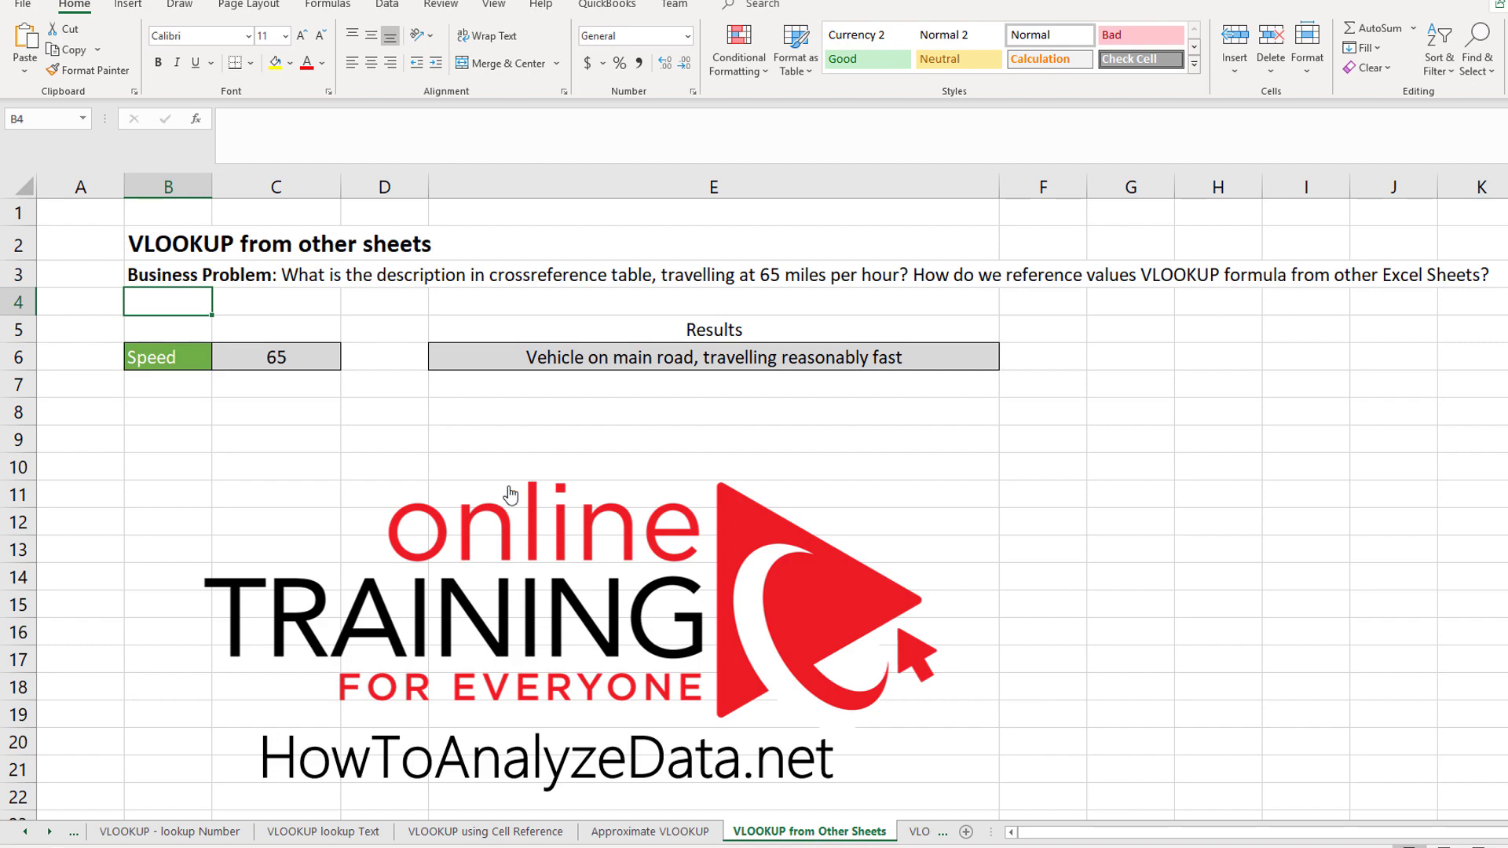
Set E6's VLOOKUP table_array to 'Approximate VLOOKUP'!B7:C18 so speed 65 returns its description.
click(1070, 351)
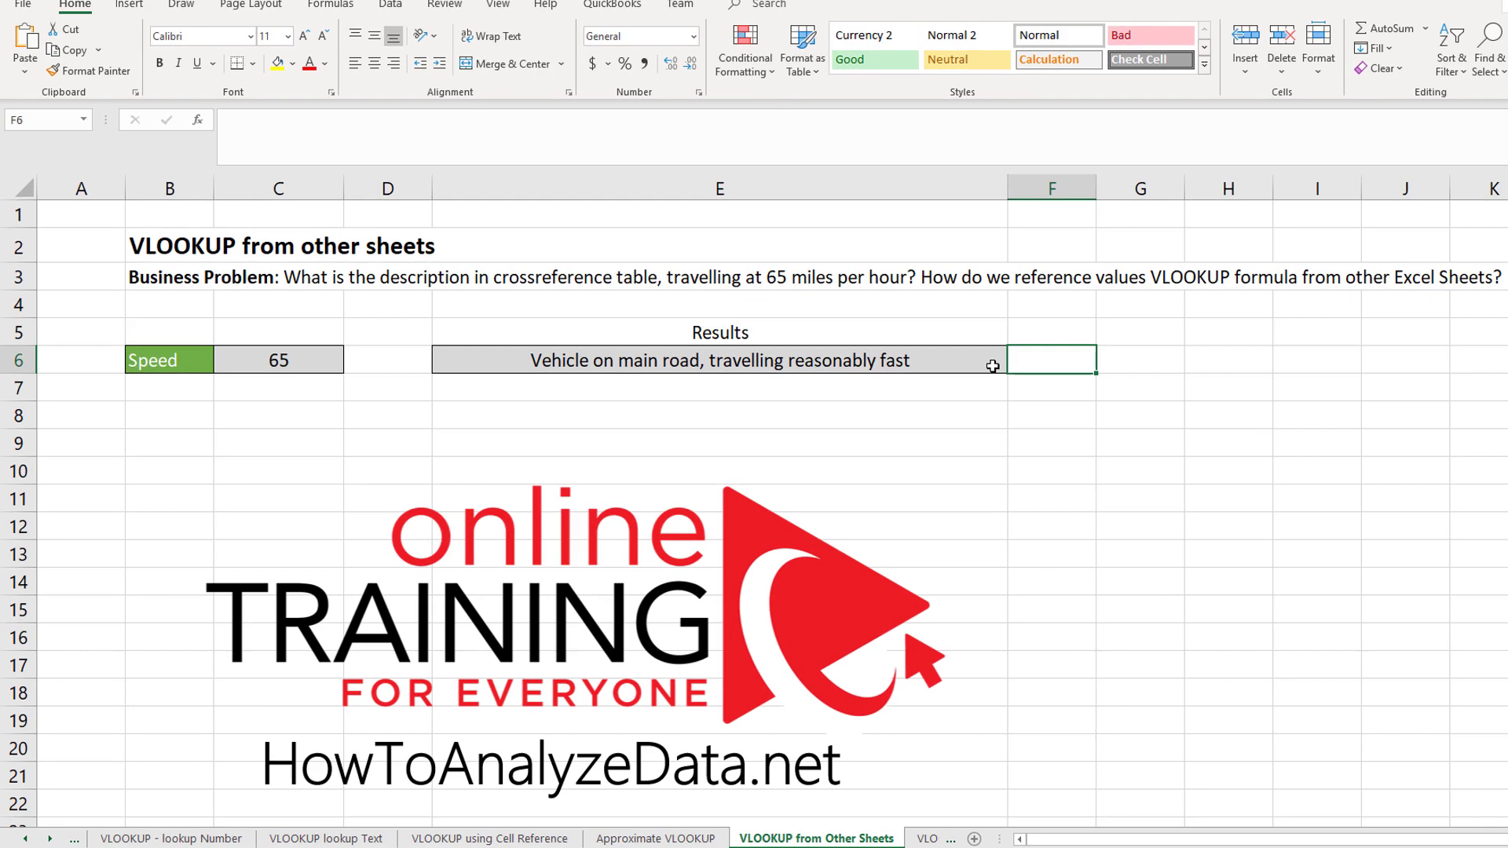
click(991, 359)
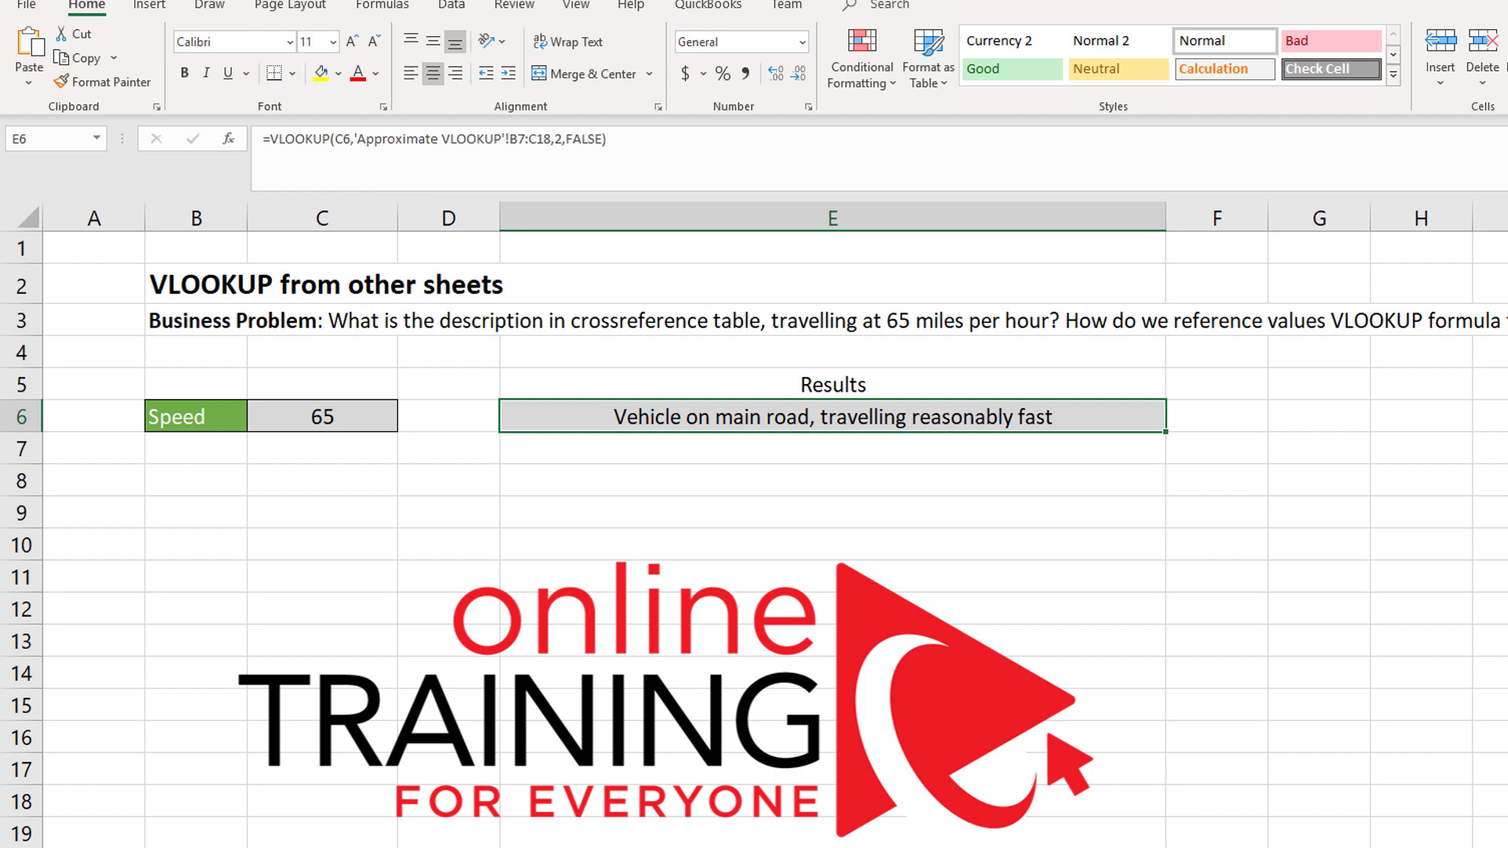
click(531, 141)
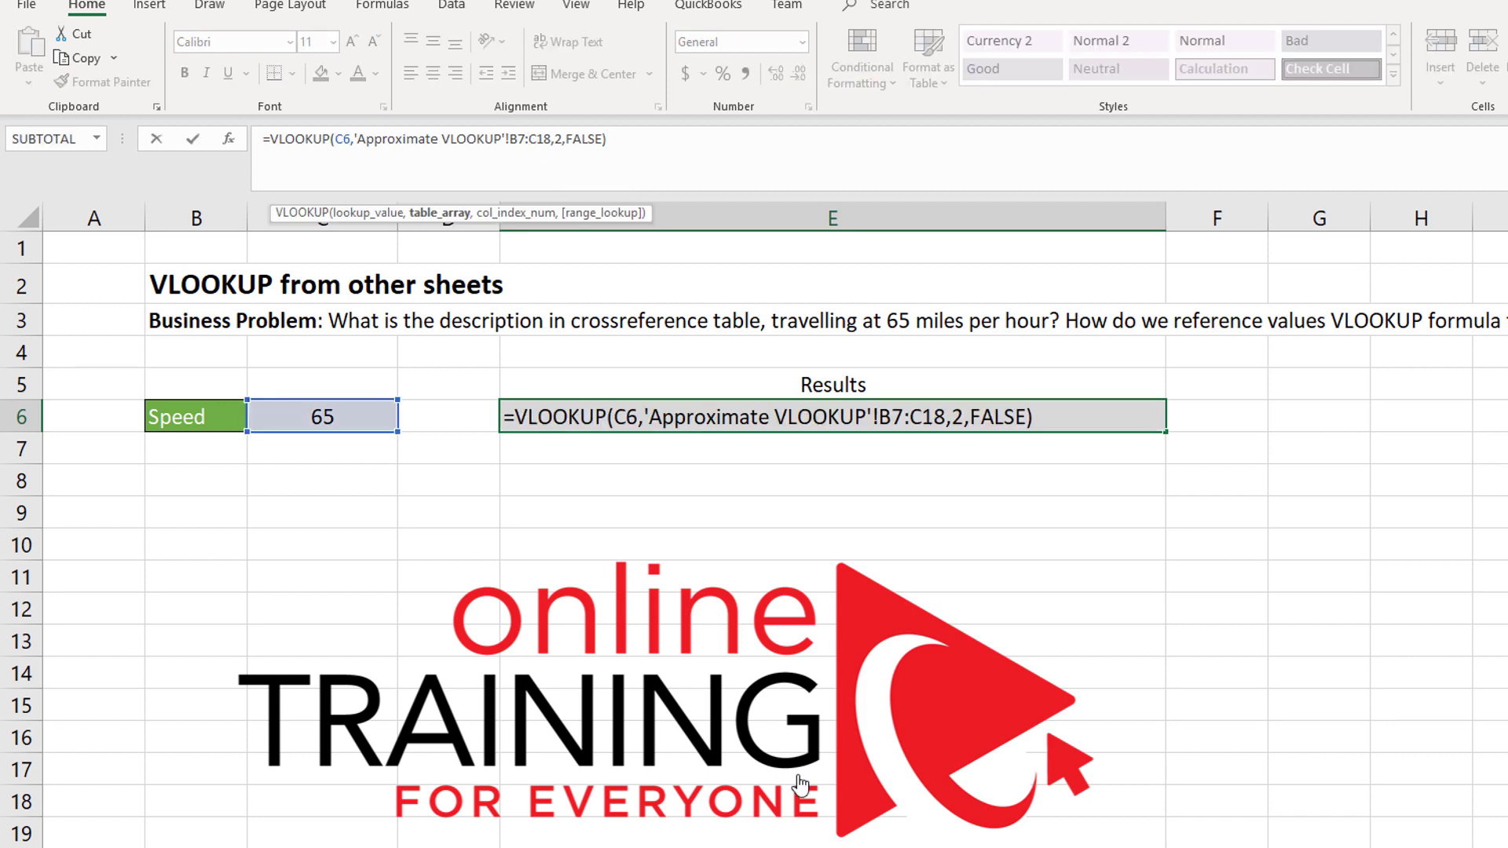
key(ctrl+Page_Down)
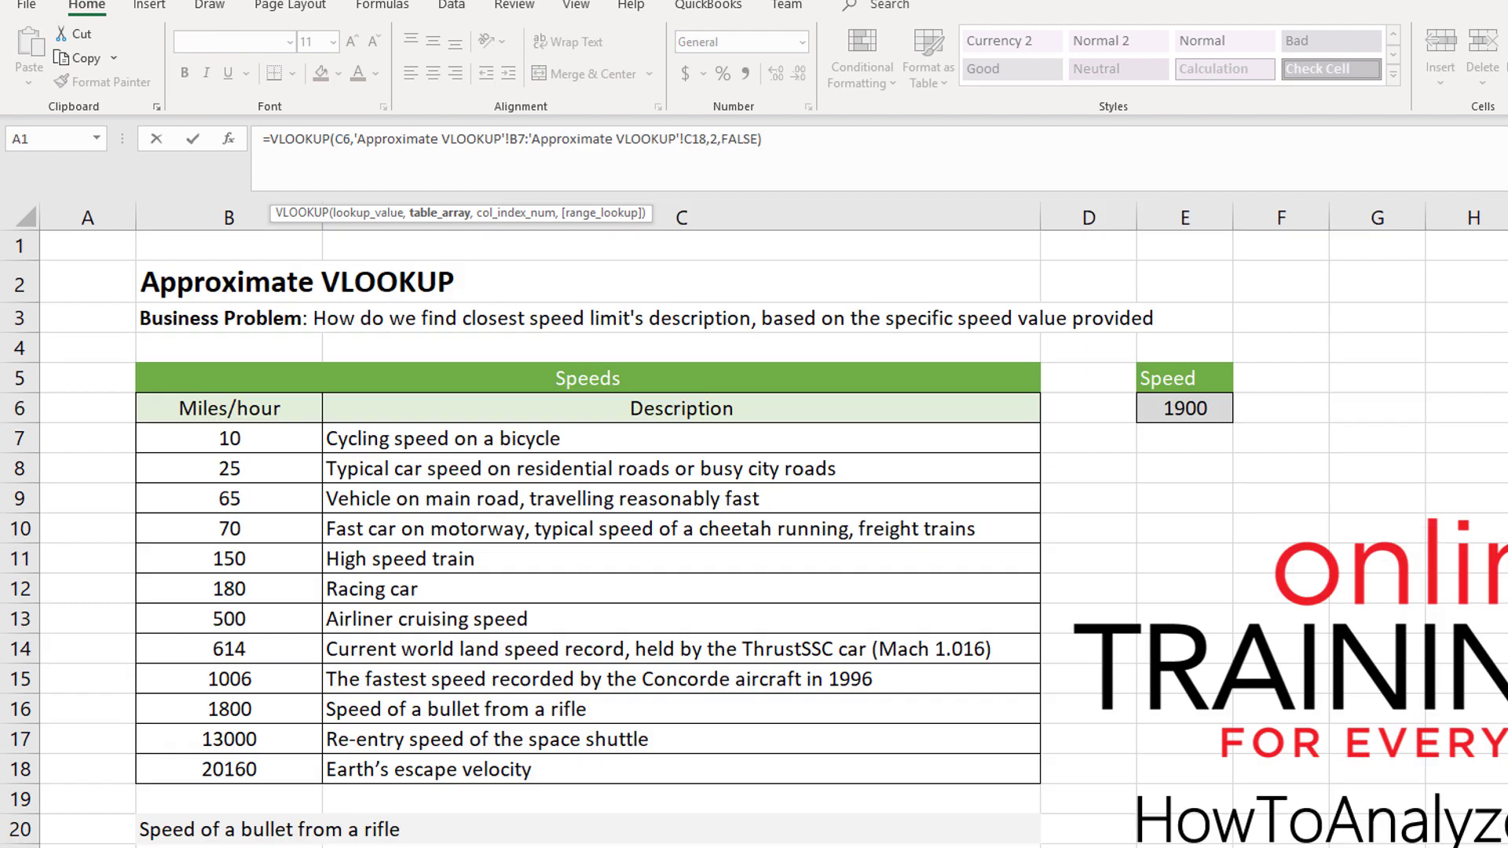
drag(265, 444, 679, 769)
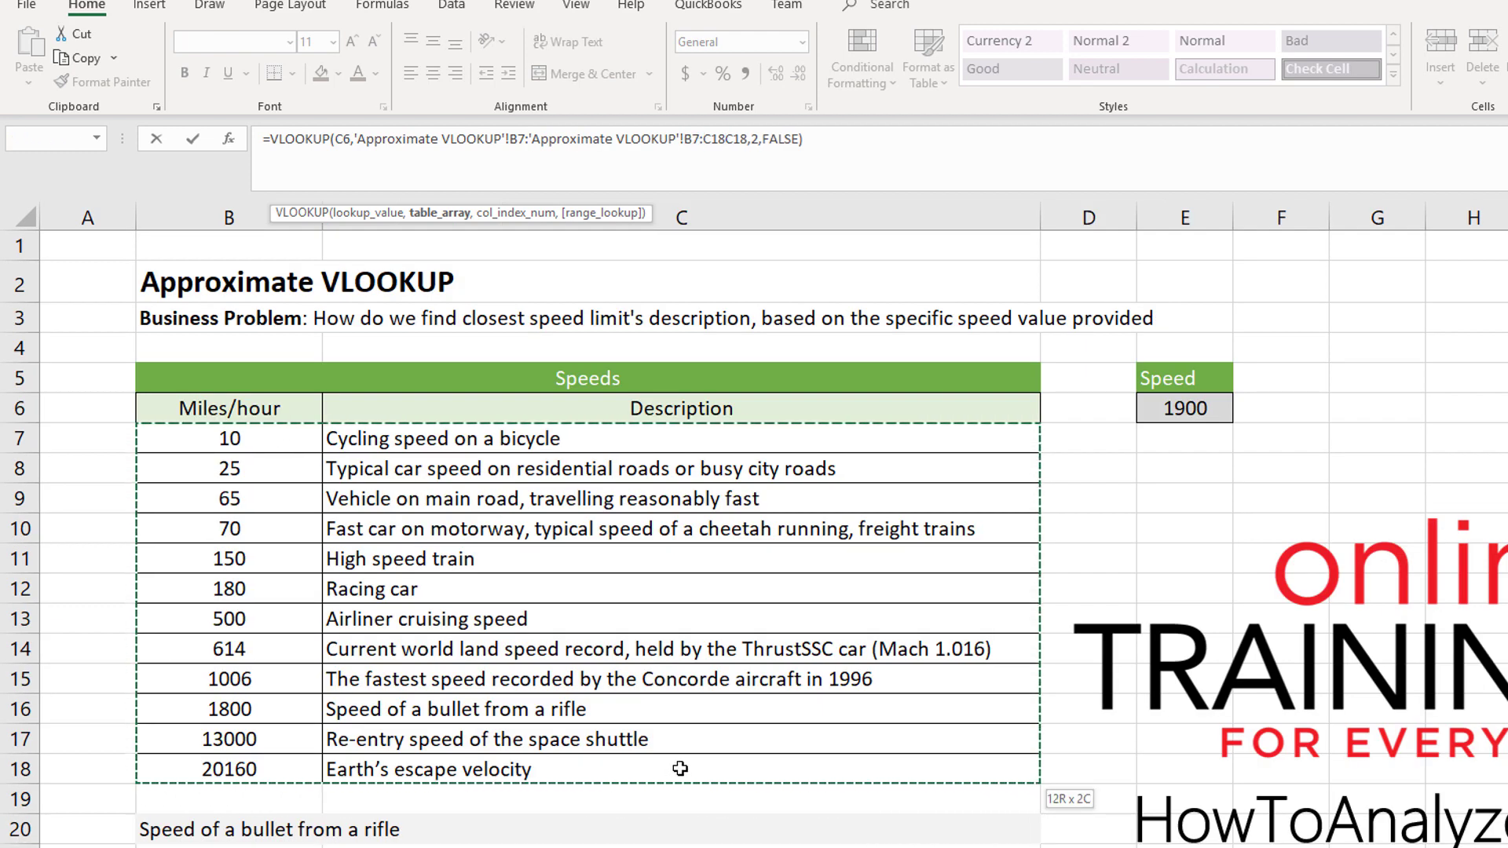
key(Return)
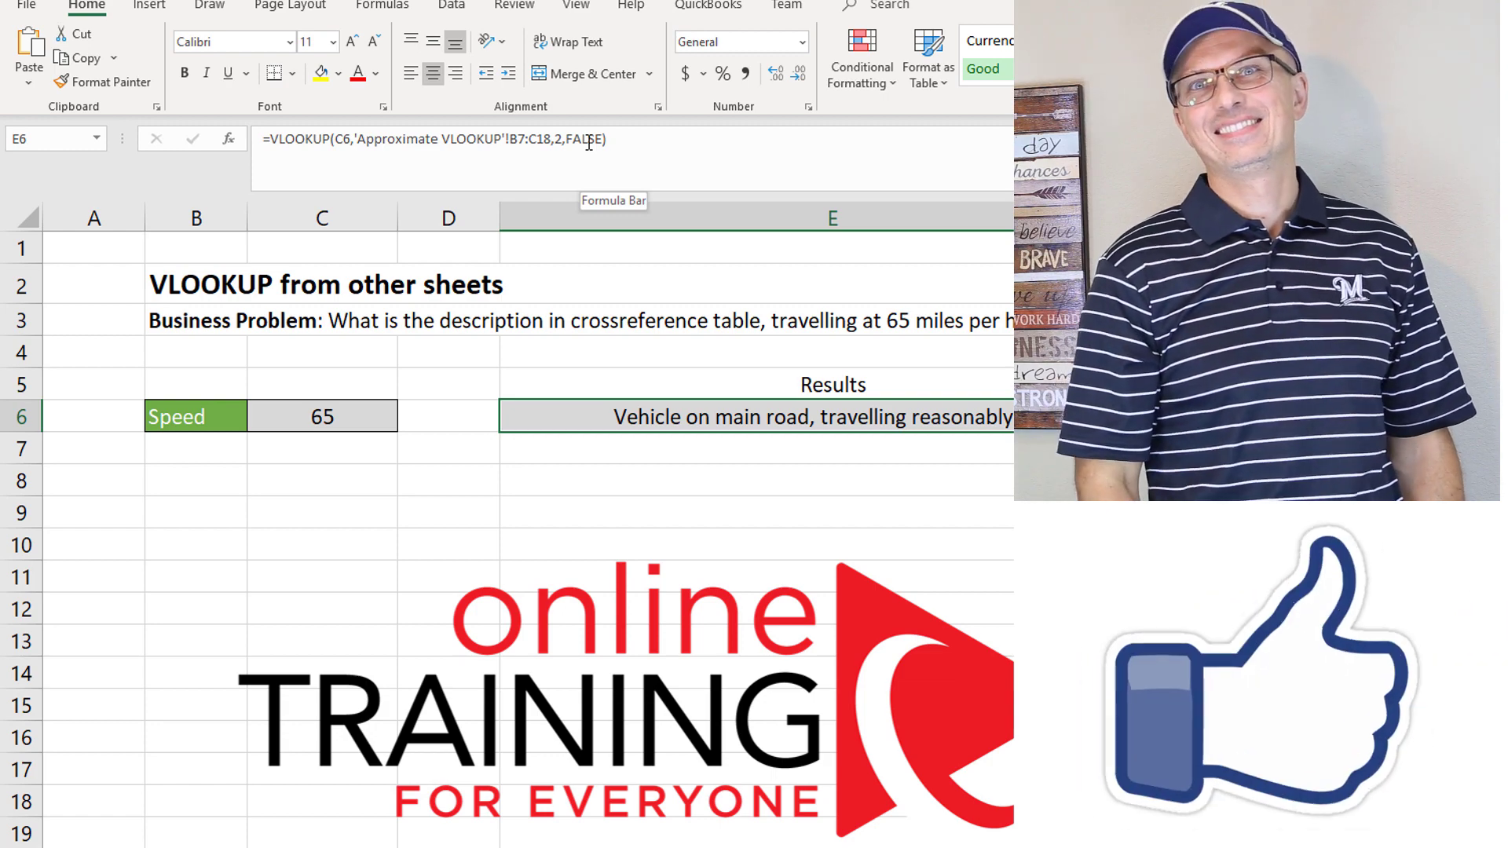
Re-confirm the Results VLOOKUP formula unchanged and locate speed 150 in the speeds table.
click(589, 142)
click(613, 142)
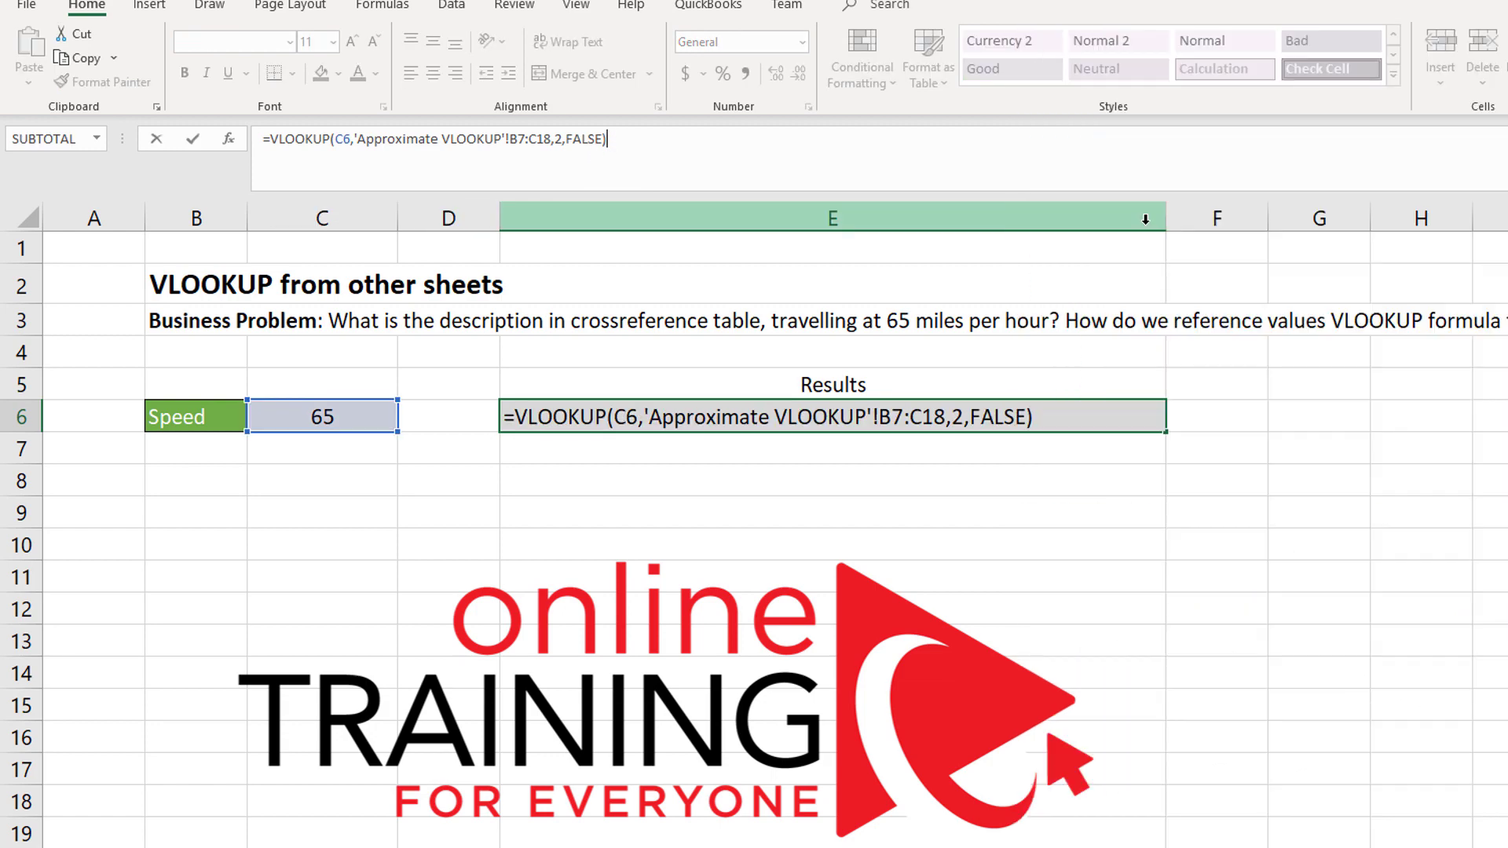
key(Return)
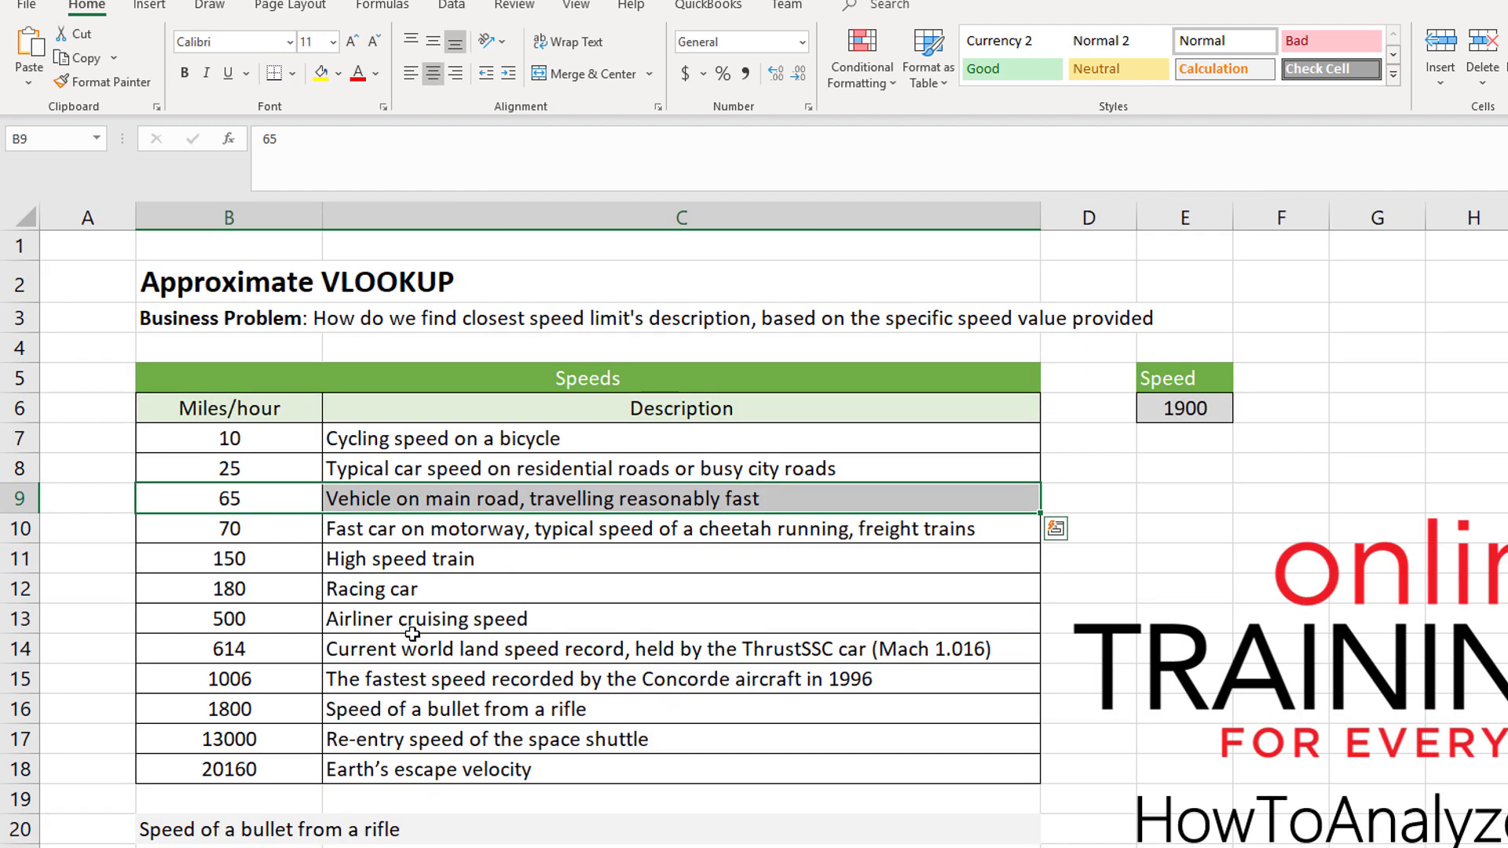
click(254, 503)
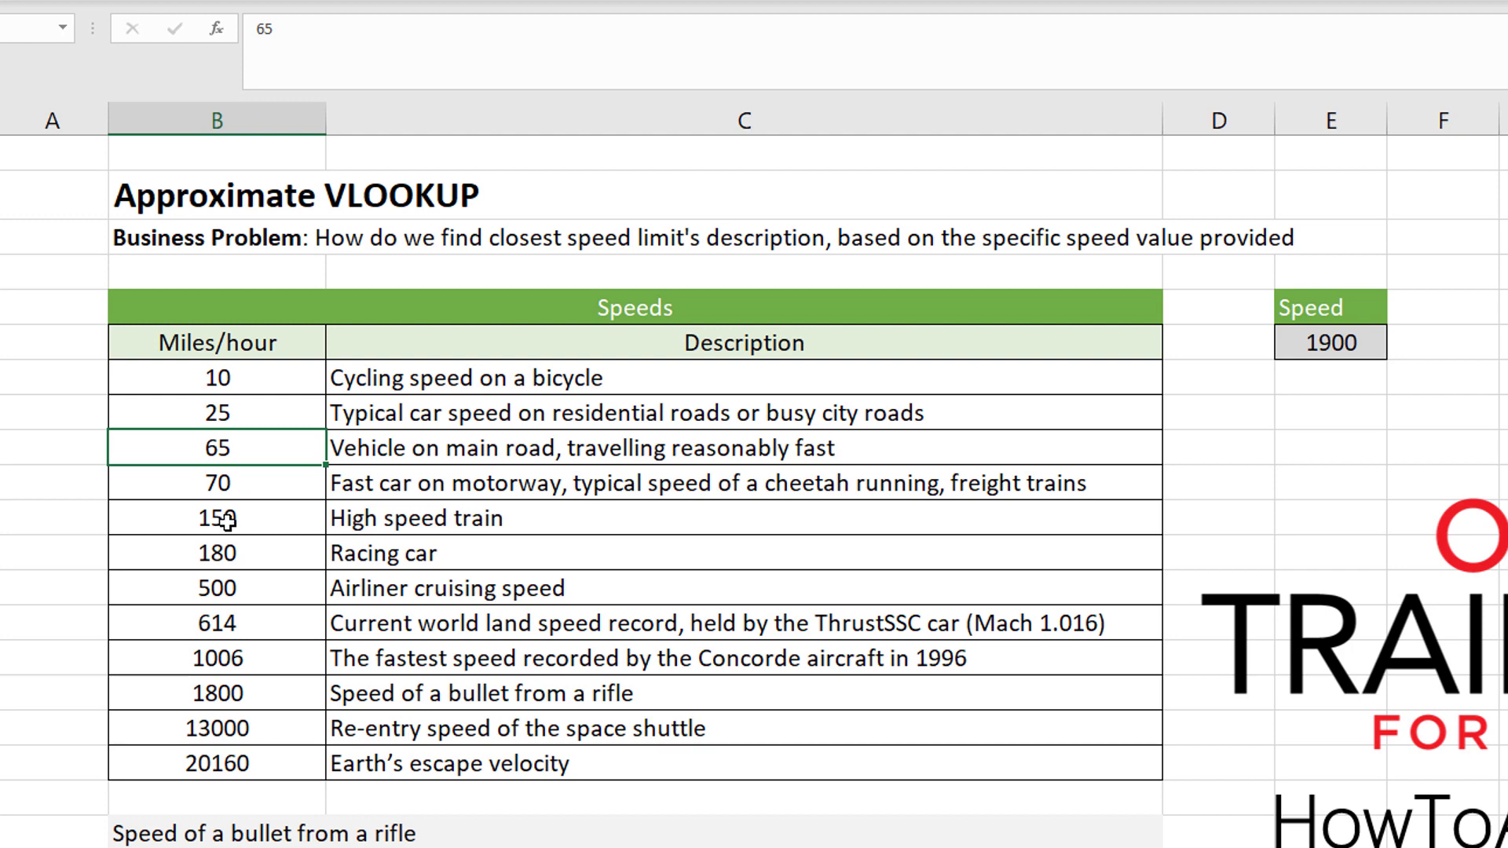
click(227, 521)
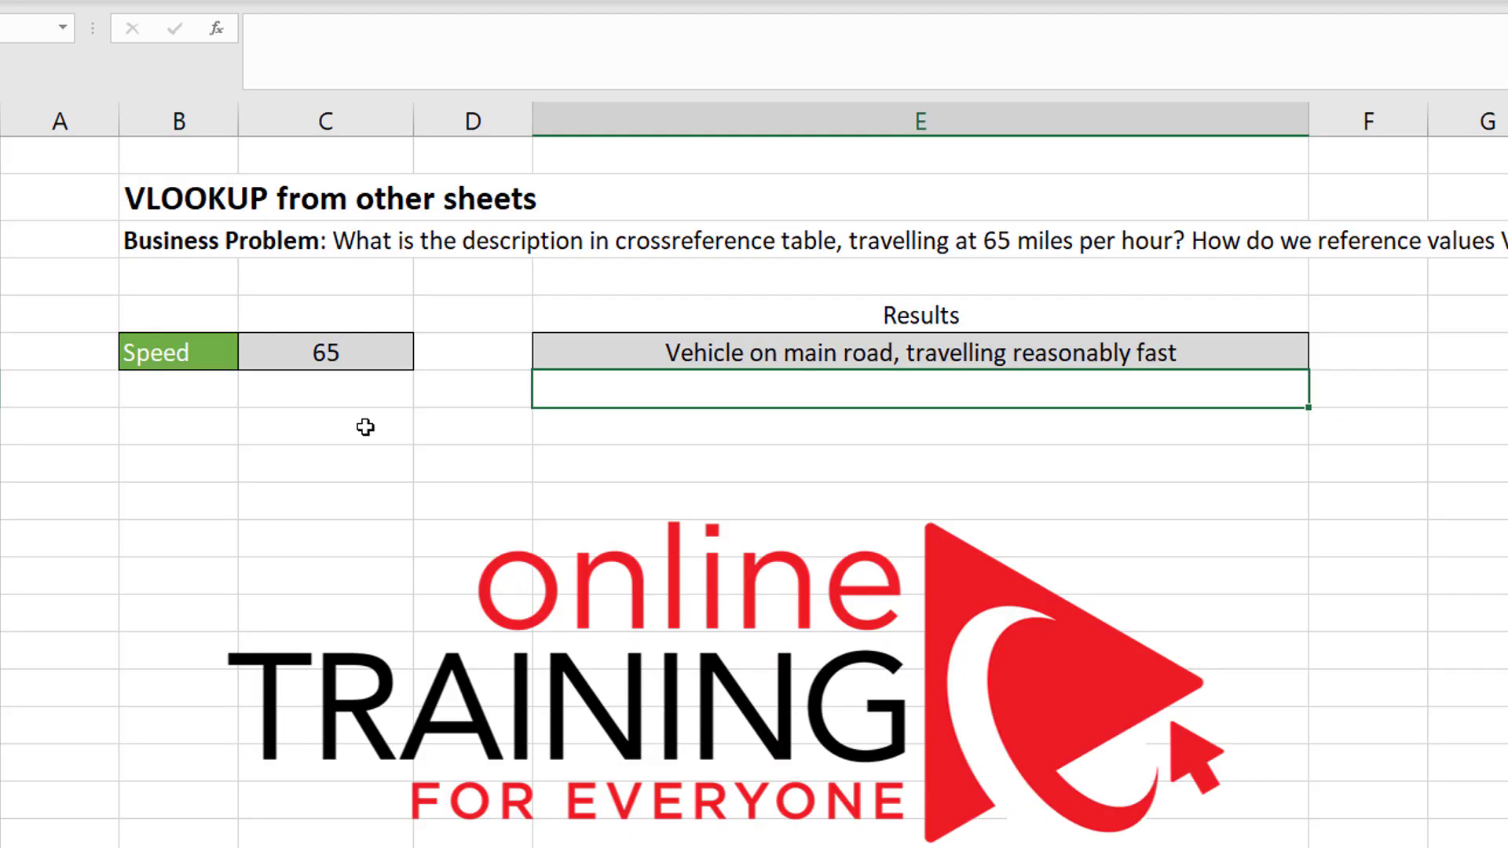
Enter 150 as the speed in C6 so the Results cell returns 'High speed train'.
mouse_move(345, 357)
mouse_down()
mouse_move(438, 361)
mouse_move(364, 337)
mouse_up()
text(150)
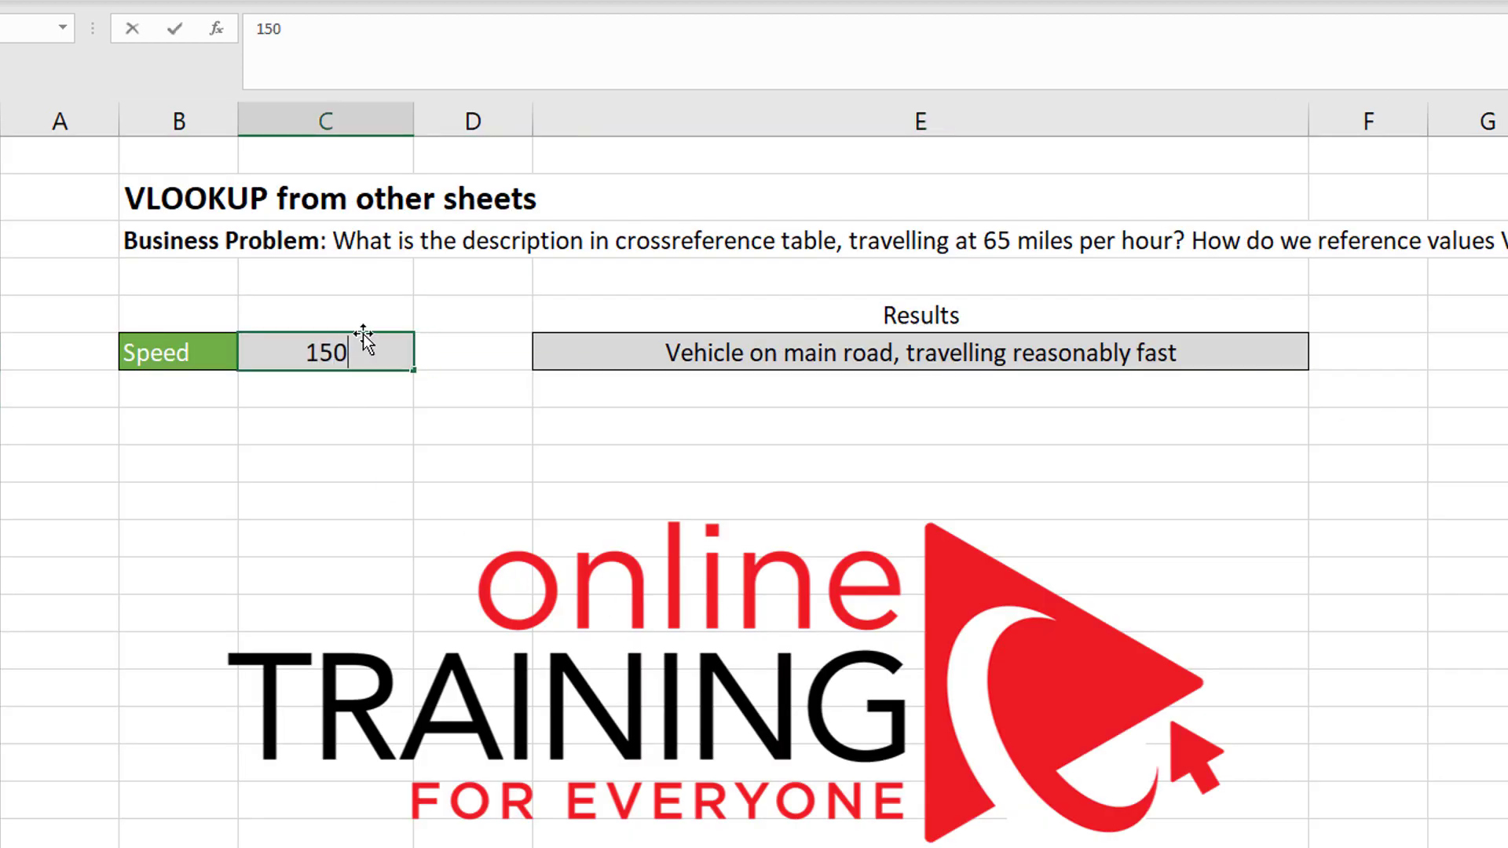
key(ctrl+Return)
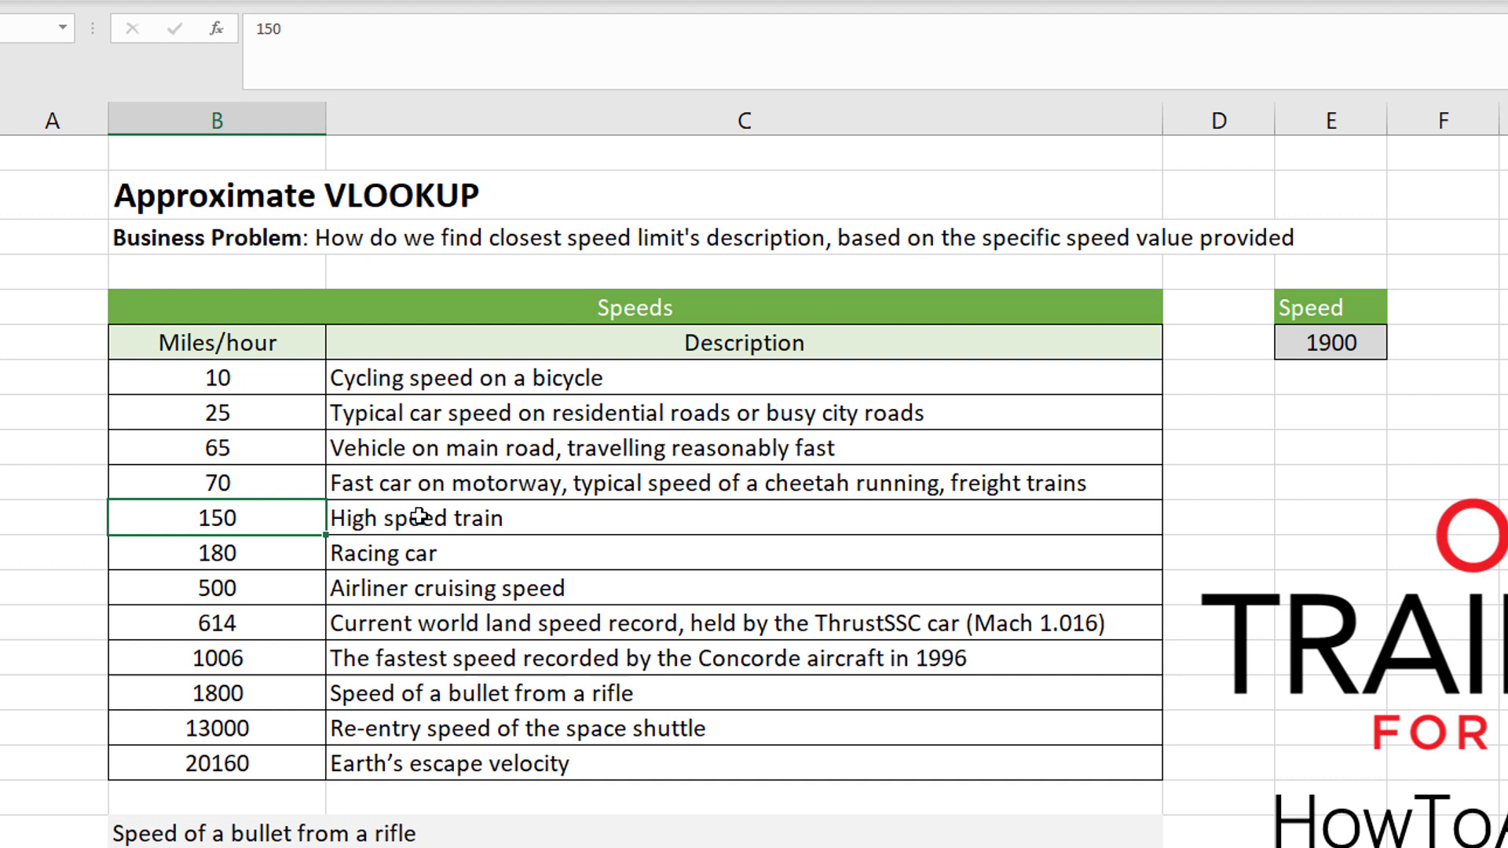
drag(421, 521, 250, 521)
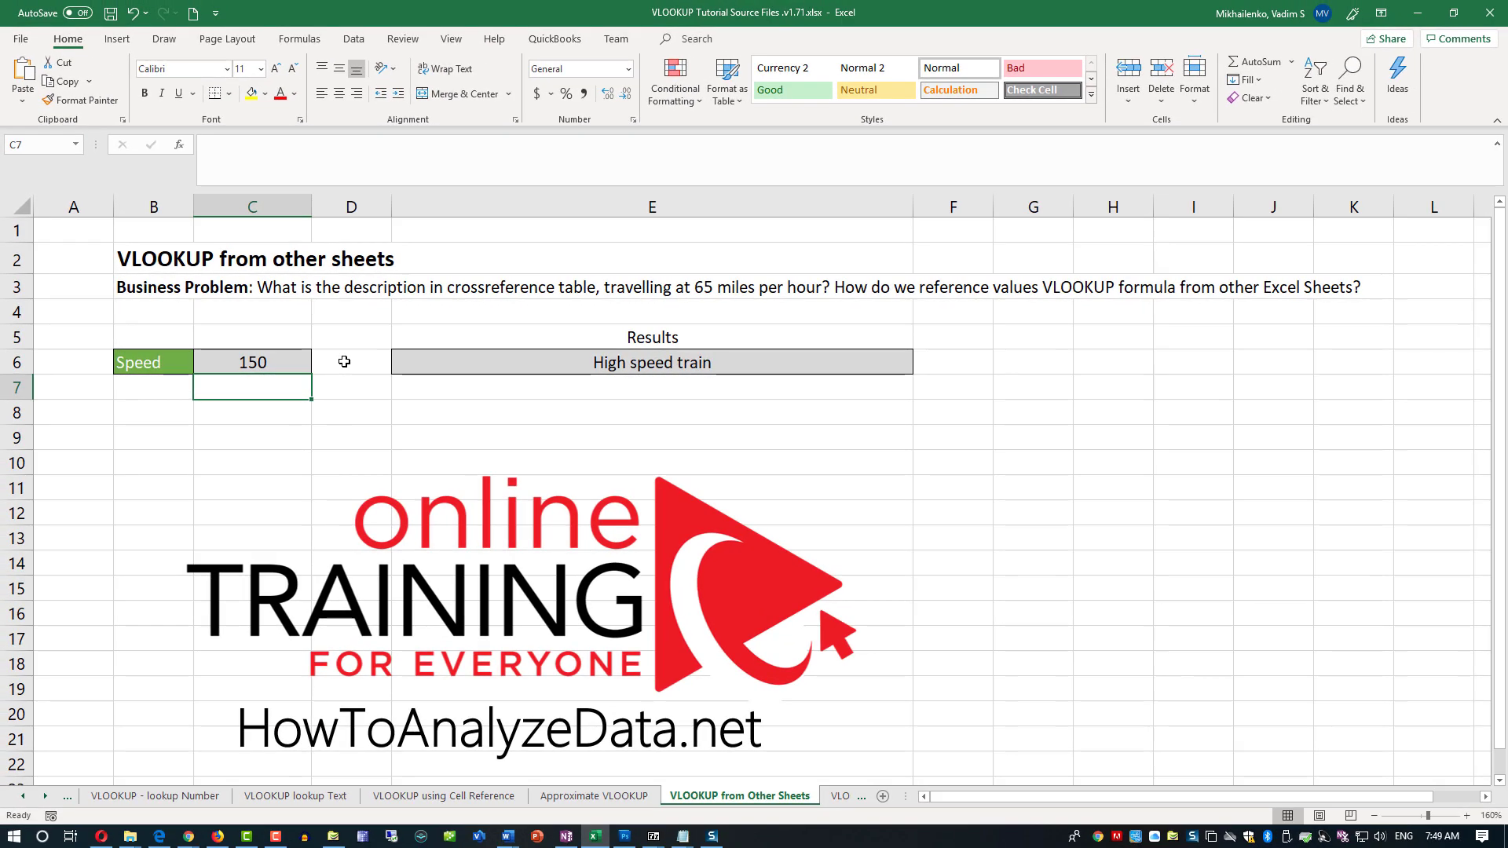
click(344, 361)
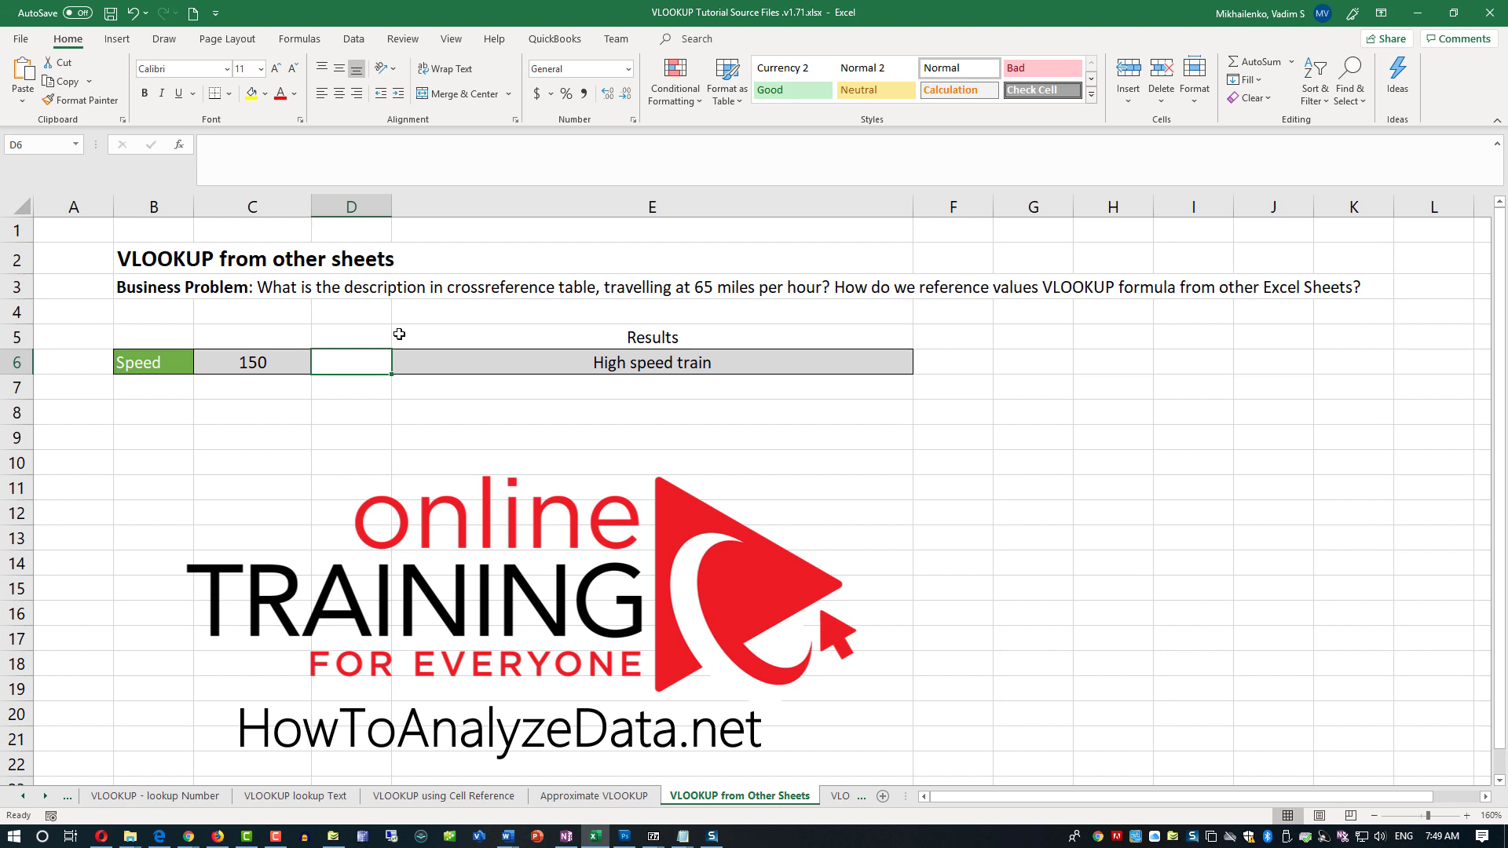
key(Right)
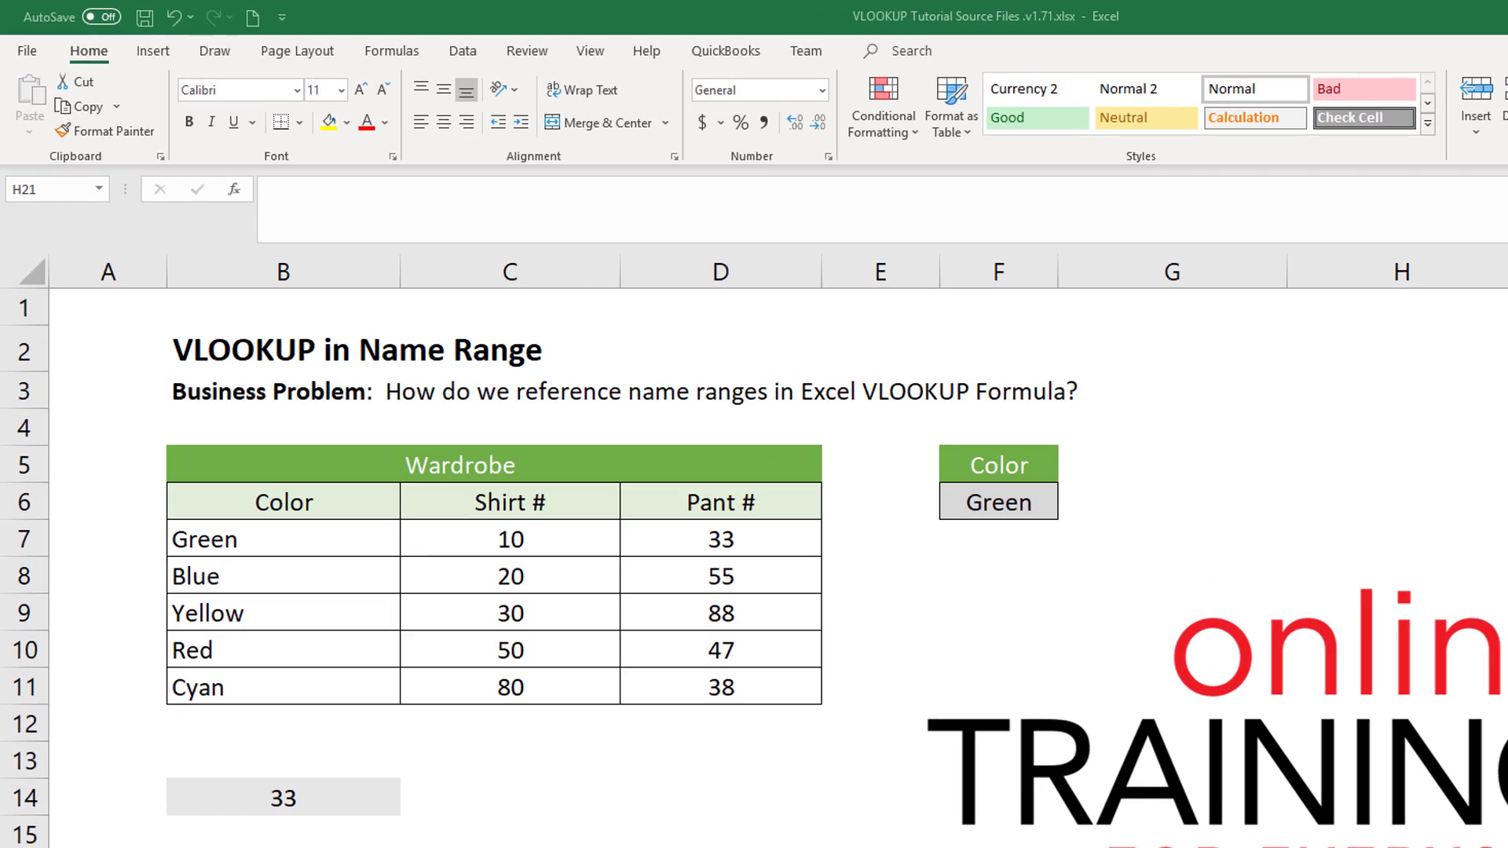
Browse the Wardrobe table values and select its data range B7:D11.
click(299, 547)
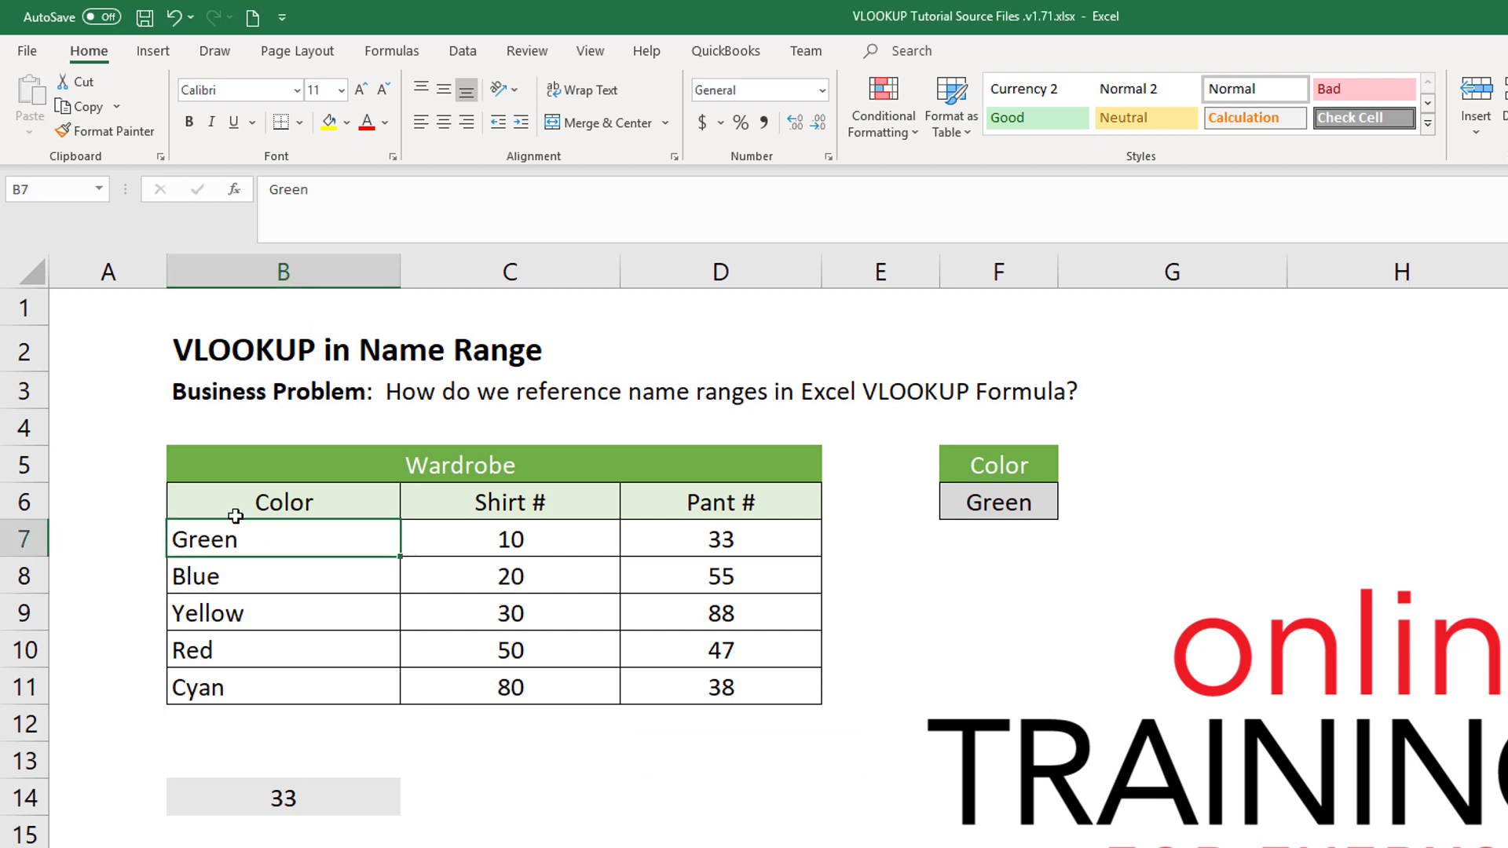
key(Right)
key(Down)
key(Down)
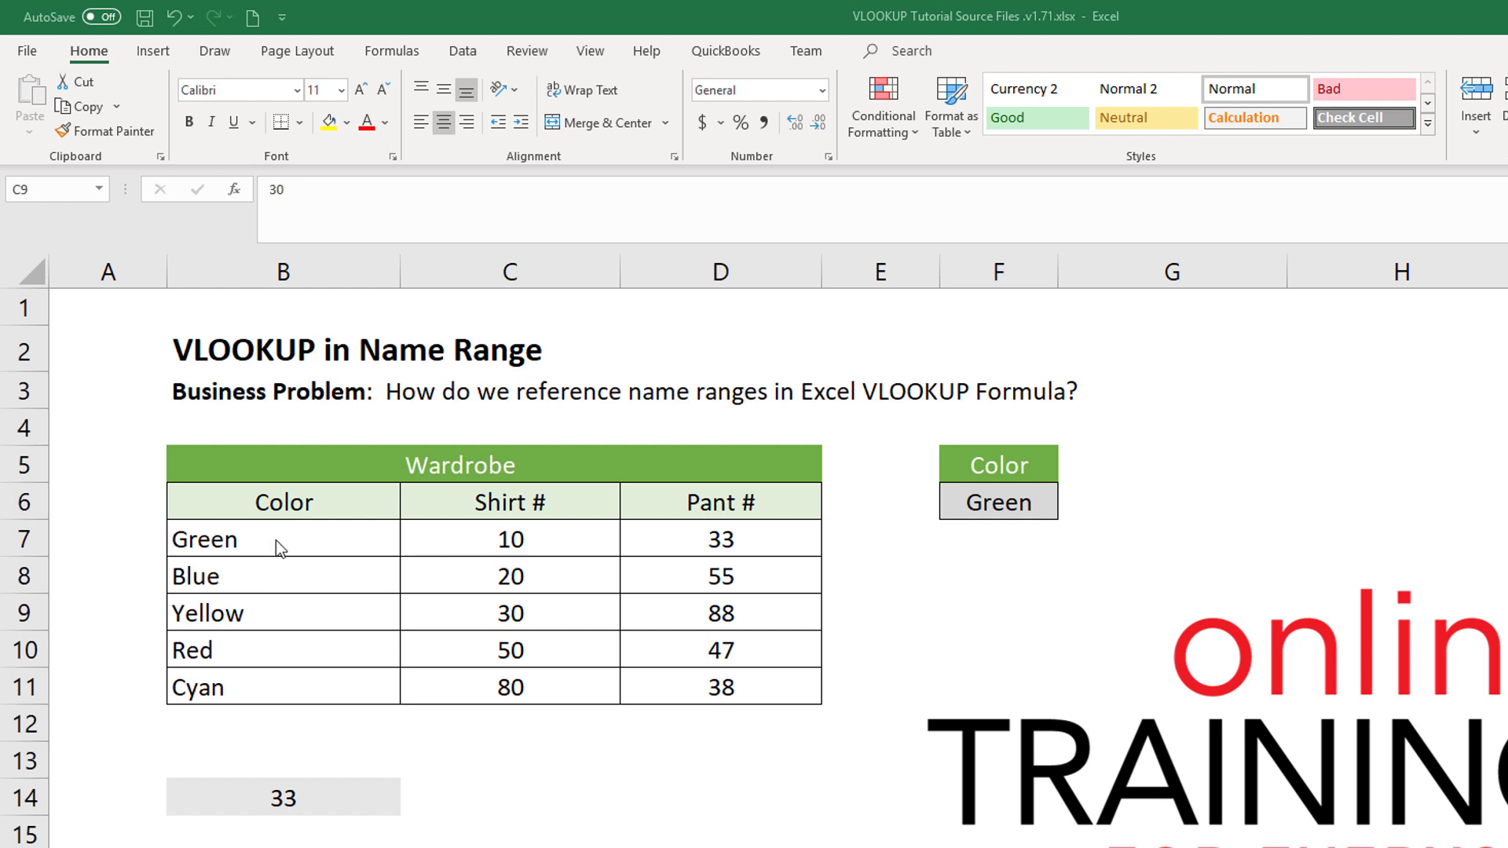
drag(268, 540, 271, 581)
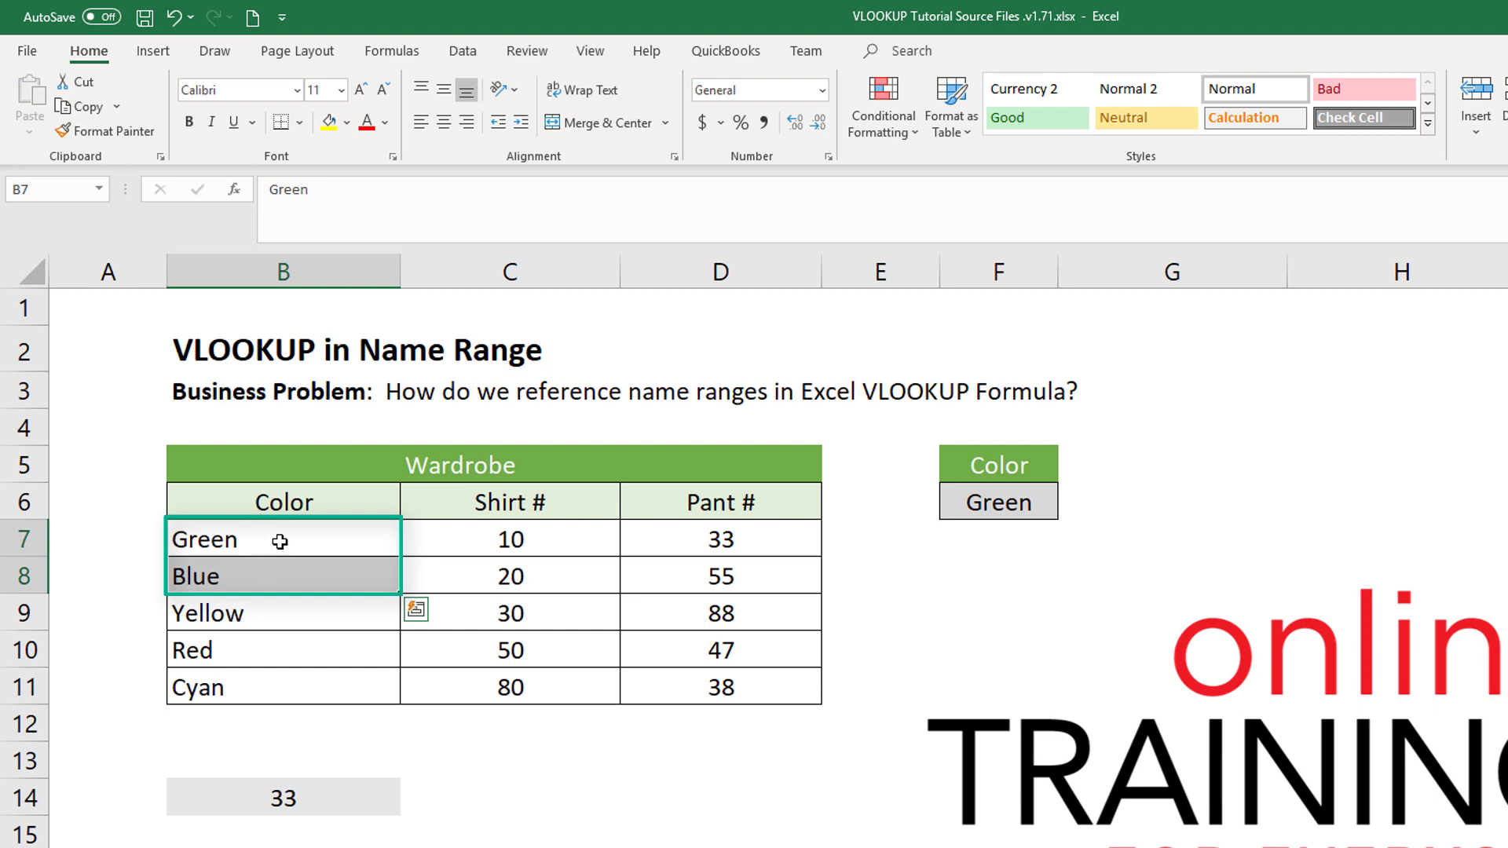
drag(289, 538, 488, 573)
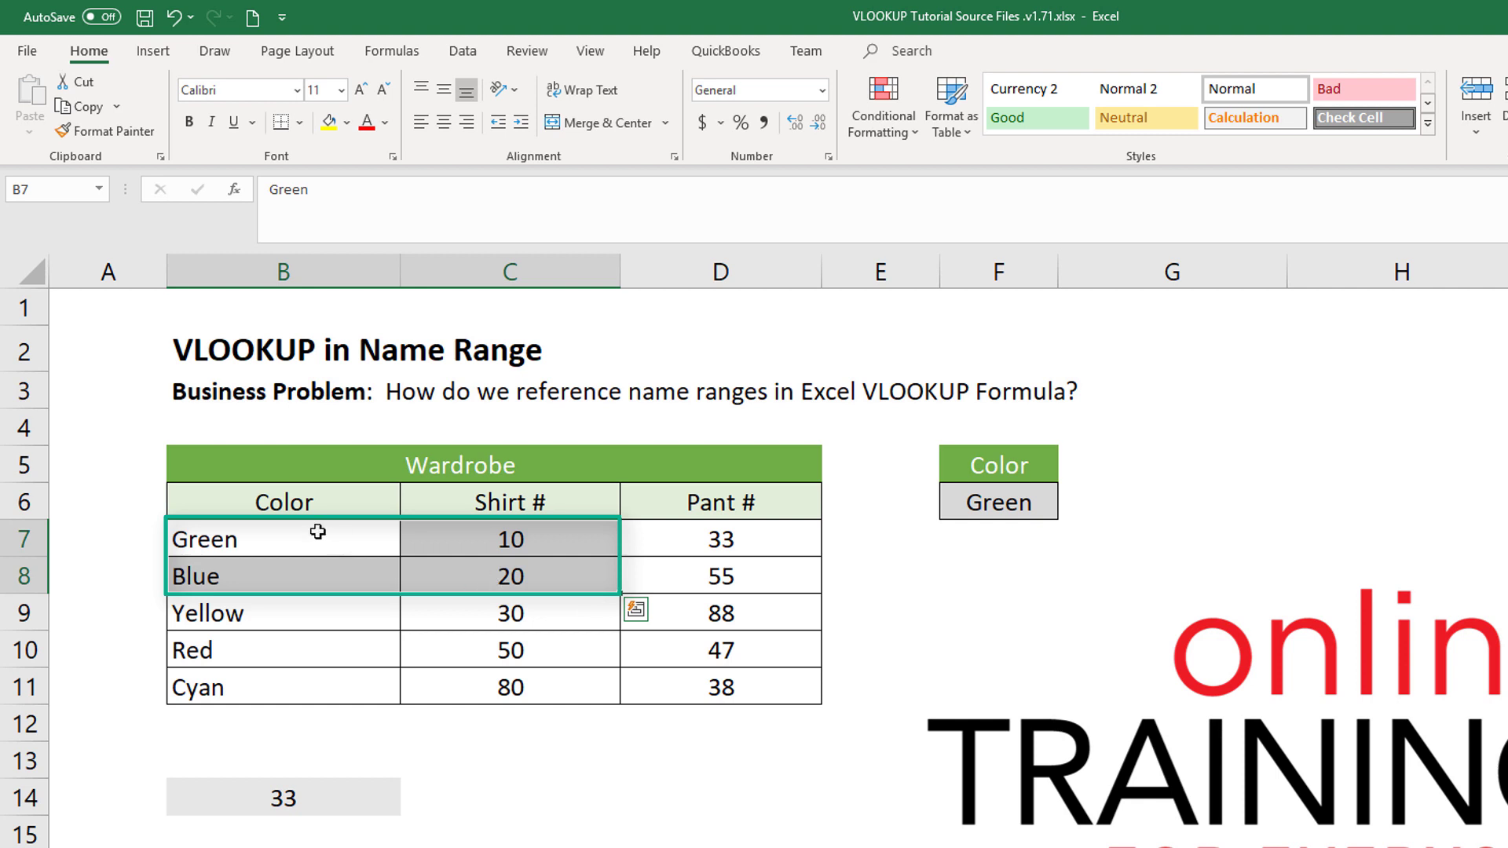
drag(306, 532, 694, 682)
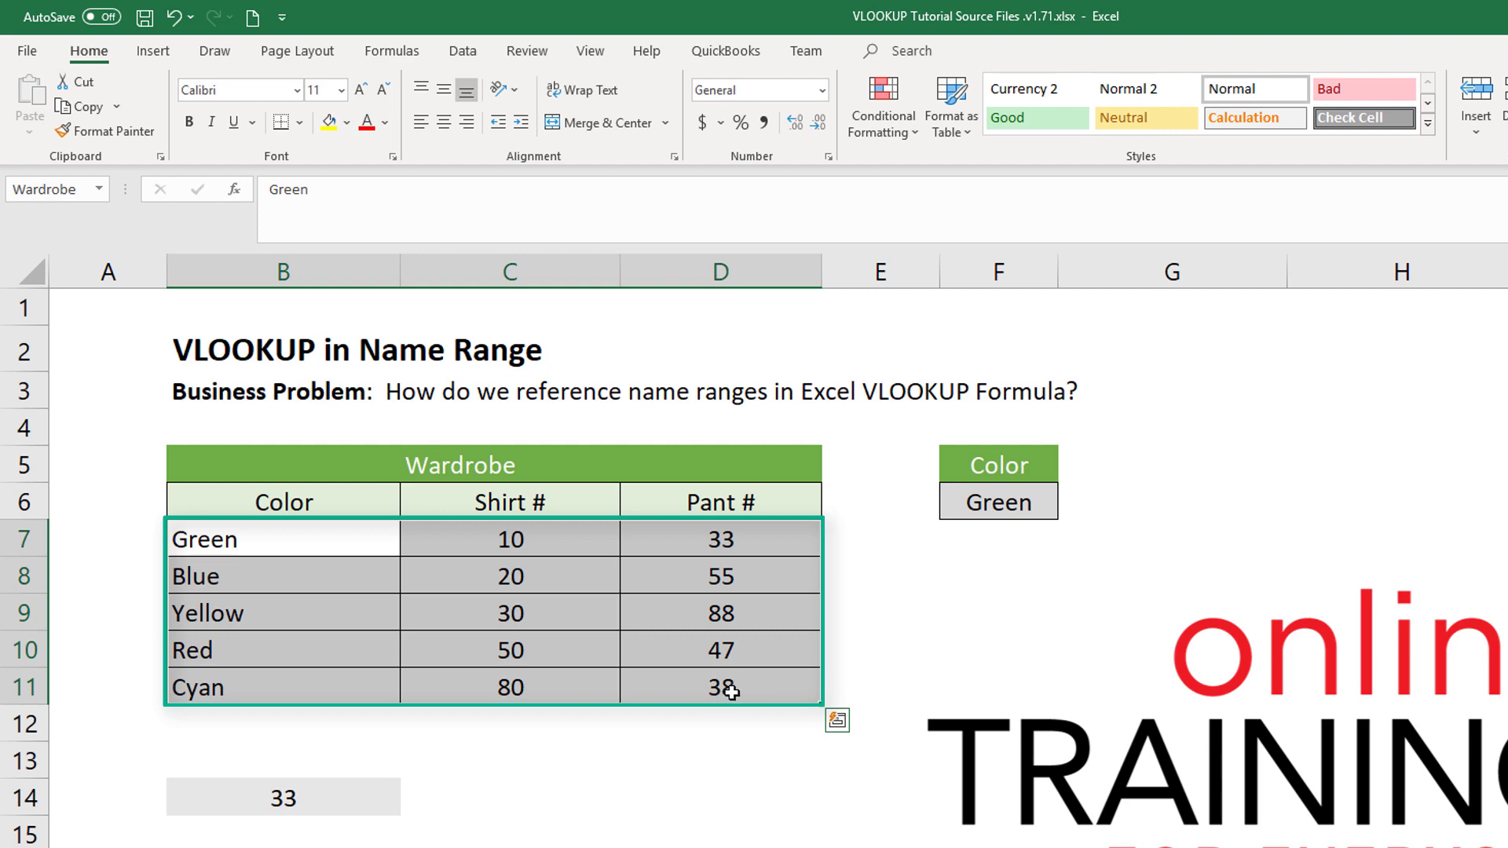
Reselect B7:D11 so the Name Box shows the existing name Wardrobe.
click(721, 760)
key(alt+m)
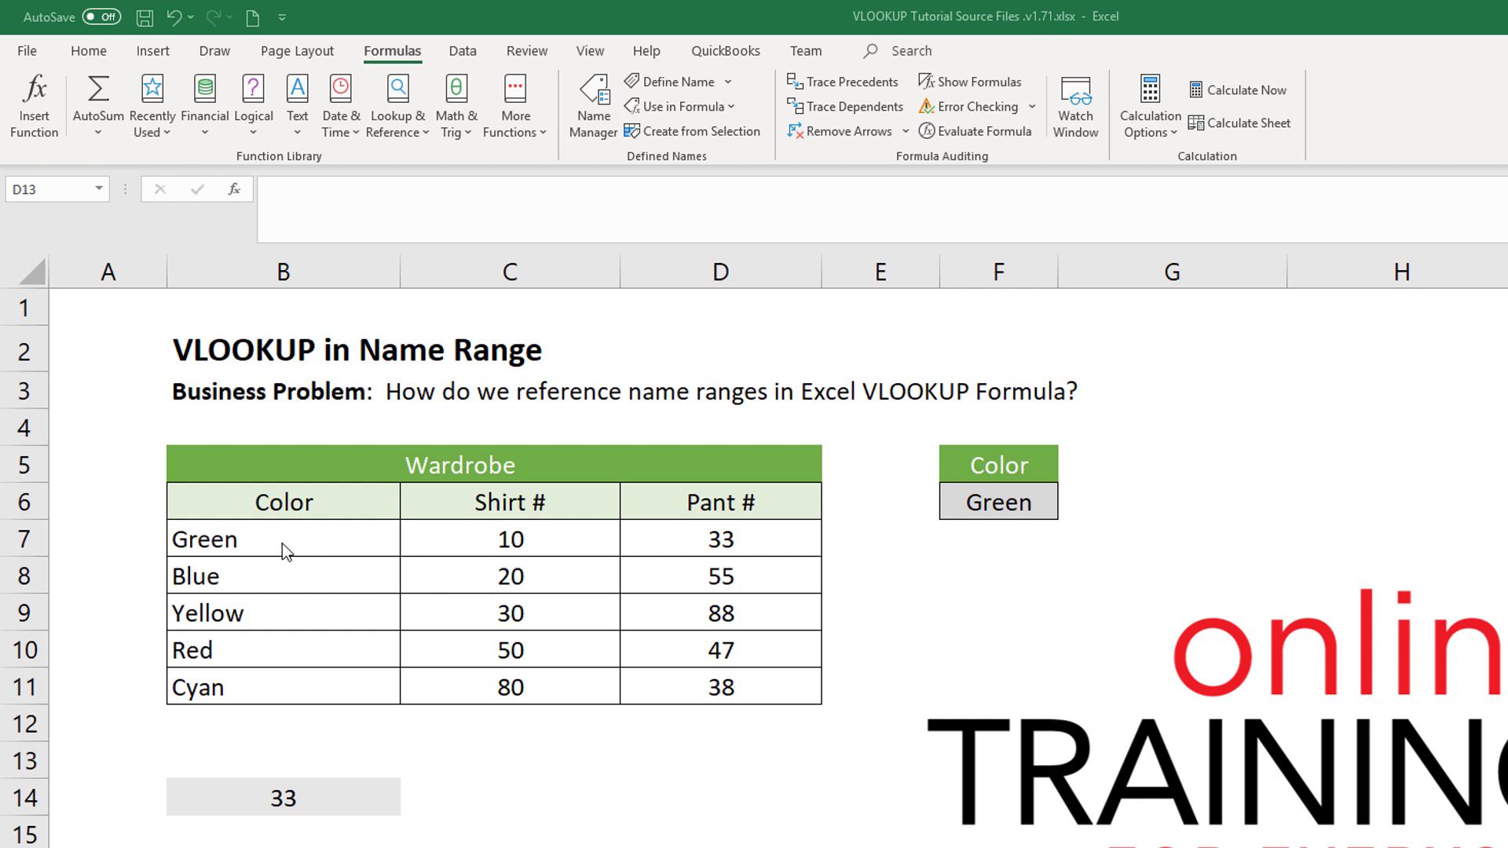
key(Escape)
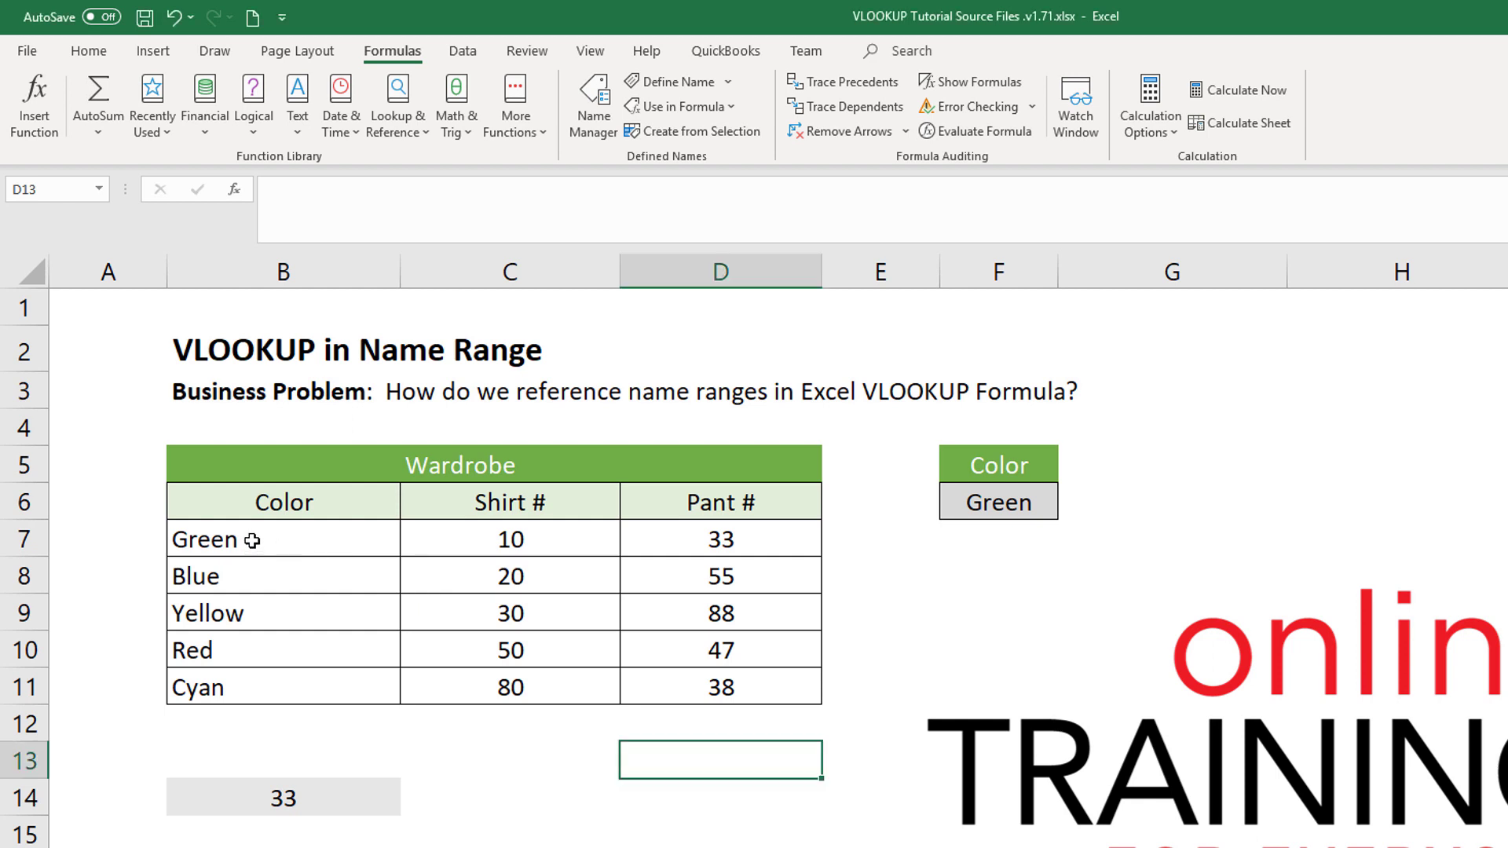
drag(252, 540, 743, 701)
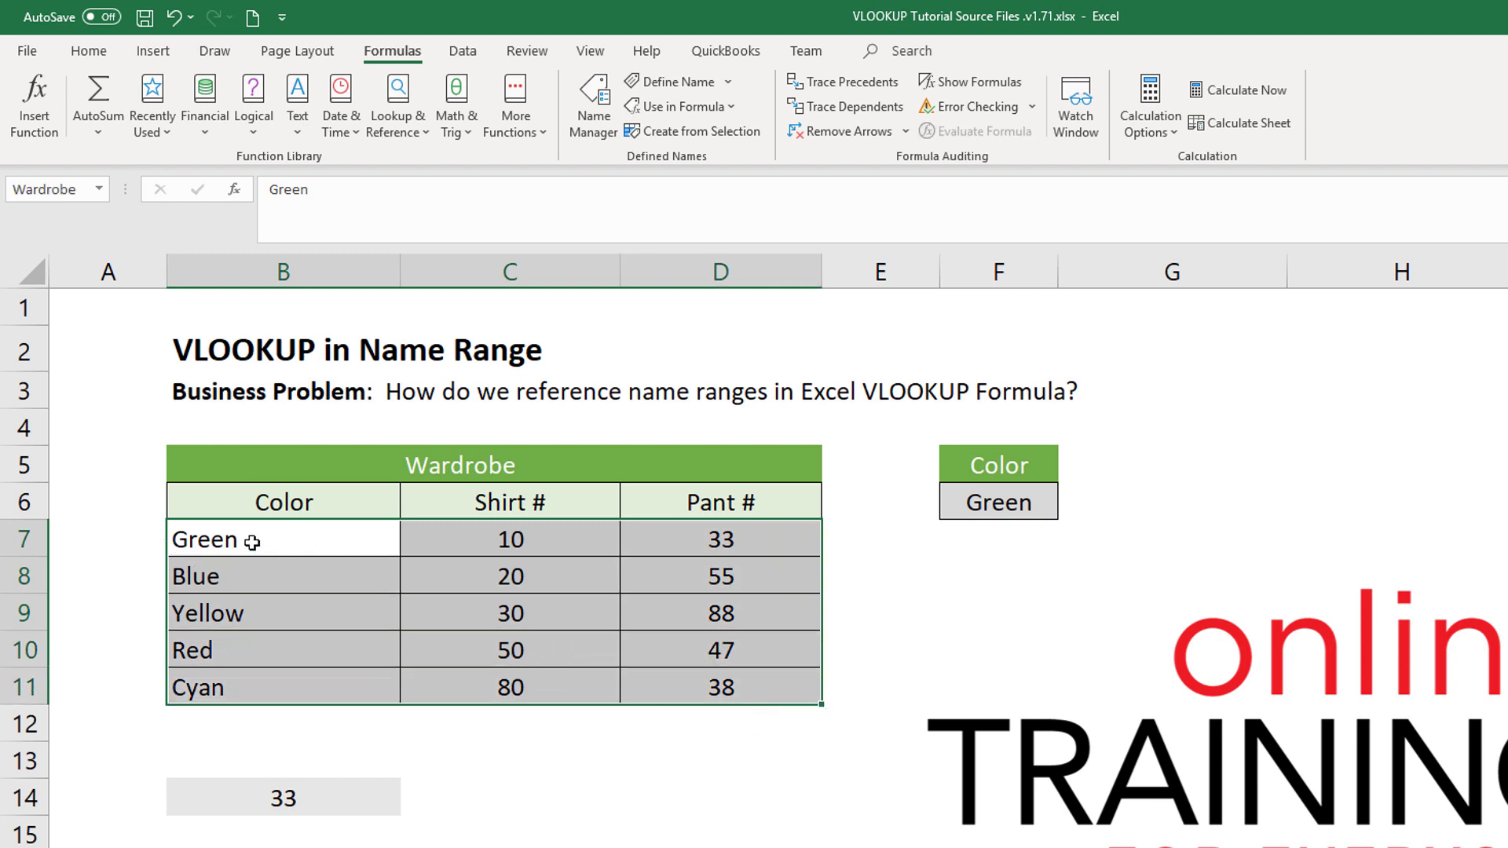
Define the name Wardrobe1 for the selected Wardrobe data B7:D11.
mouse_move(789, 700)
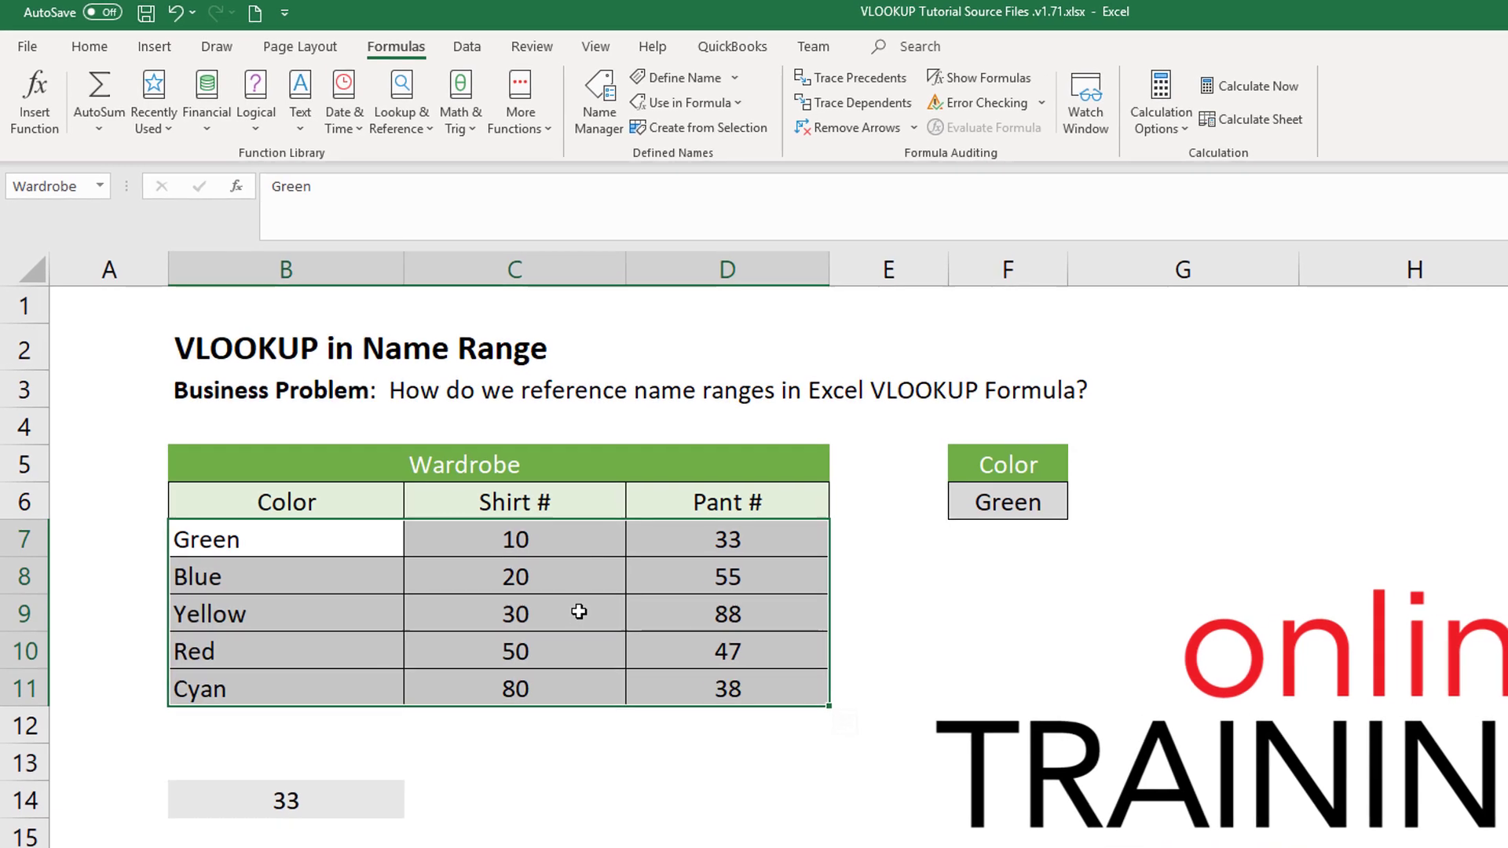
right_click(583, 613)
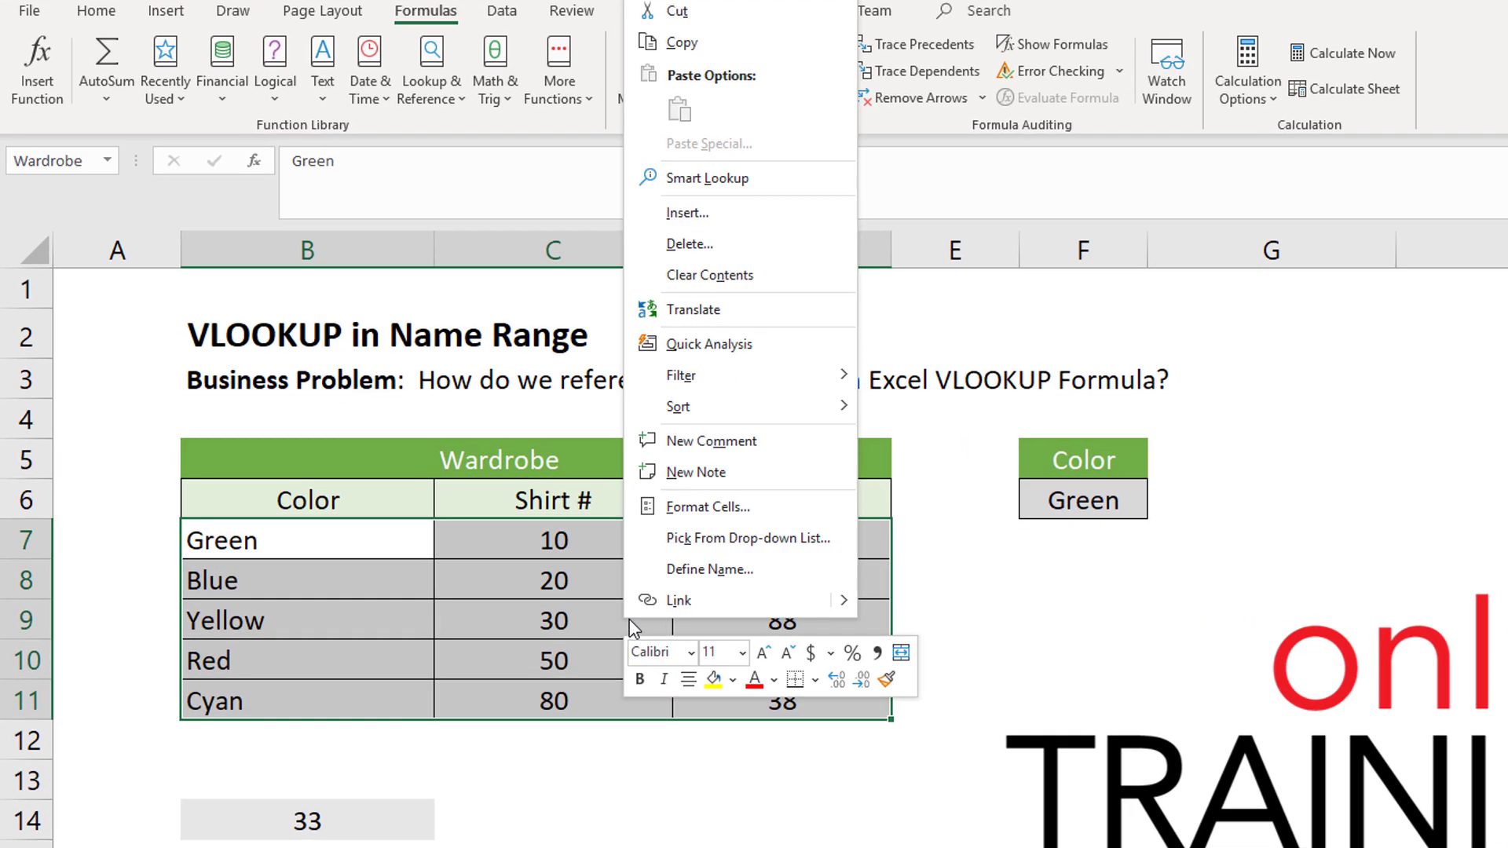
click(738, 569)
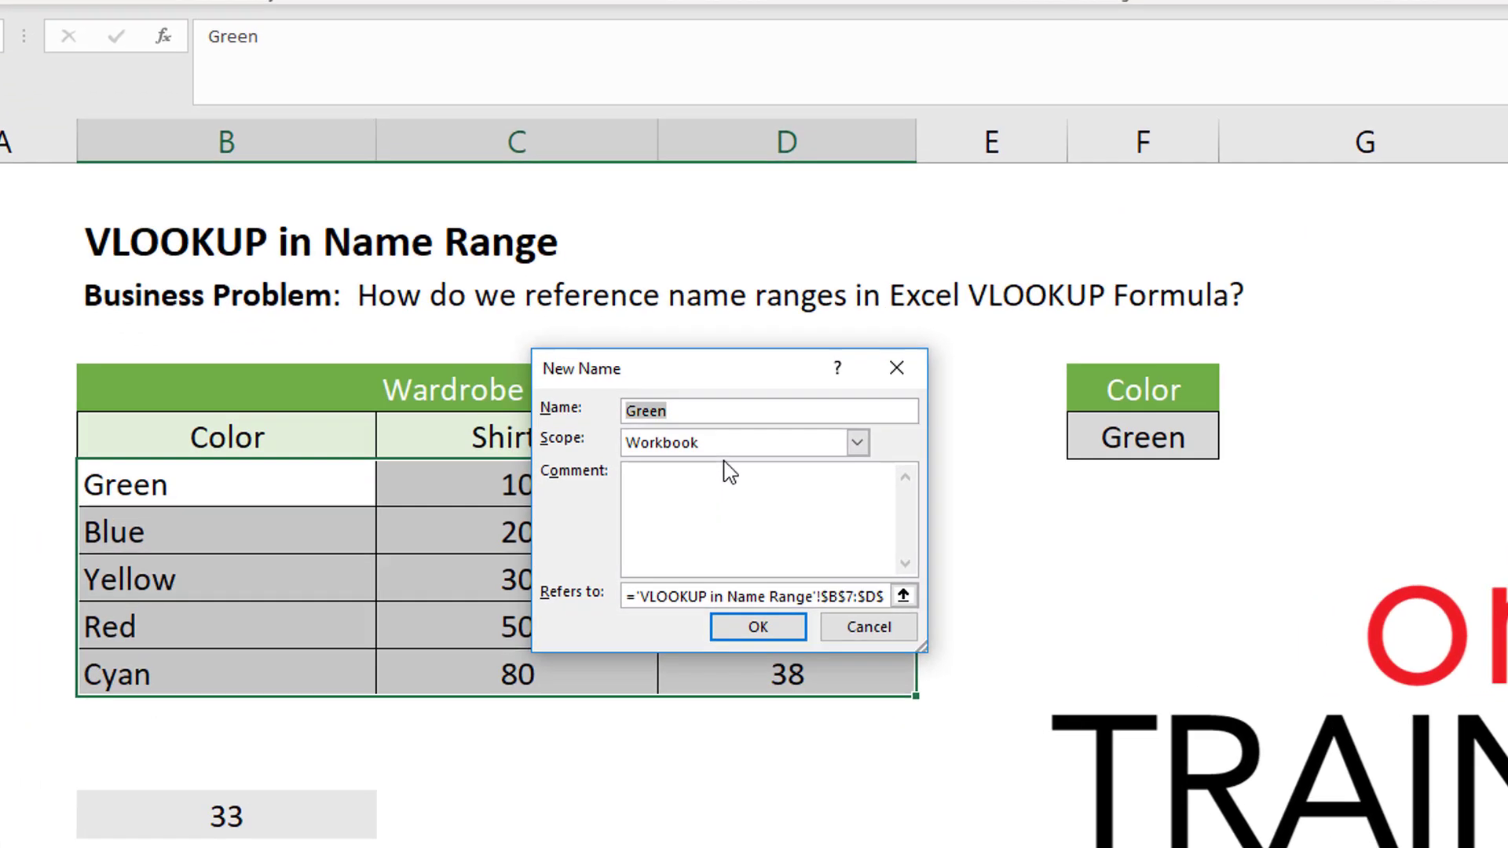
text(W)
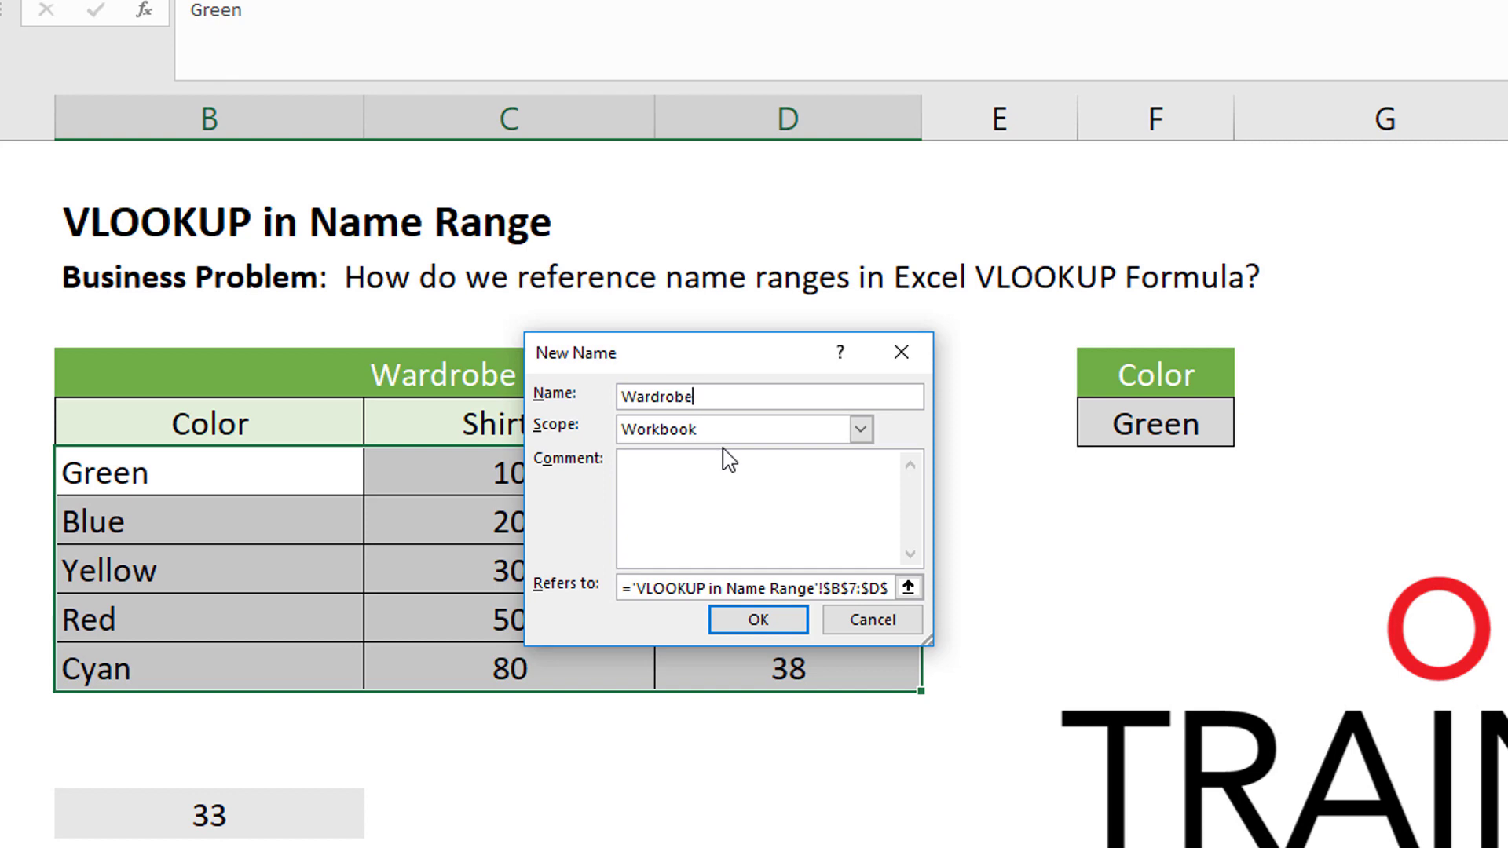
text(ardrobe1)
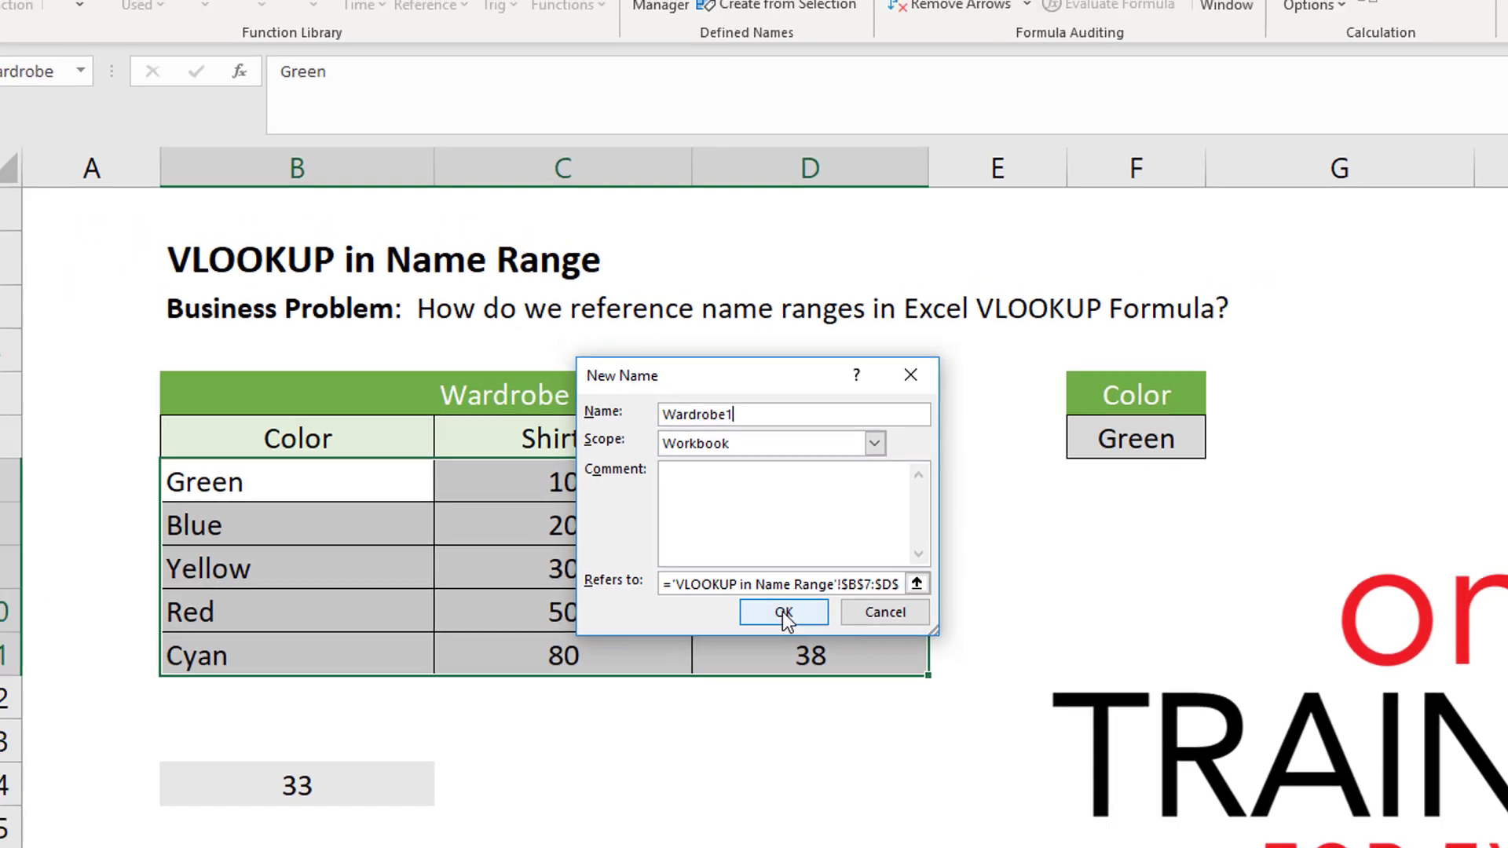
click(785, 613)
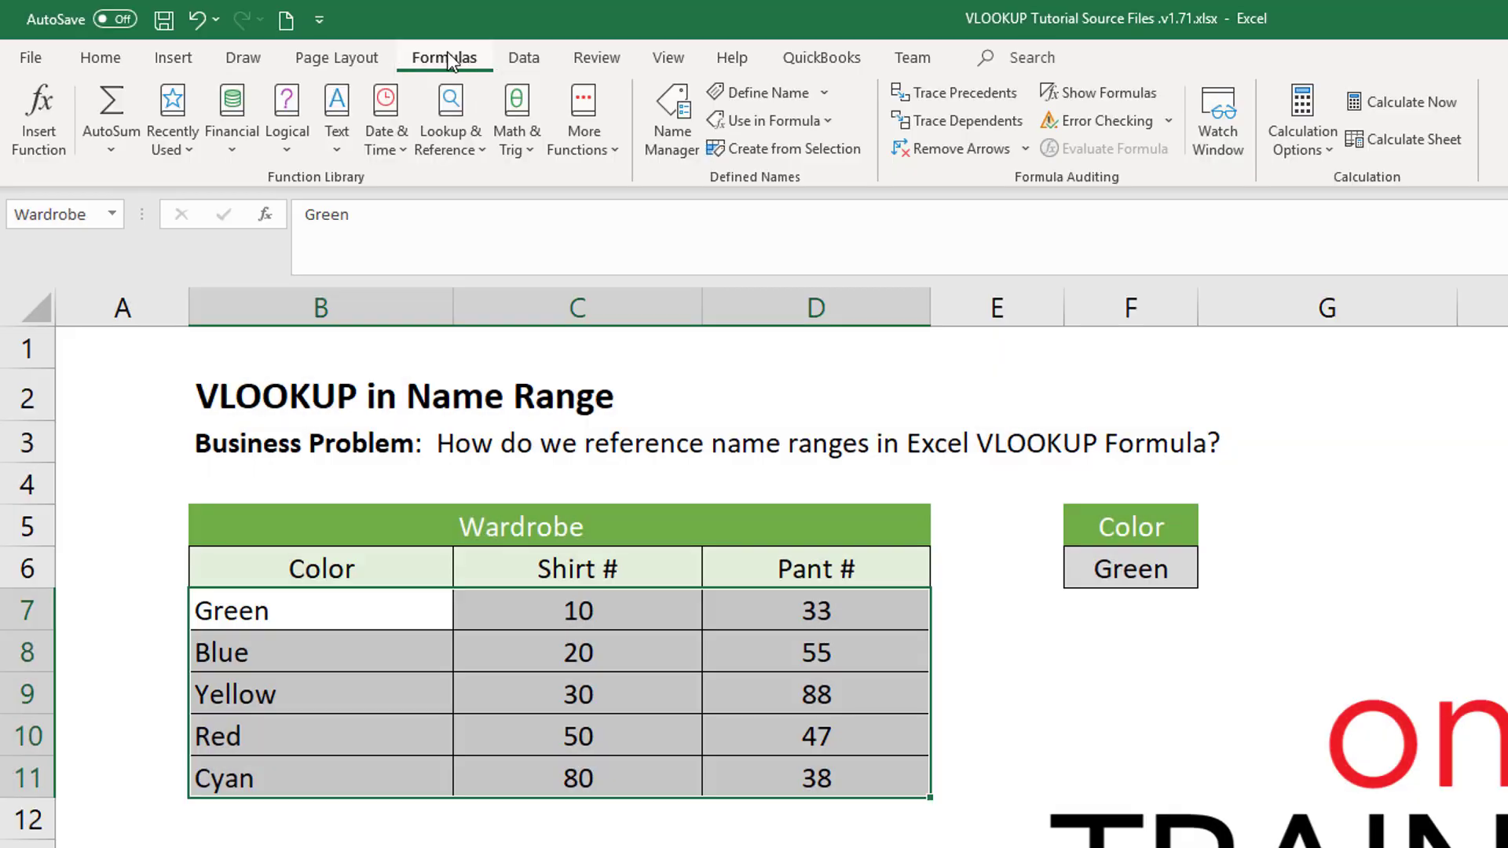
click(778, 92)
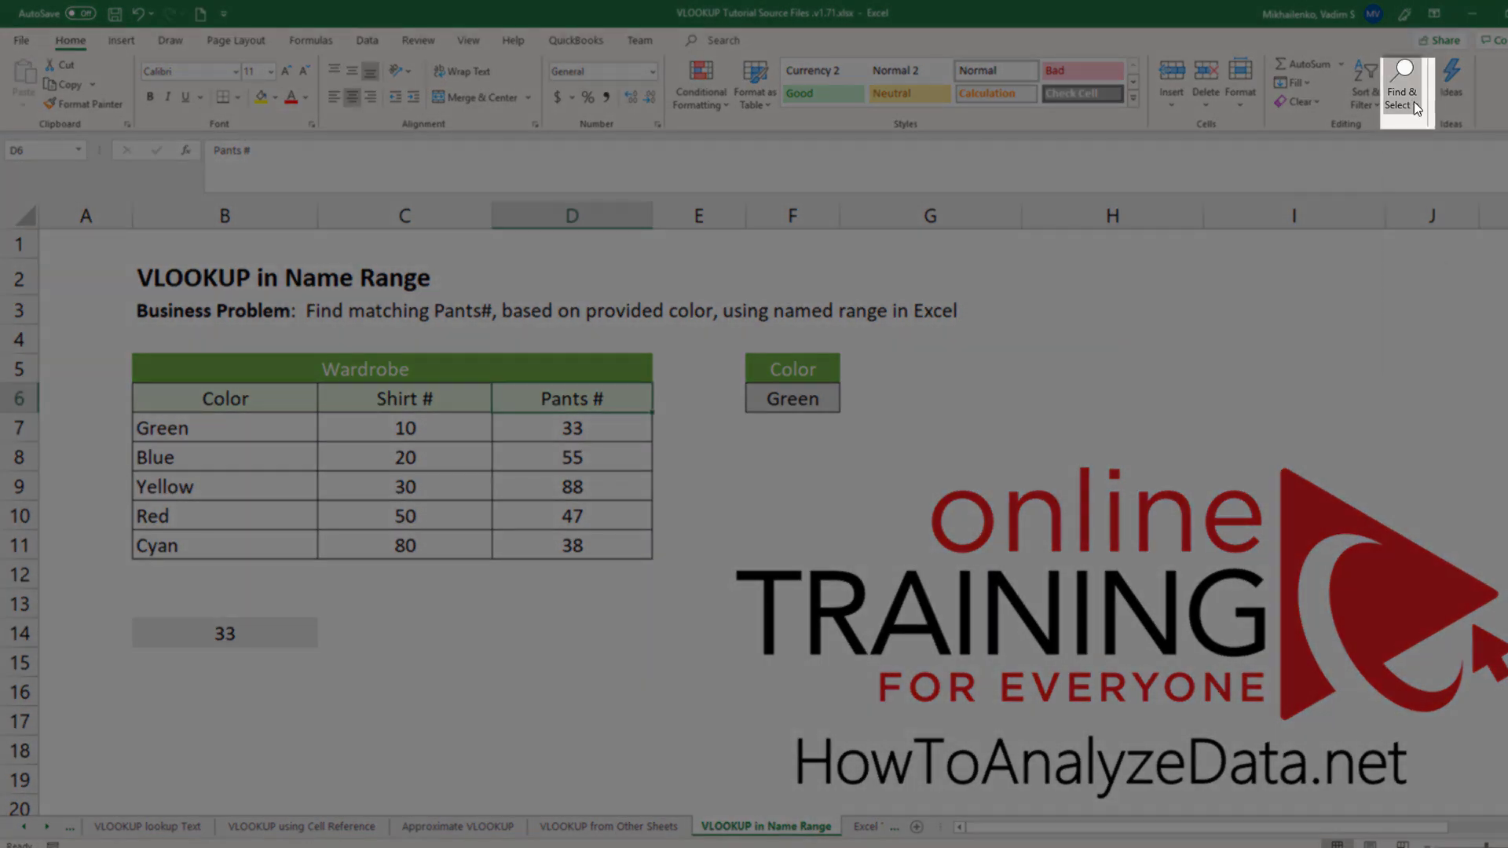
Use Go To to jump to the Wardrobe named range, selecting B7:D11.
click(1415, 106)
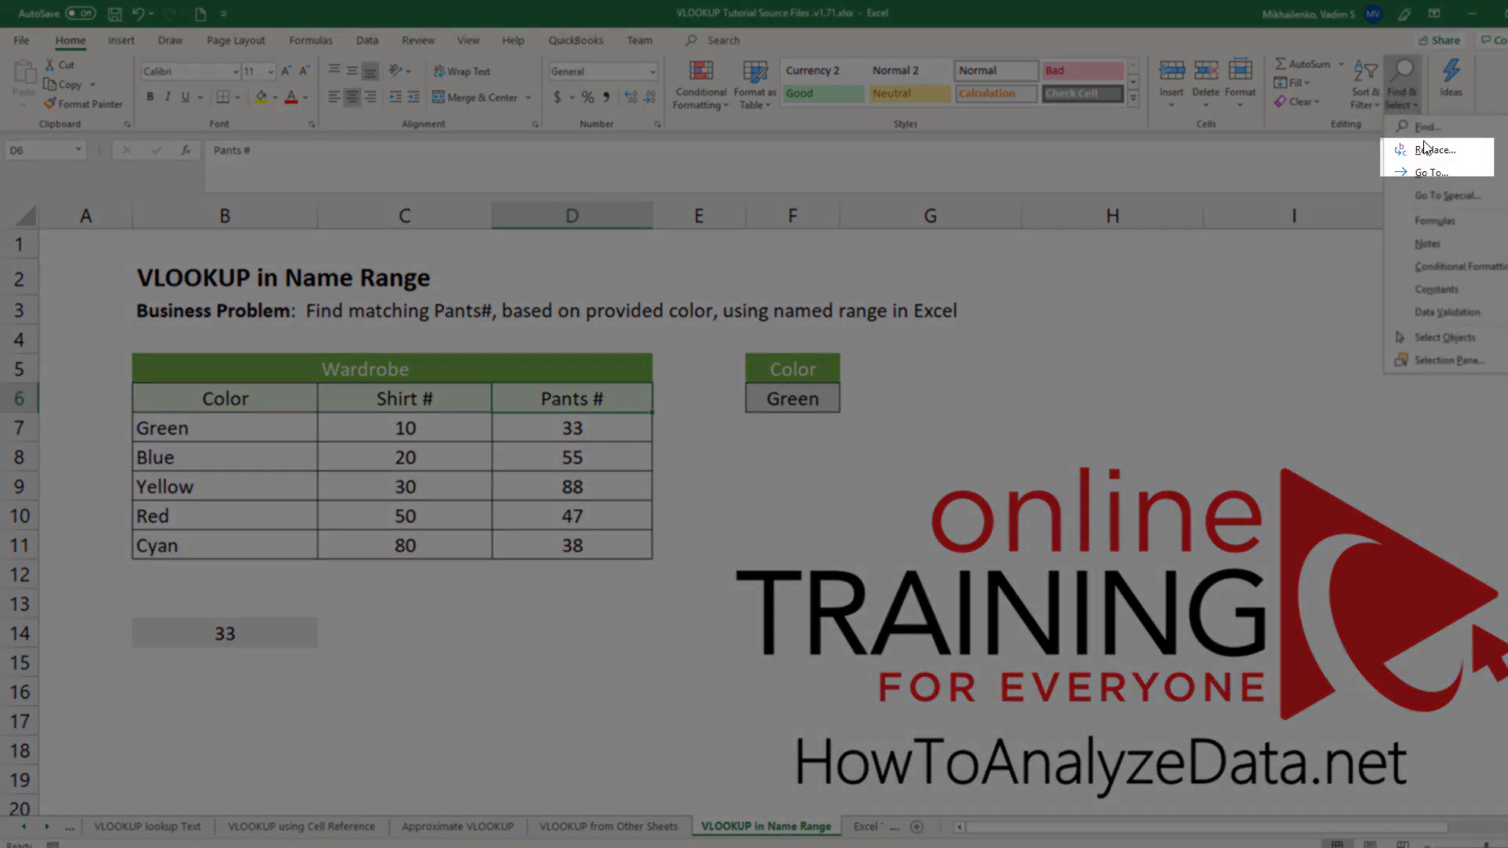
click(1413, 157)
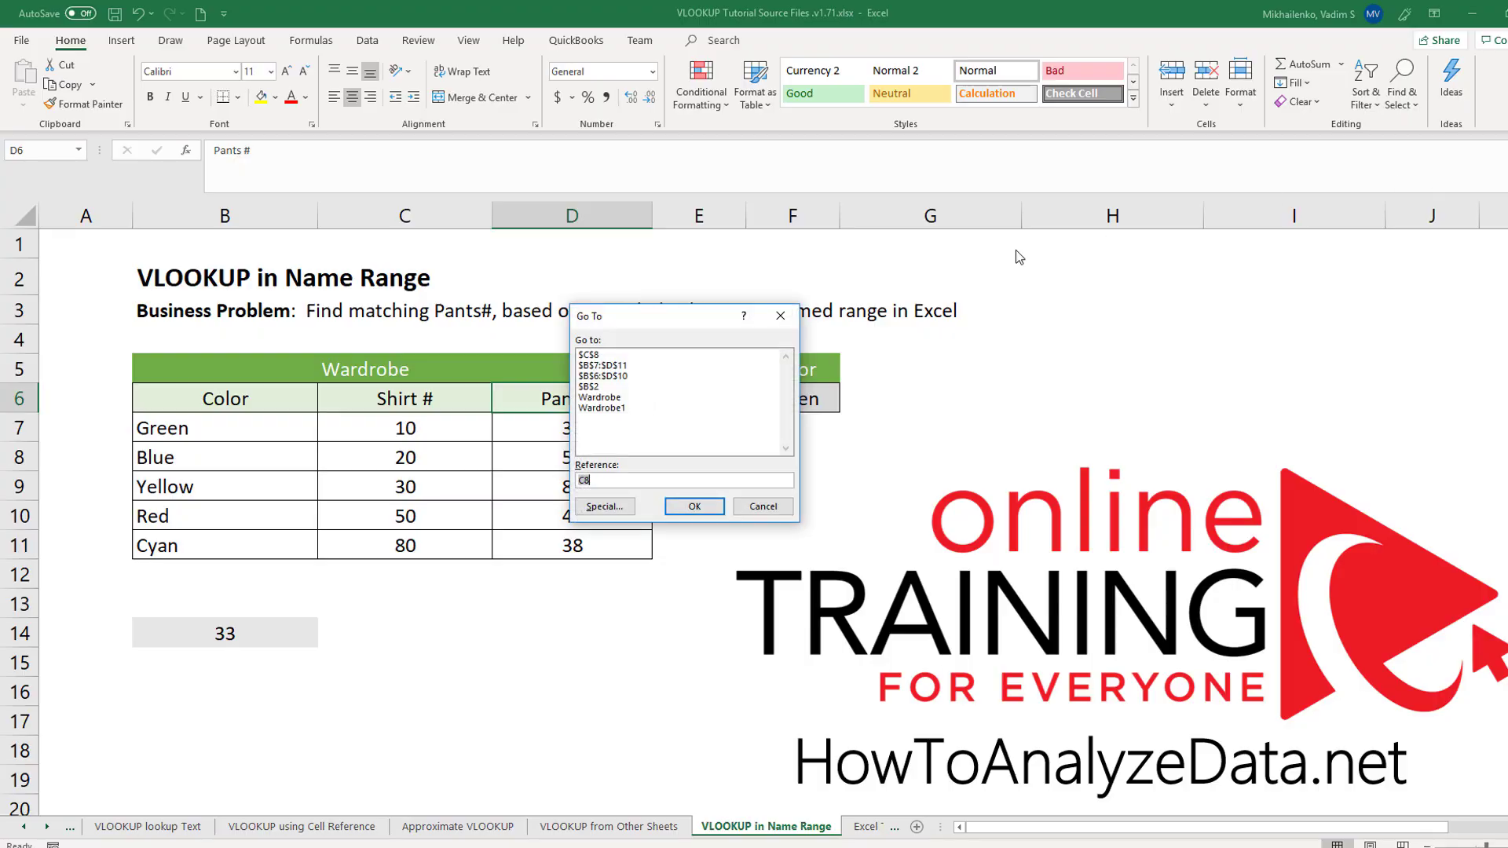
click(606, 397)
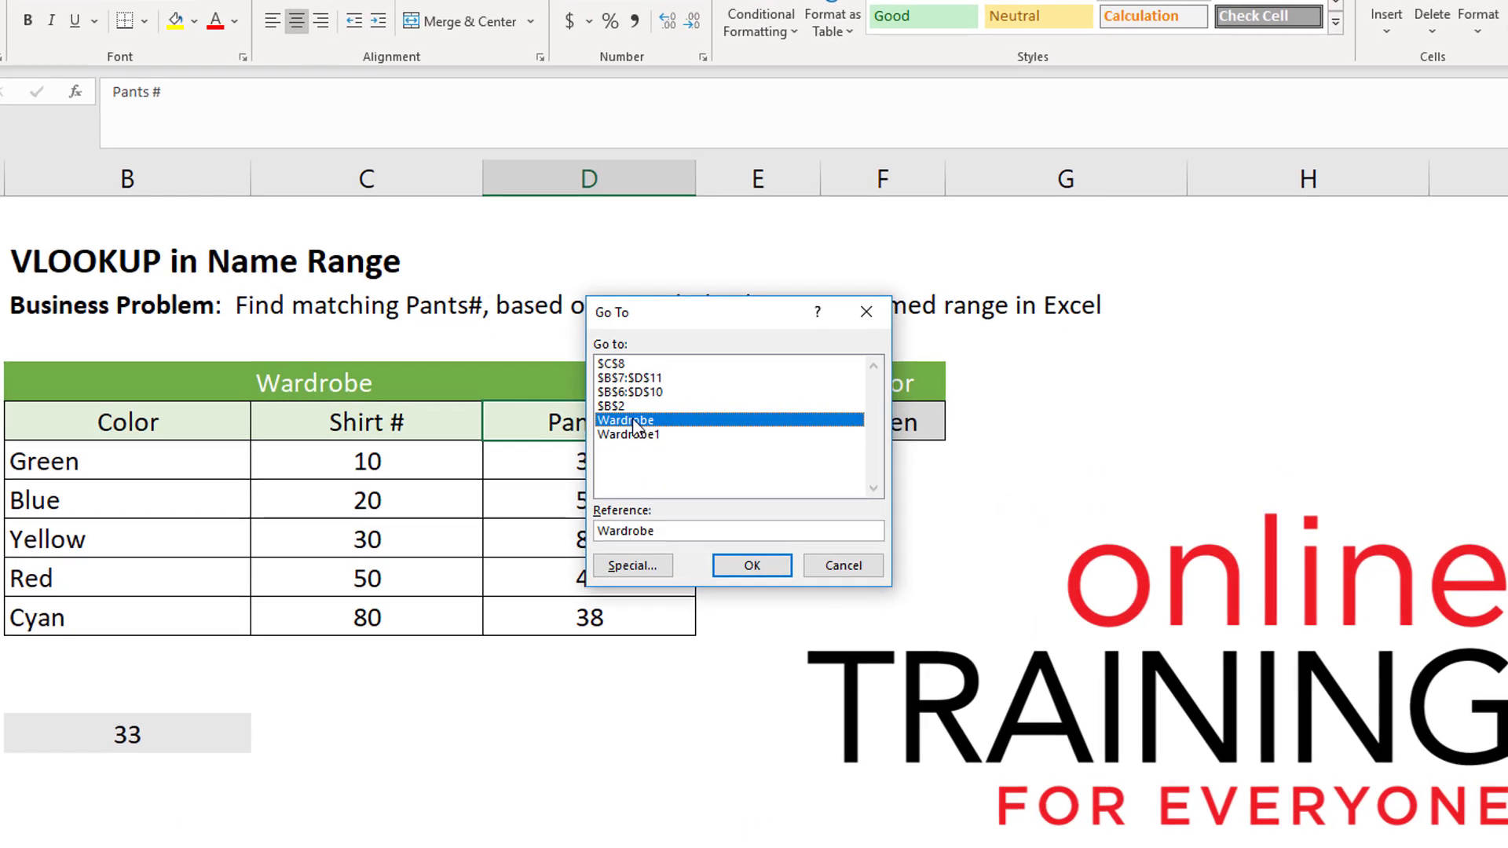
click(754, 569)
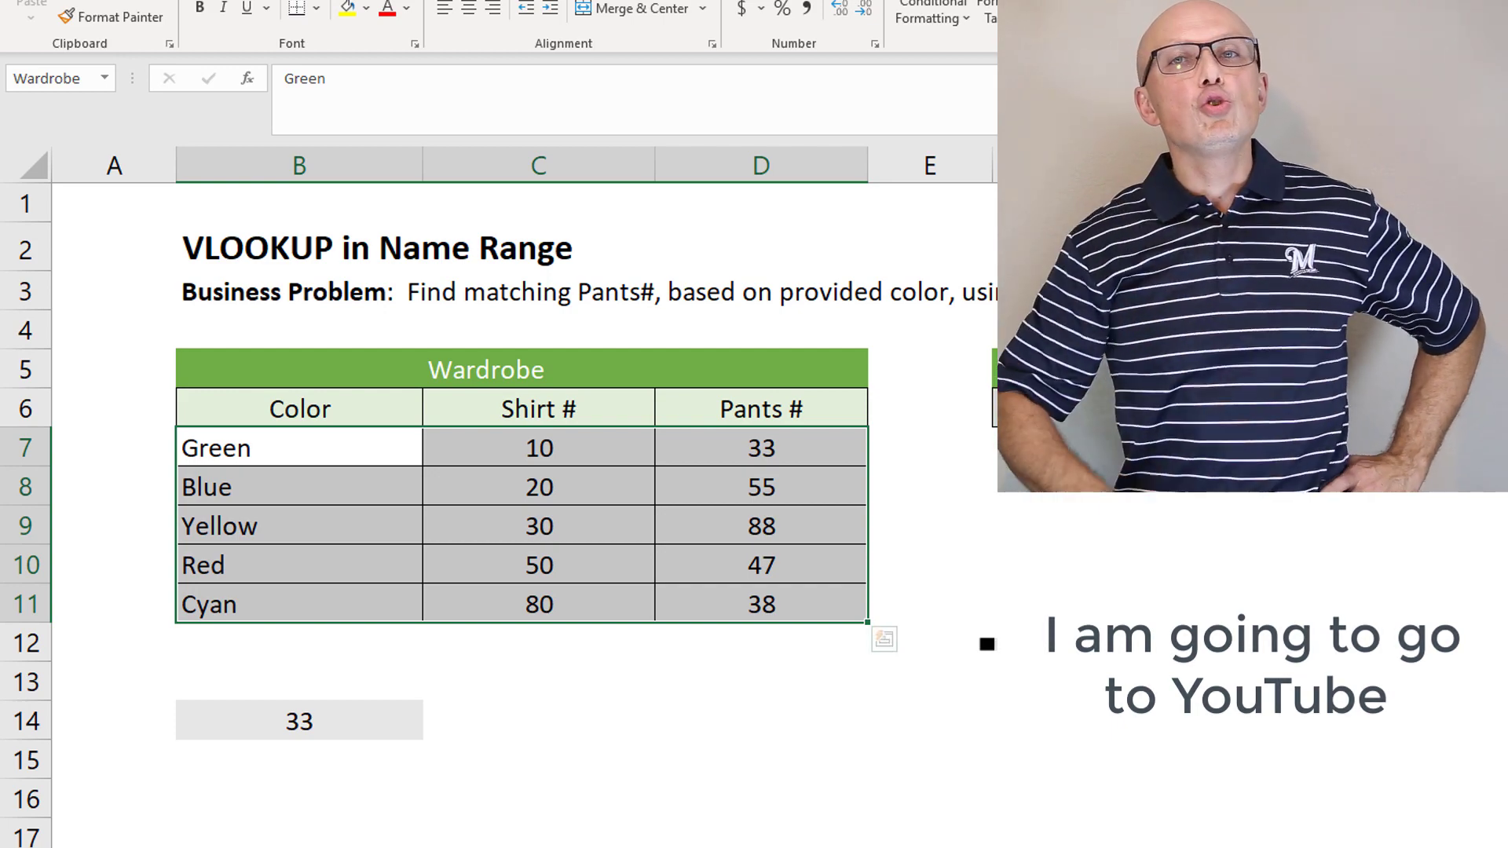
Inspect B14's formula =VLOOKUP(F6,Wardrobe,3,FALSE) and commit it unchanged.
click(996, 408)
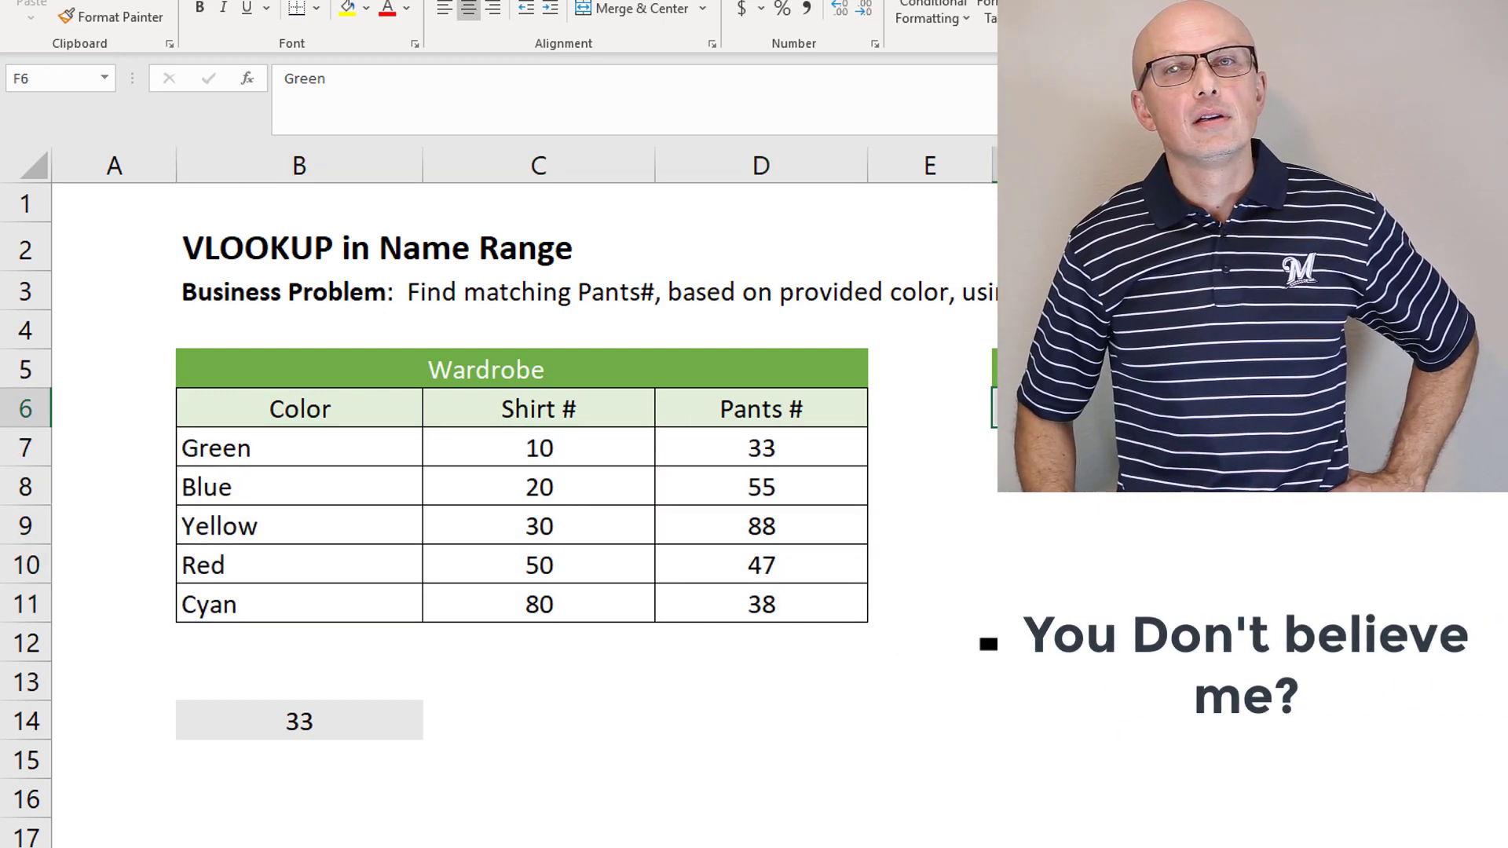
click(480, 716)
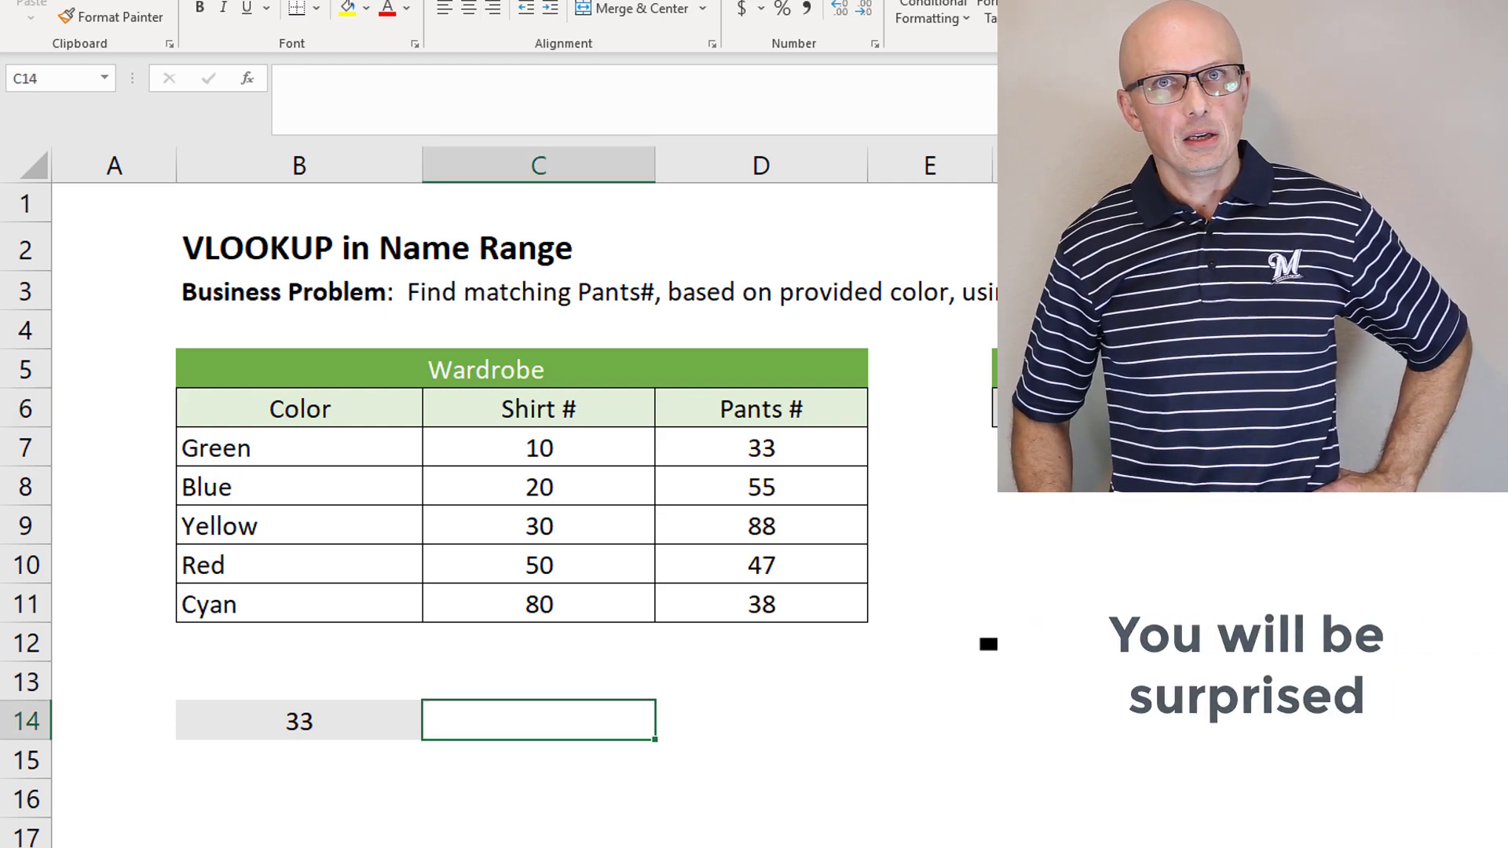
click(299, 720)
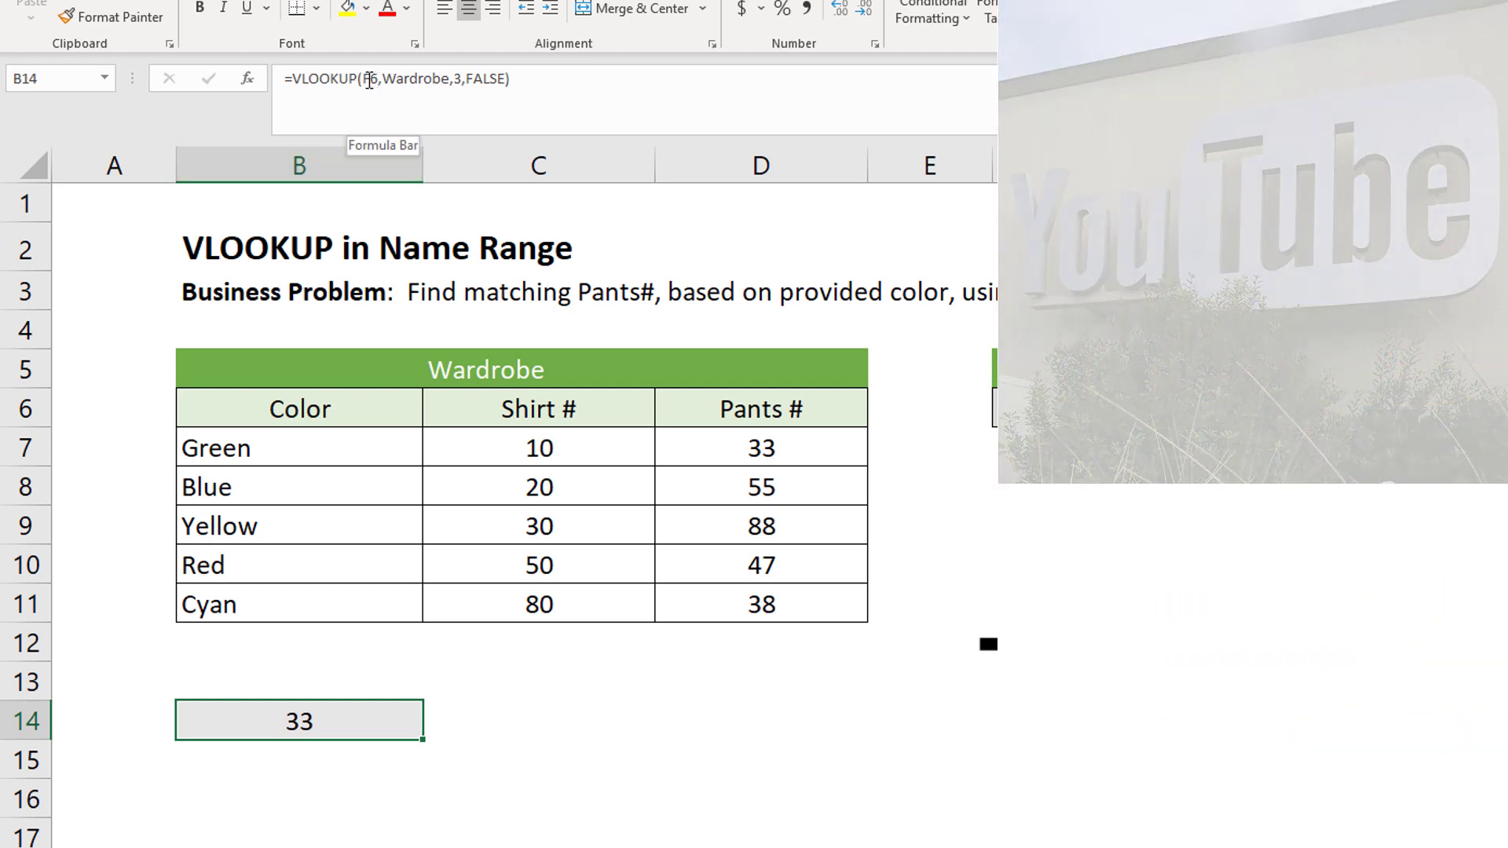
click(412, 81)
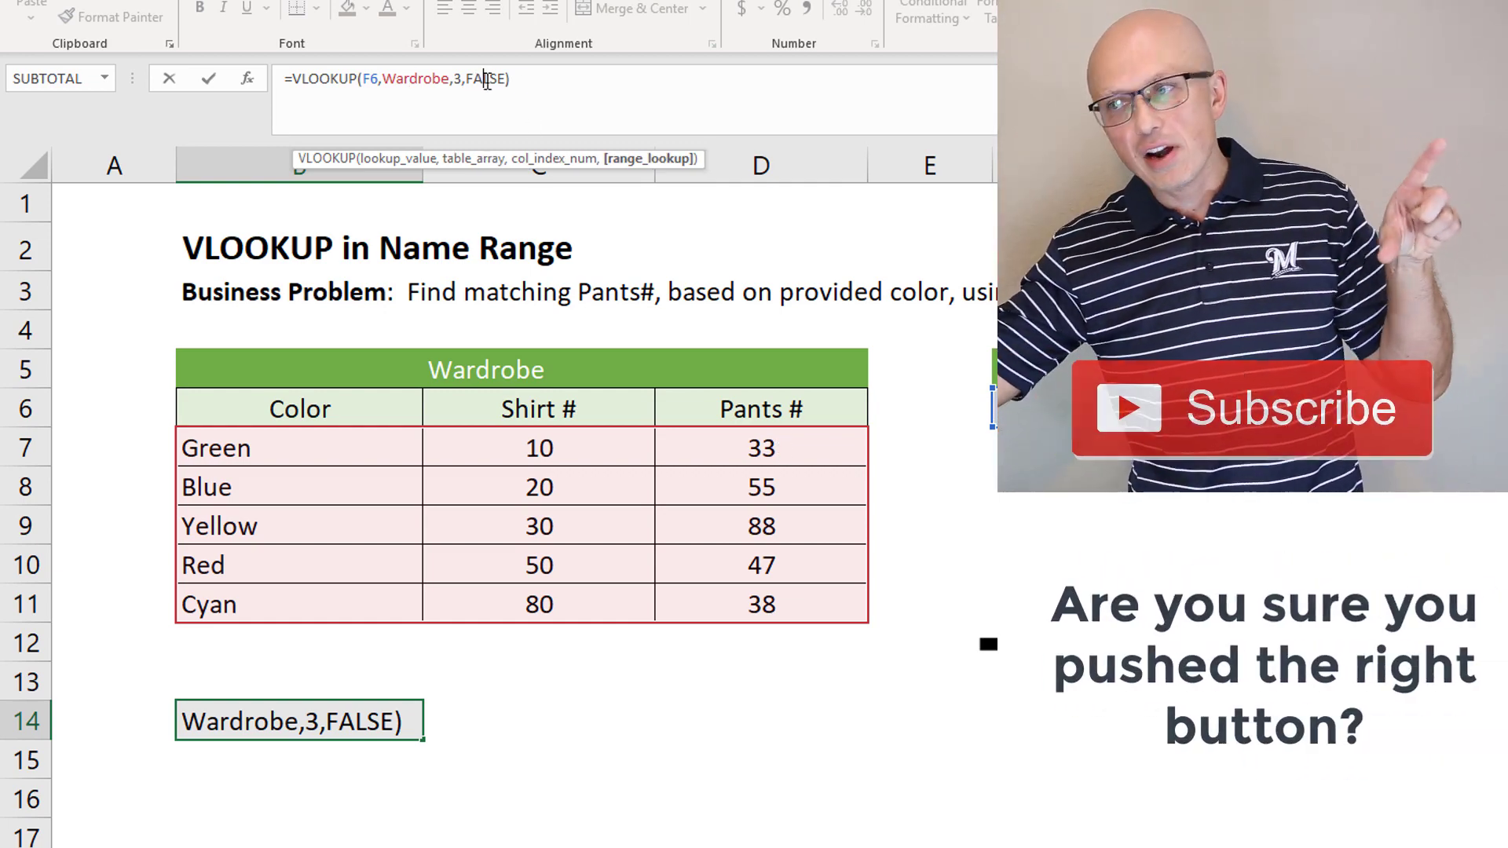
click(521, 82)
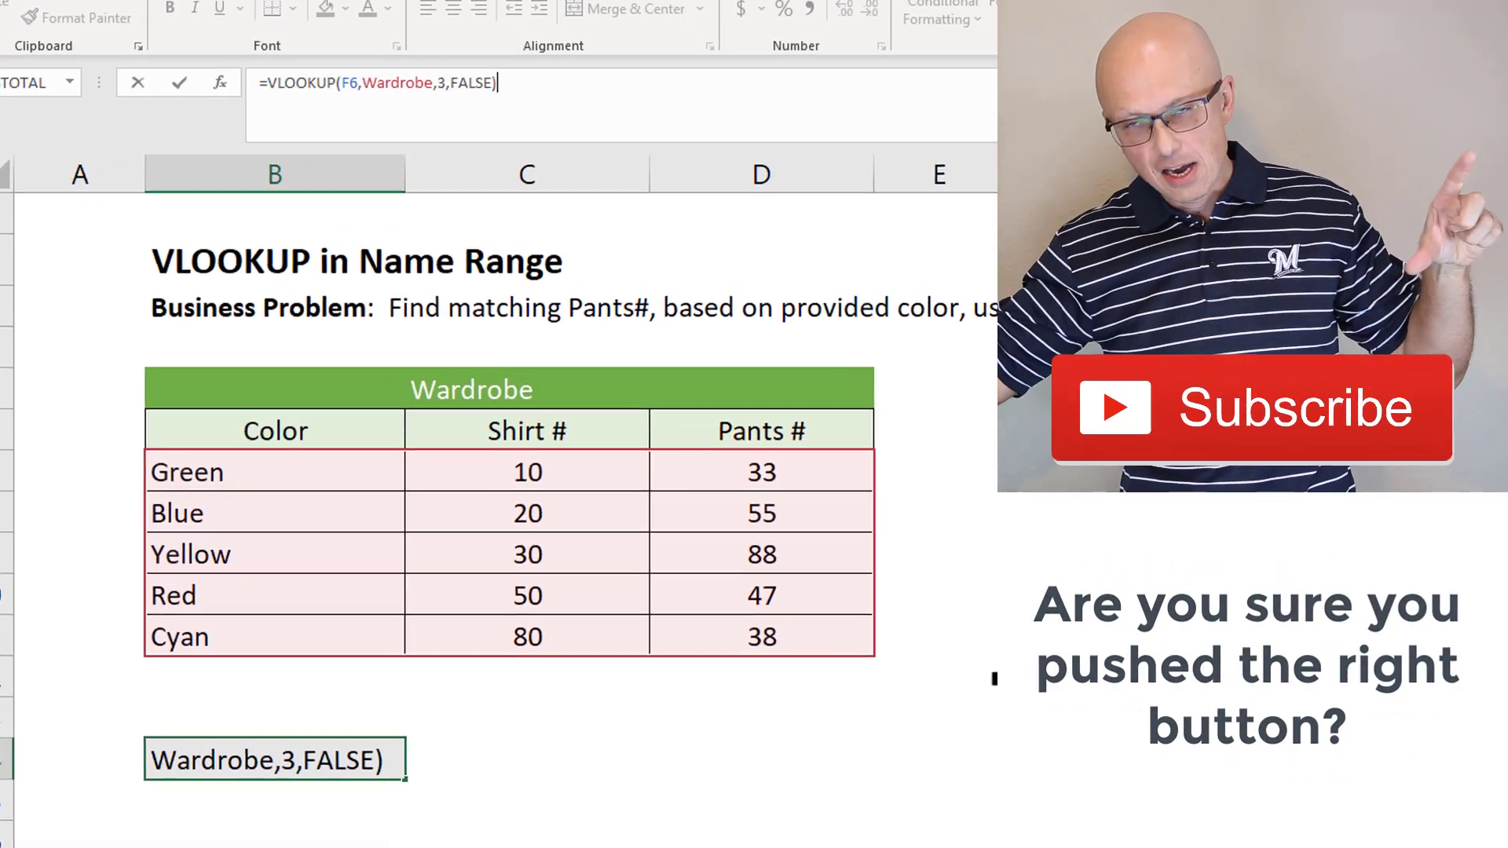
key(Return)
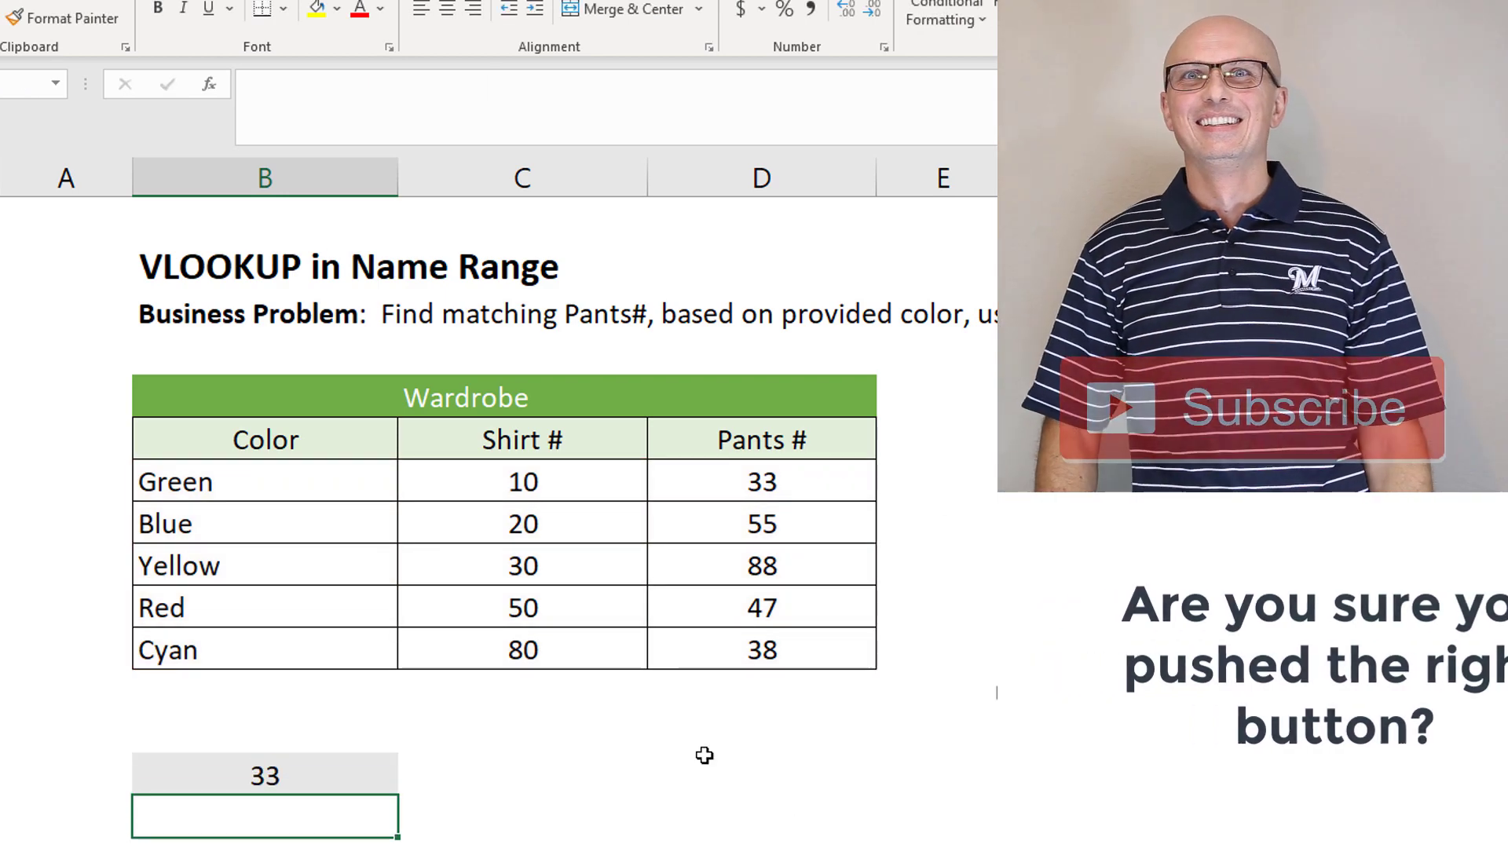
click(269, 776)
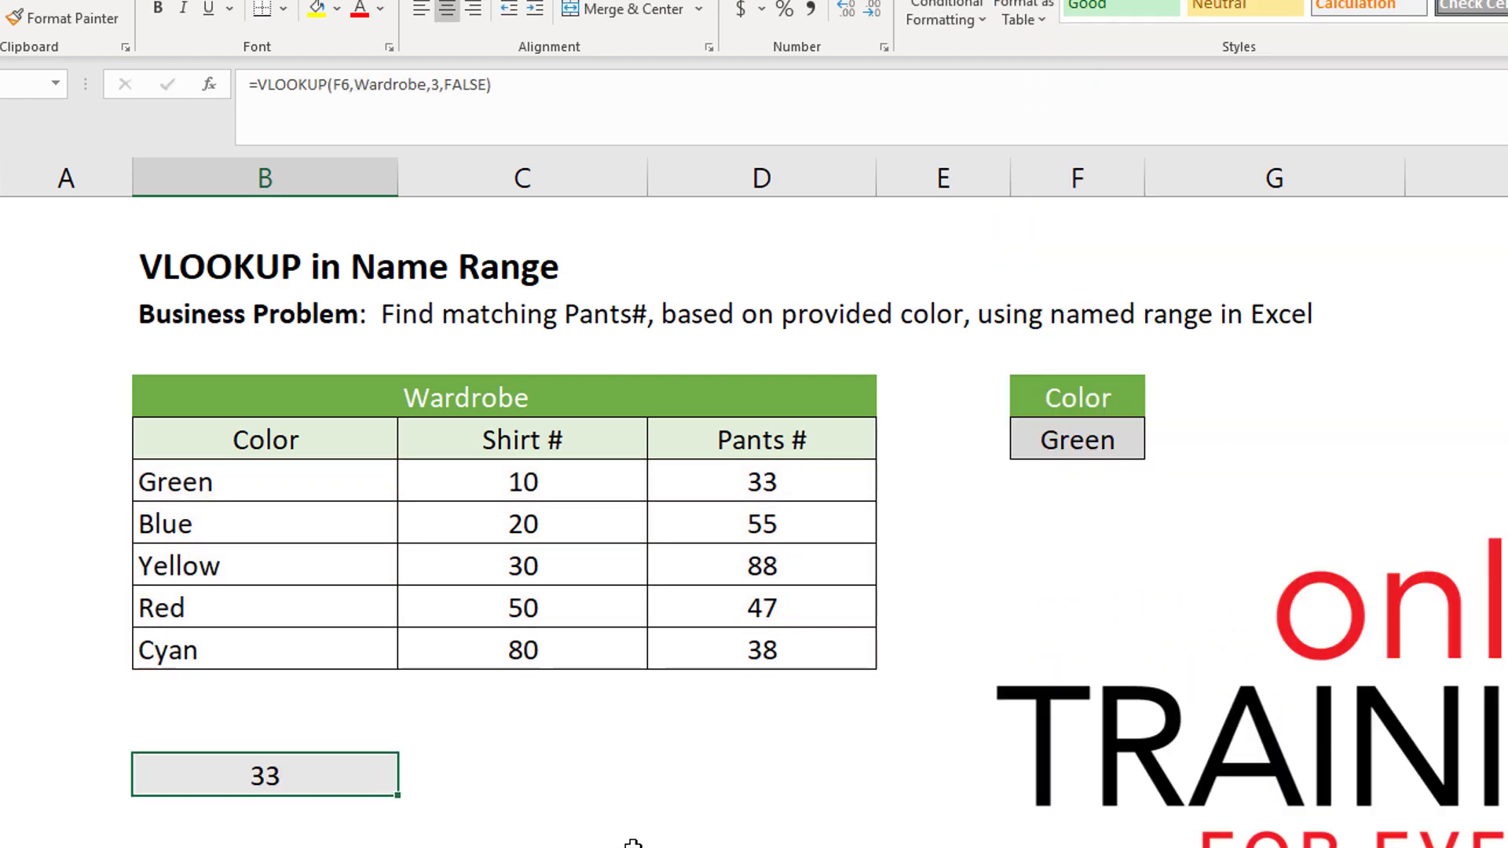
Change F6 from Green to Red so B14 returns 47.
click(1071, 445)
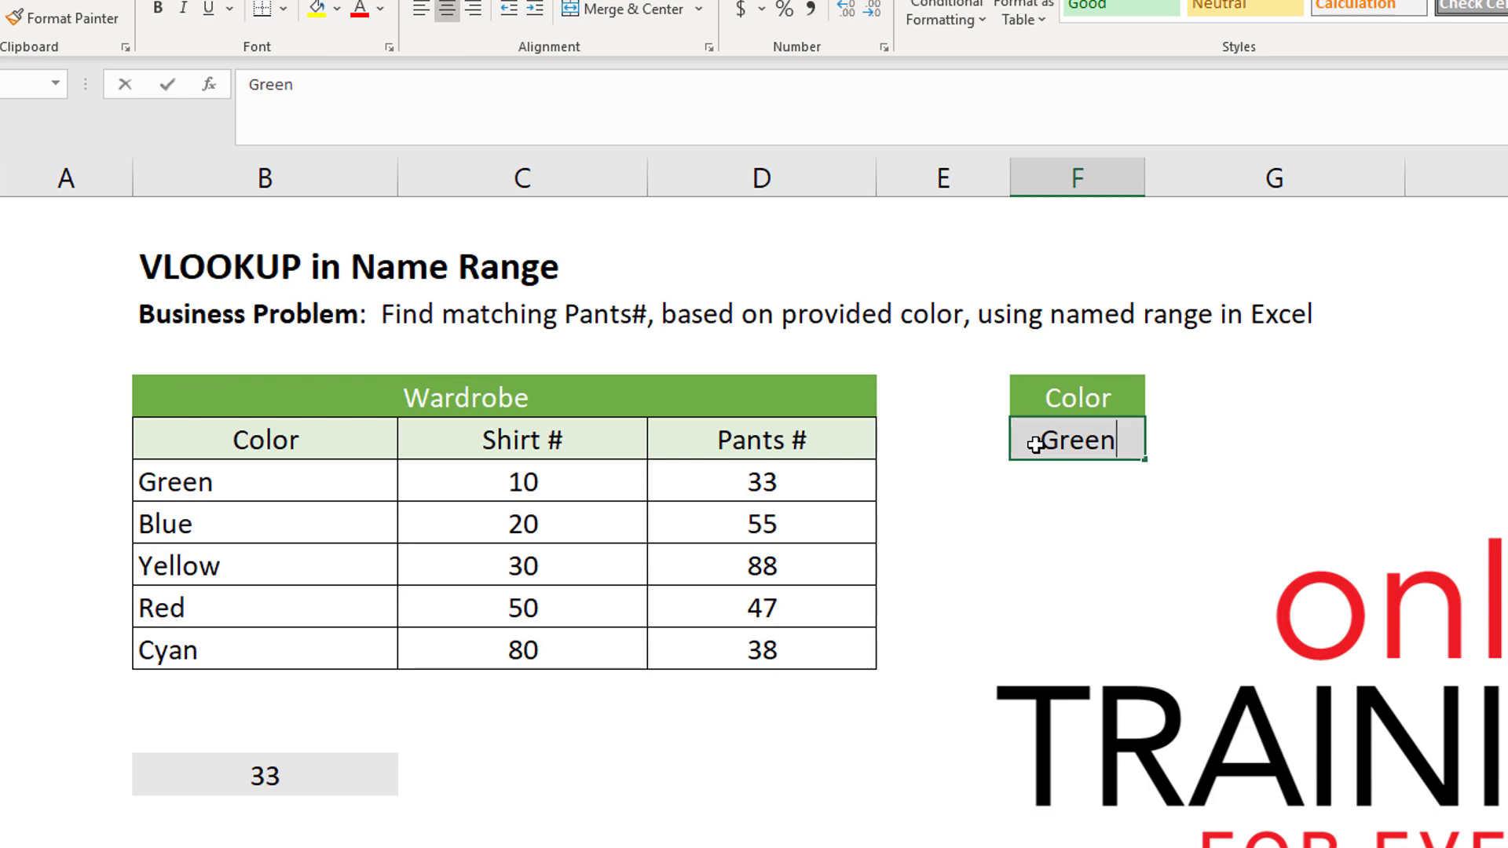
text(Red)
key(Return)
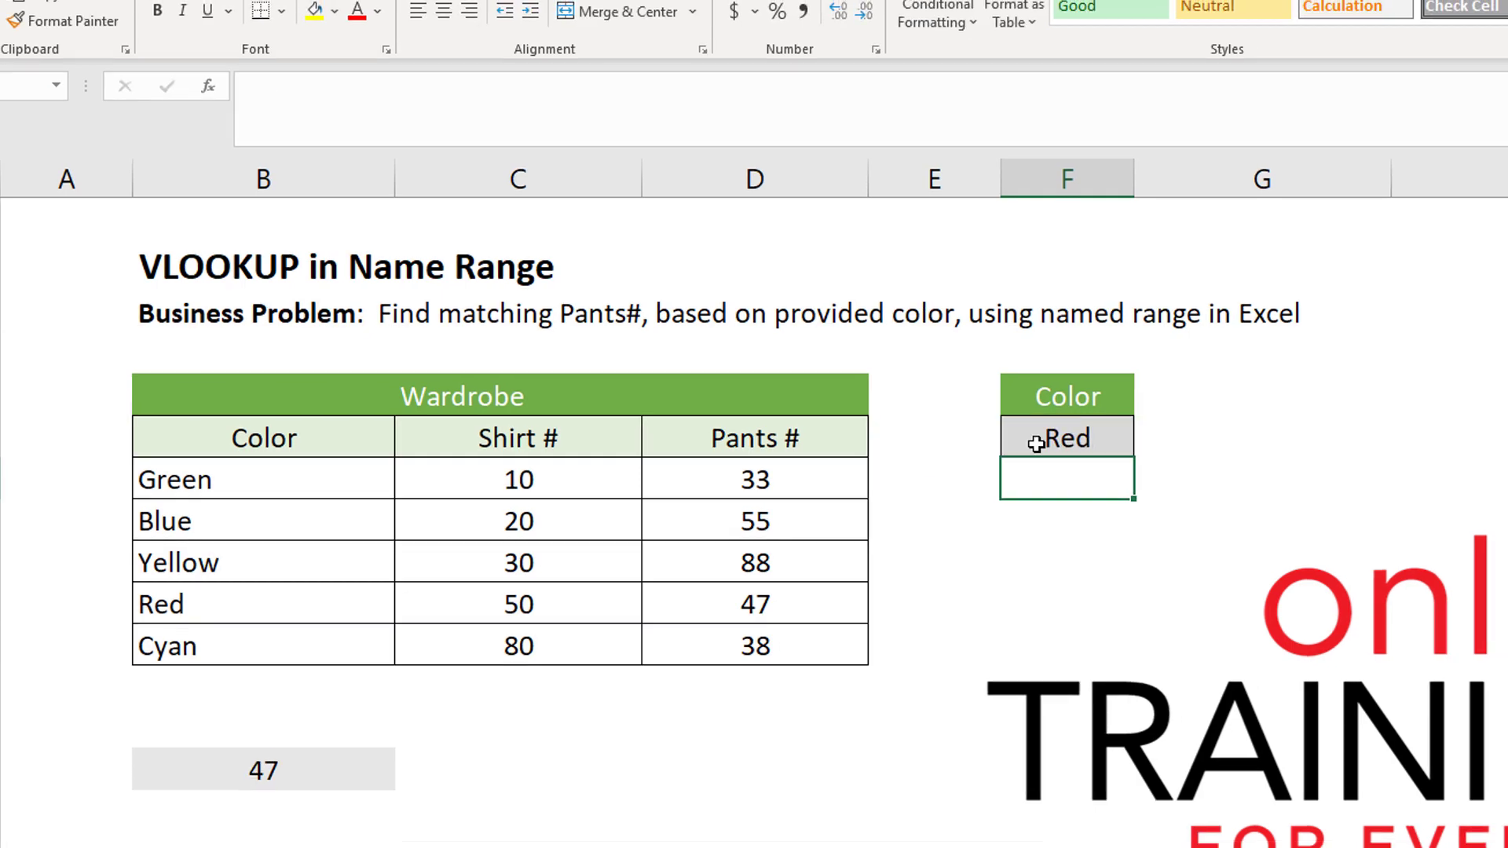